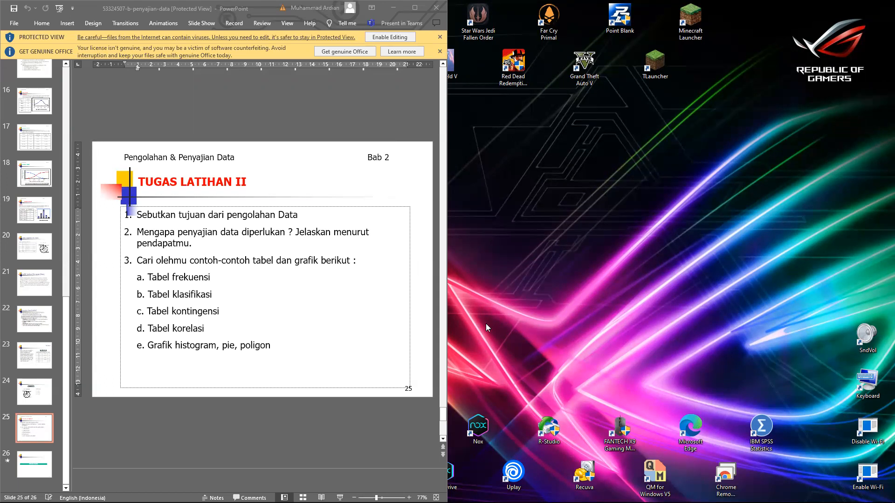
Step: Read the TUGAS LATIHAN II assignment slide down to item e, Grafik histogram, pie, poligon
left_click(274, 257)
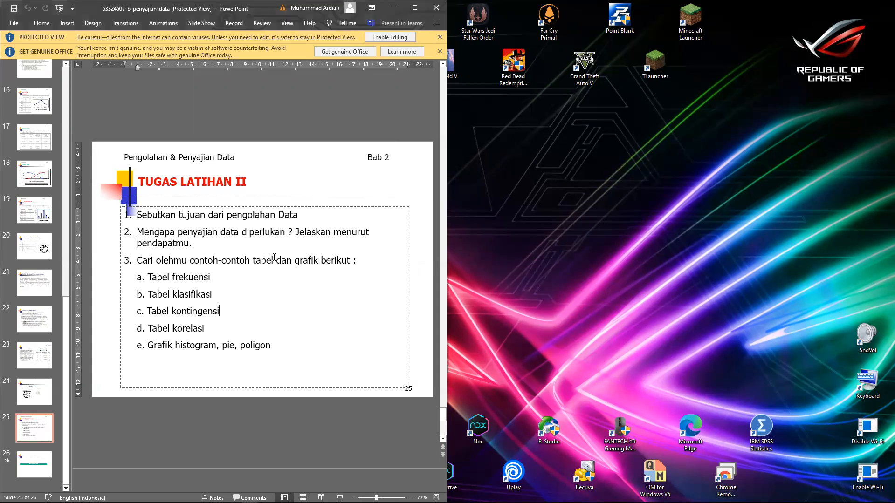
left_click_drag(292, 346, 260, 326)
left_click(280, 345)
Step: Switch to the Word document "(3) soal beriutnya (4)", review its student data table and the questions below it, and minimize it
mouse_move(250, 502)
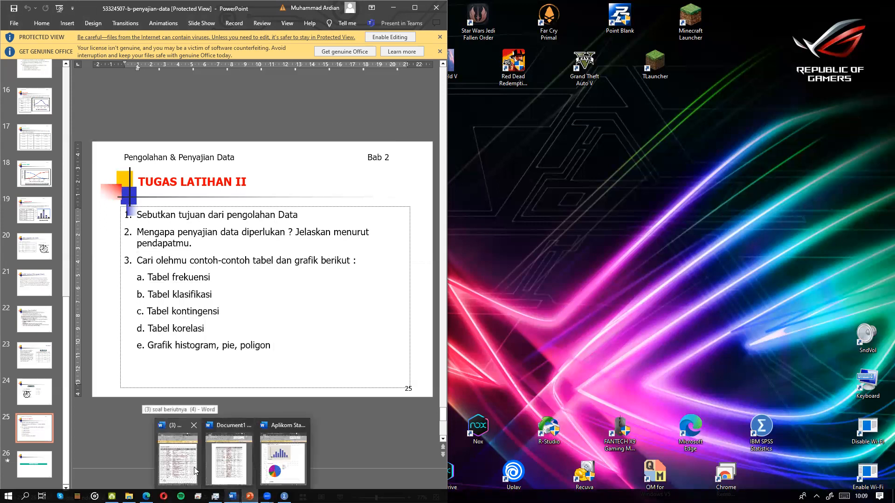
left_click(198, 472)
scroll(166, 337, "down", 7)
scroll(167, 337, "up", 8)
scroll(167, 338, "down", 4)
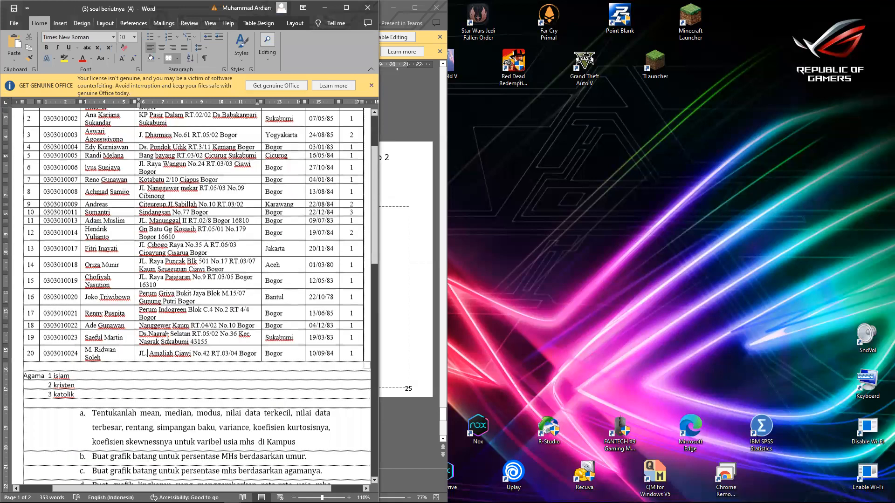
scroll(167, 337, "down", 2)
scroll(167, 337, "up", 5)
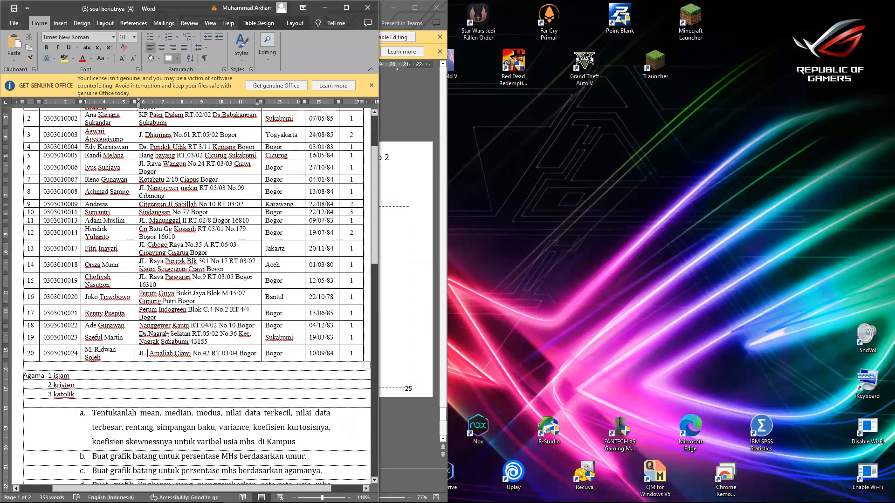
left_click(327, 7)
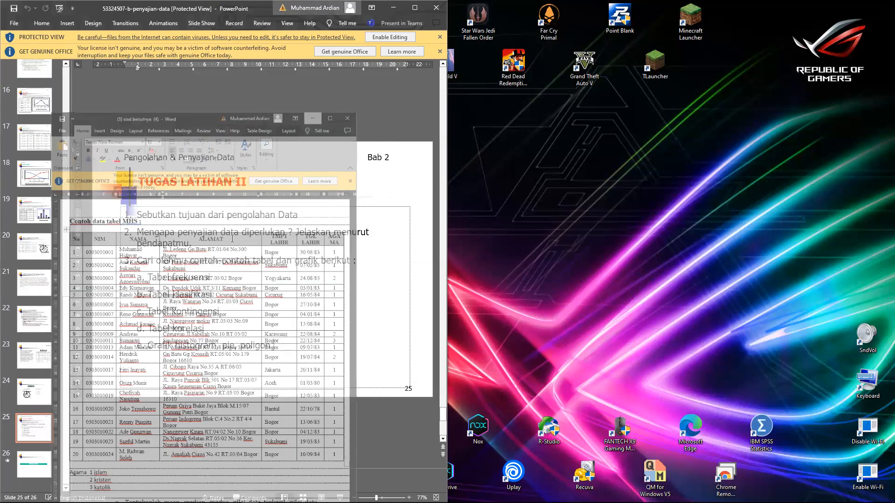
Step: Highlight the slide's three numbered questions, and bring up the start of the Aplikom Statistik answer document in Word
left_click_drag(144, 221, 371, 259)
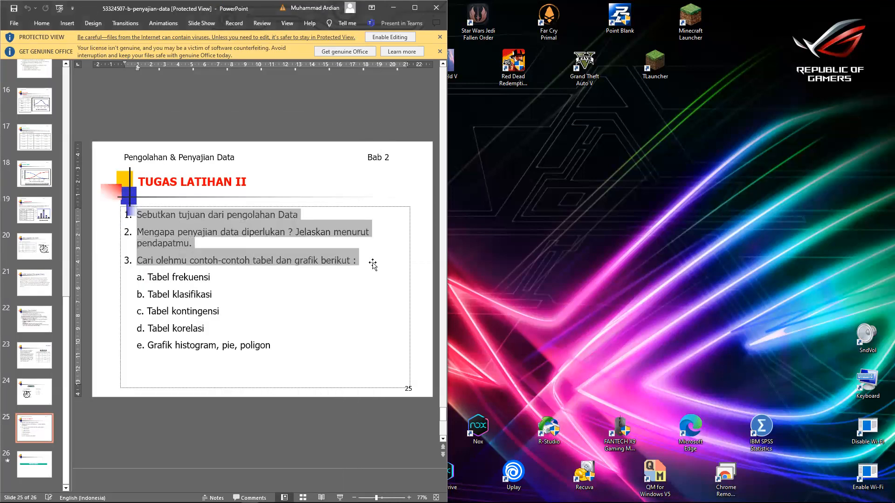
mouse_move(232, 496)
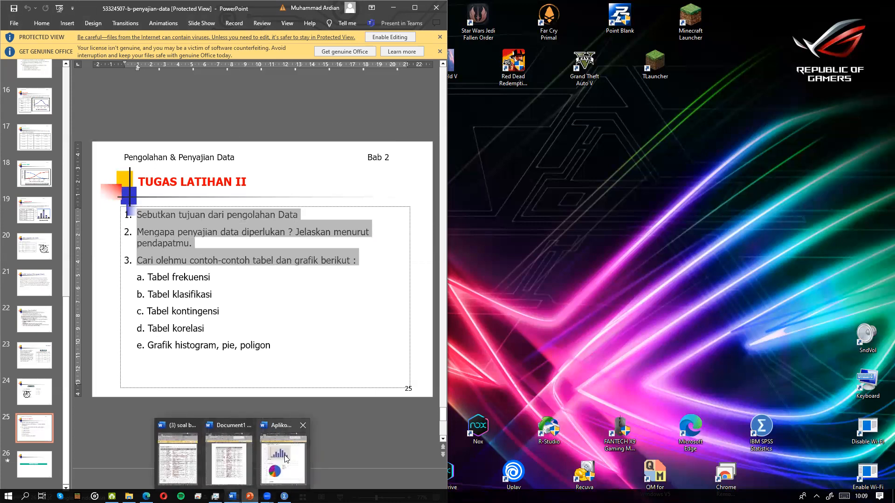
left_click(316, 447)
scroll(617, 321, "up", 20)
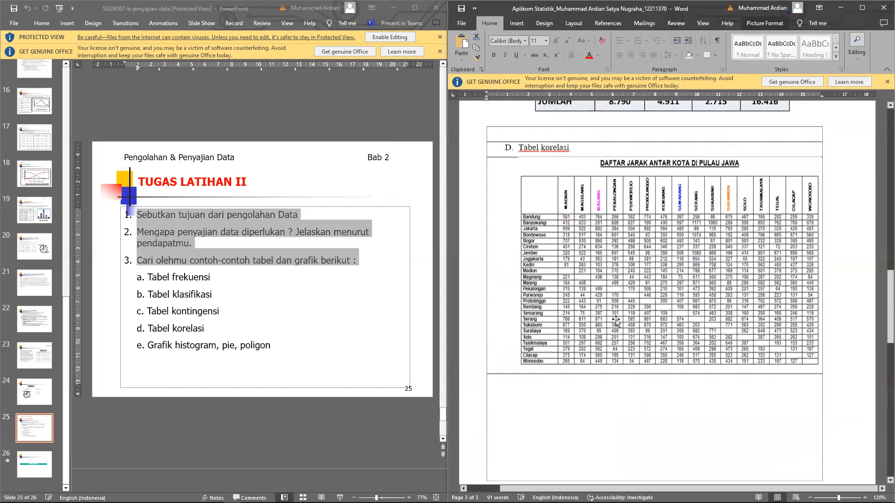
scroll(617, 321, "up", 6)
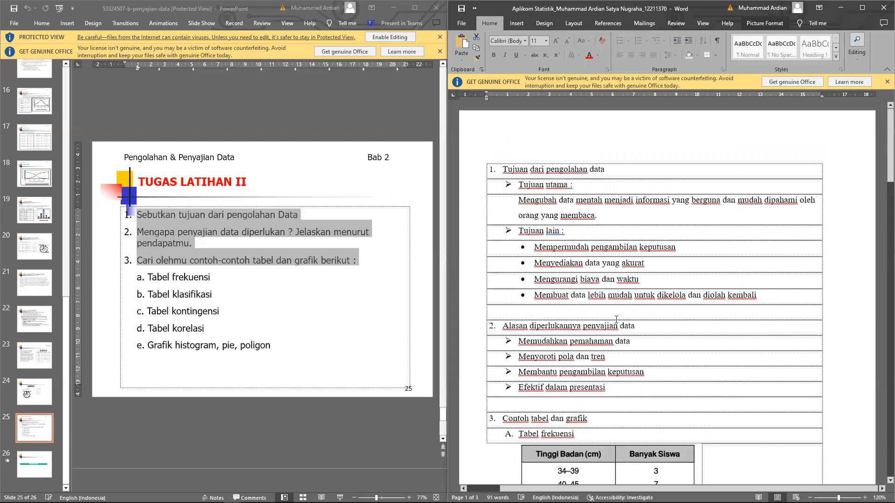
Step: Compare slide question 1 with its answer, highlighting the heading "Tujuan dari pengolahan data" and the Tujuan utama text
left_click(136, 214)
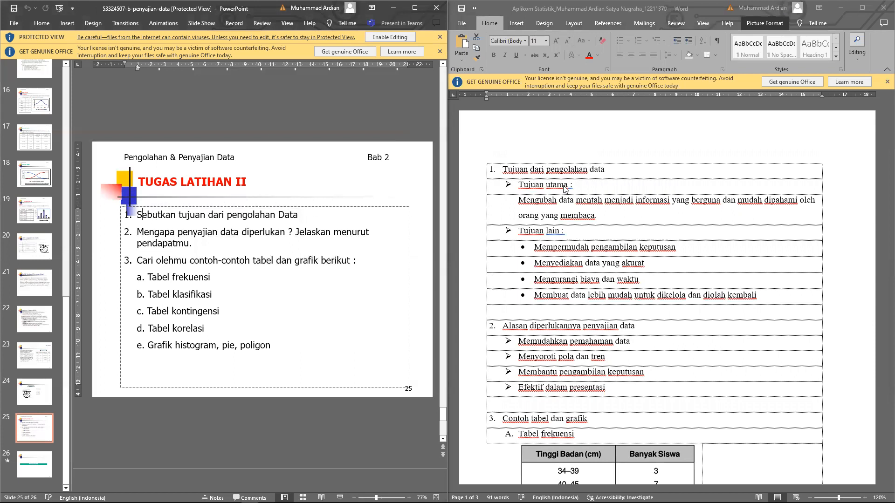
left_click(515, 173)
left_click_drag(503, 169, 845, 202)
left_click_drag(520, 216, 589, 216)
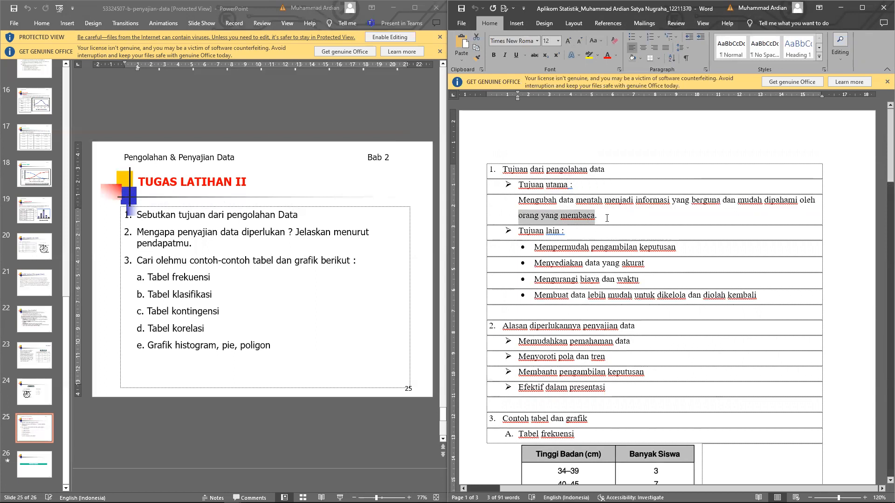
left_click(607, 218)
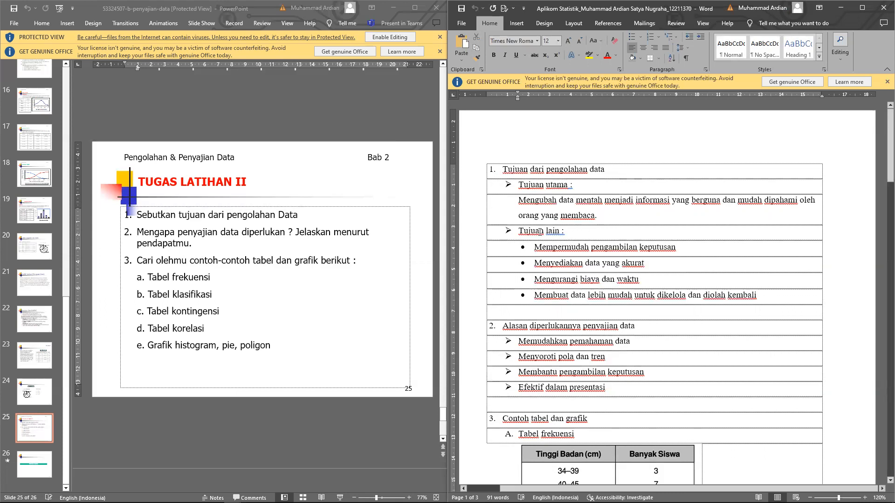
Step: Highlight the four bullets under "Tujuan lain" one by one, from "Mempermudah pengambilan keputusan" to "Membuat data lebih mudah untuk dikelola dan diolah kembali"
left_click_drag(535, 247, 663, 253)
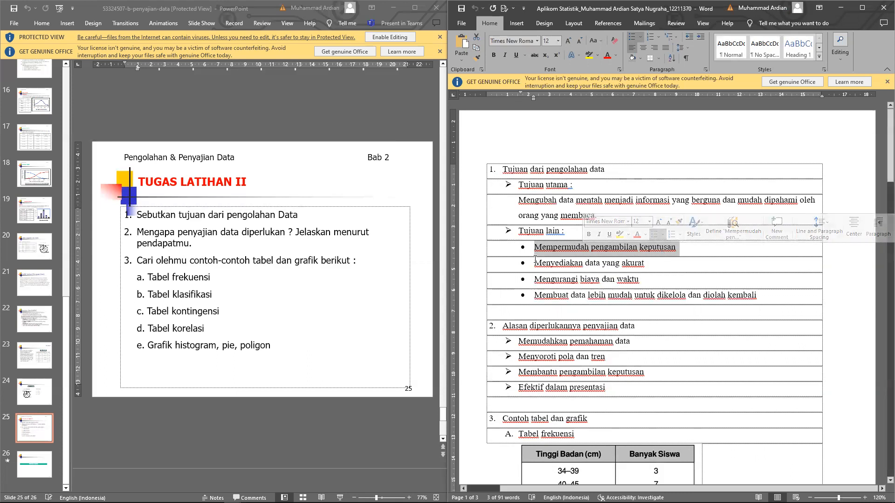
left_click_drag(535, 262, 638, 265)
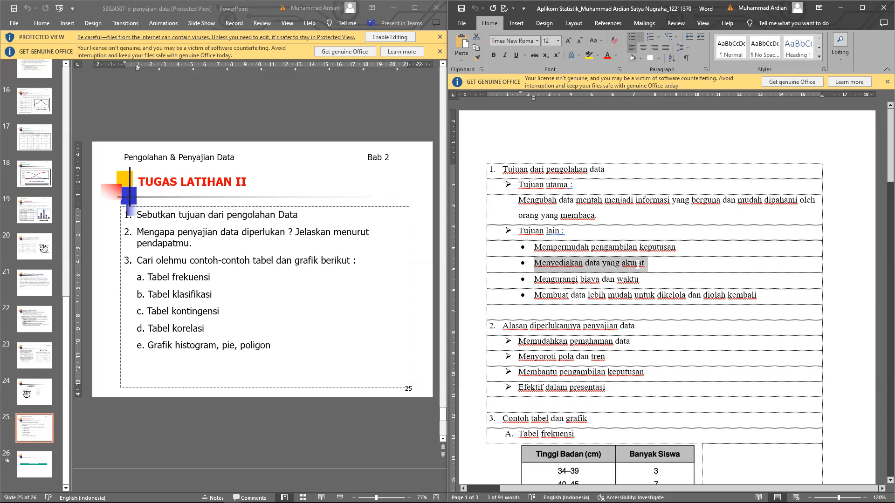
left_click_drag(638, 264, 639, 265)
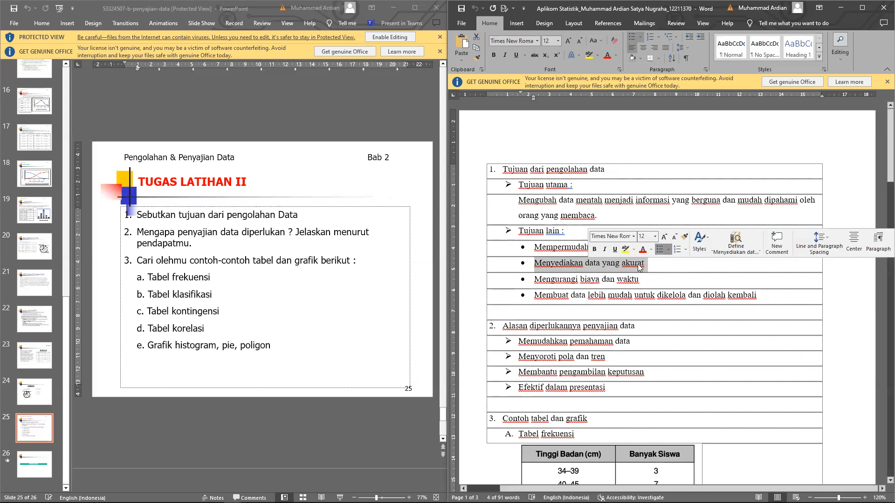
left_click(688, 259)
left_click_drag(679, 248, 537, 246)
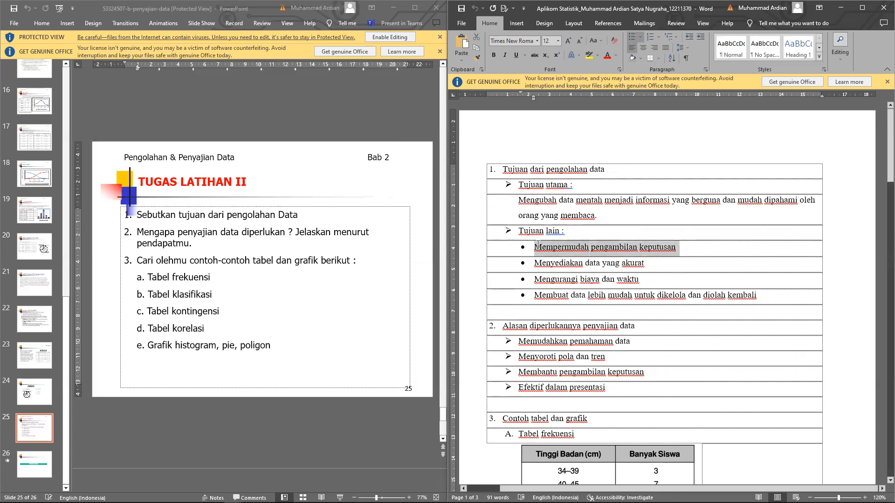
left_click_drag(537, 246, 619, 247)
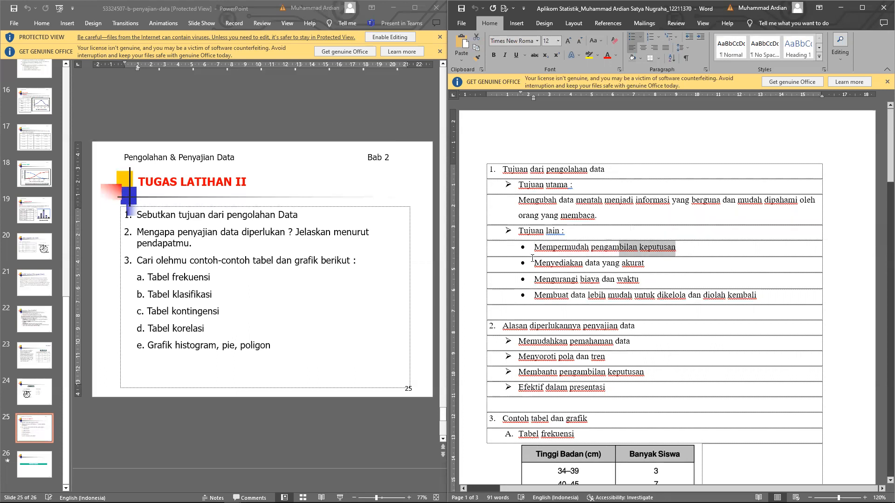
left_click_drag(535, 279, 632, 280)
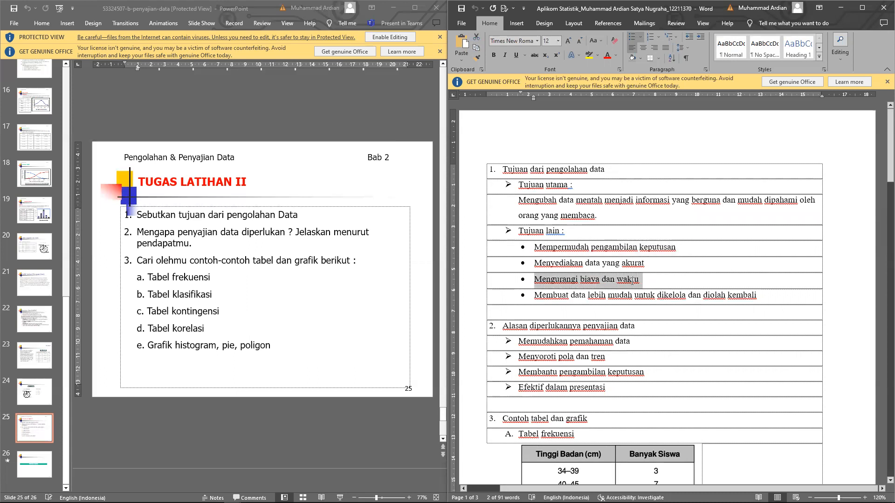
left_click_drag(632, 280, 599, 283)
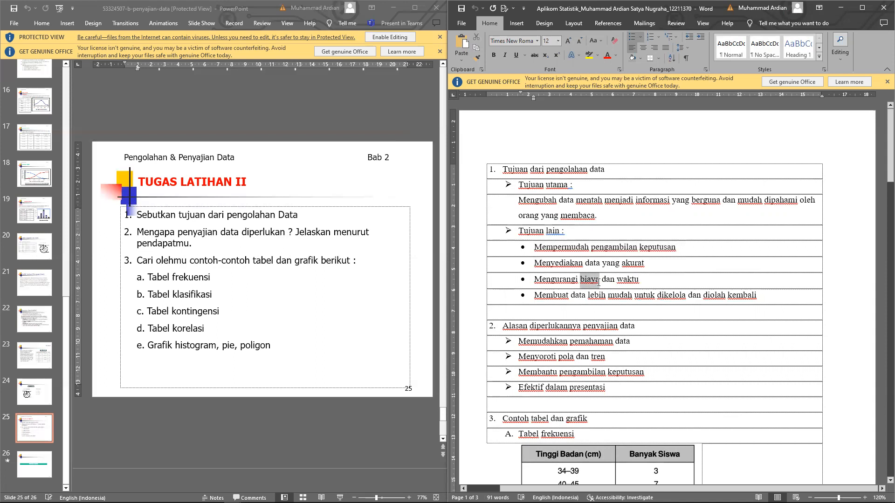
left_click_drag(599, 282, 600, 283)
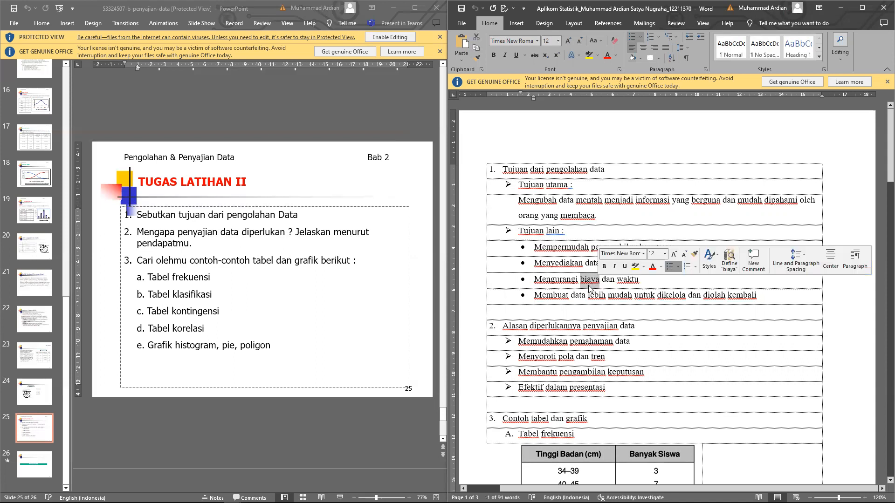
double_click(540, 296)
left_click_drag(593, 298, 754, 302)
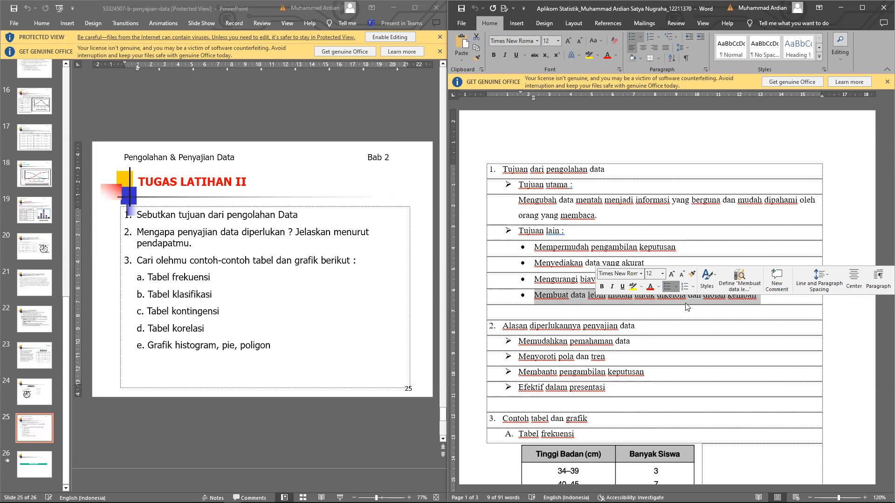
Step: Highlight "penyajian data diperlukan" in slide question 2 and go through the four reasons under "Alasan diperlukannya penyajian data" in the answer document
left_click(192, 236)
left_click_drag(179, 233, 274, 237)
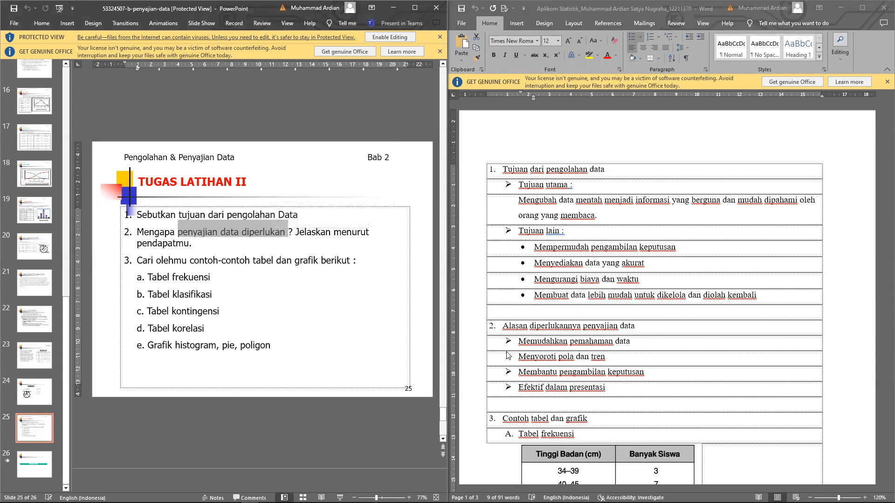
left_click(521, 342)
left_click_drag(553, 342, 629, 348)
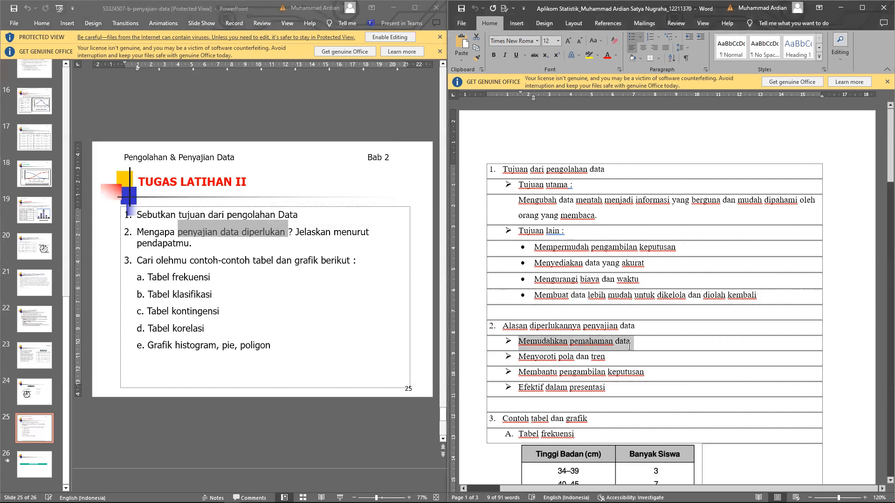
scroll(549, 361, "down", 1)
scroll(549, 360, "down", 1)
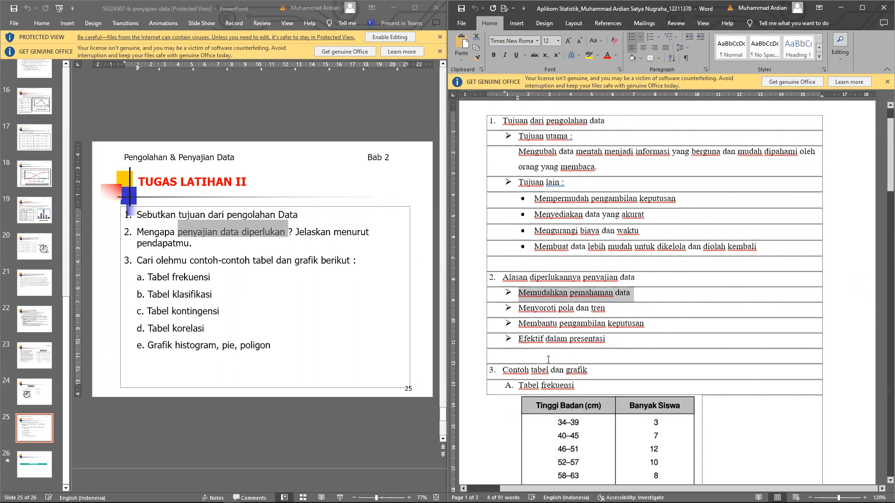
scroll(548, 360, "down", 1)
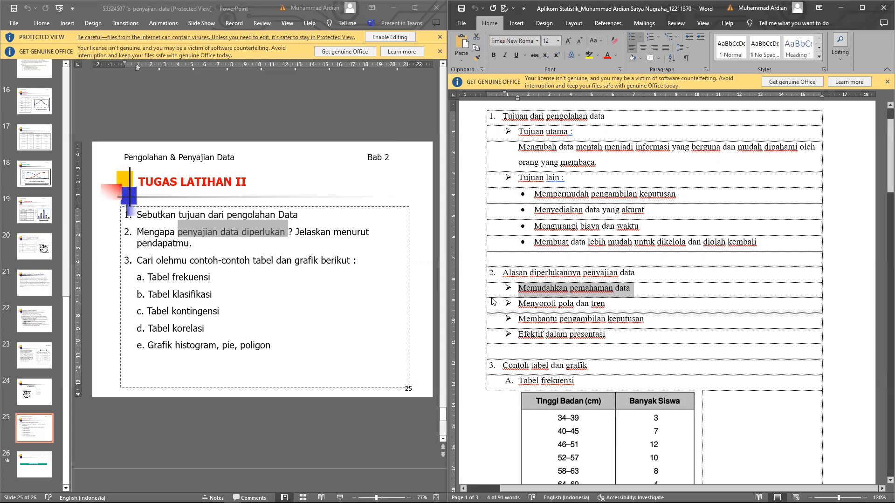
left_click_drag(516, 304, 609, 306)
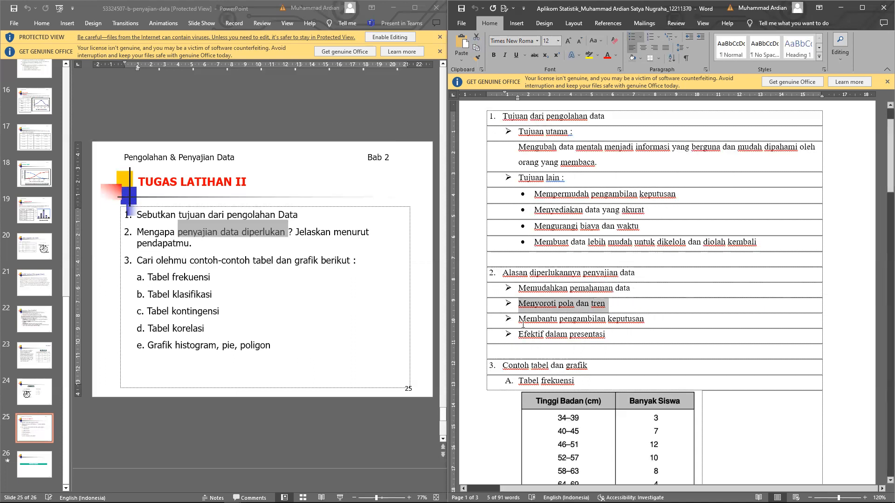
left_click_drag(538, 321, 648, 326)
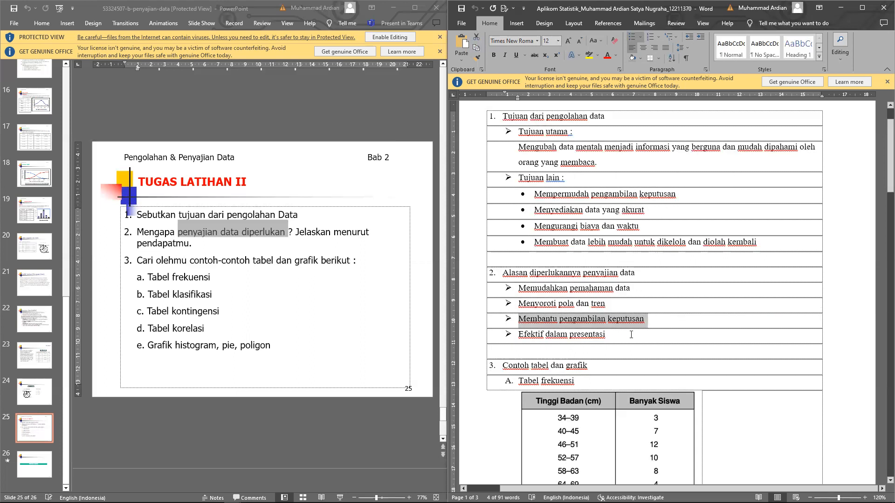
left_click_drag(519, 335, 613, 340)
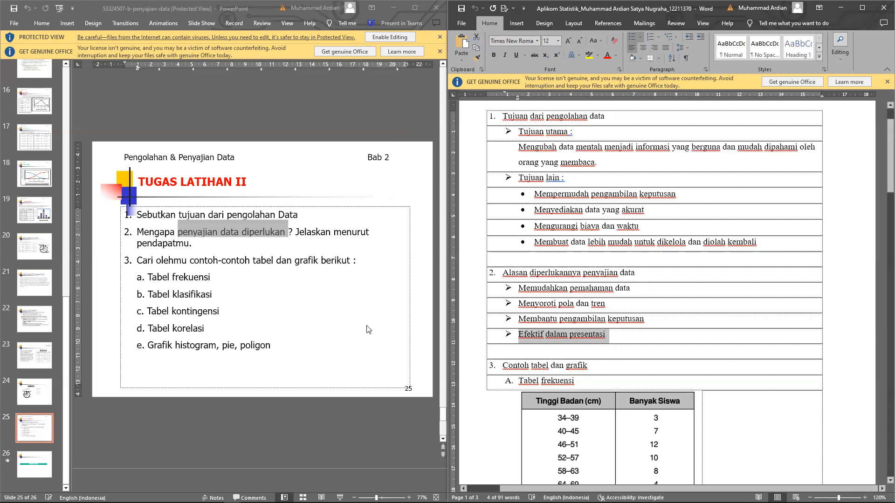
Step: Highlight question 3 and "Tabel frekuensi" on the slide, and examine the matching Tinggi Badan frequency table in the answer document
left_click_drag(138, 260, 281, 262)
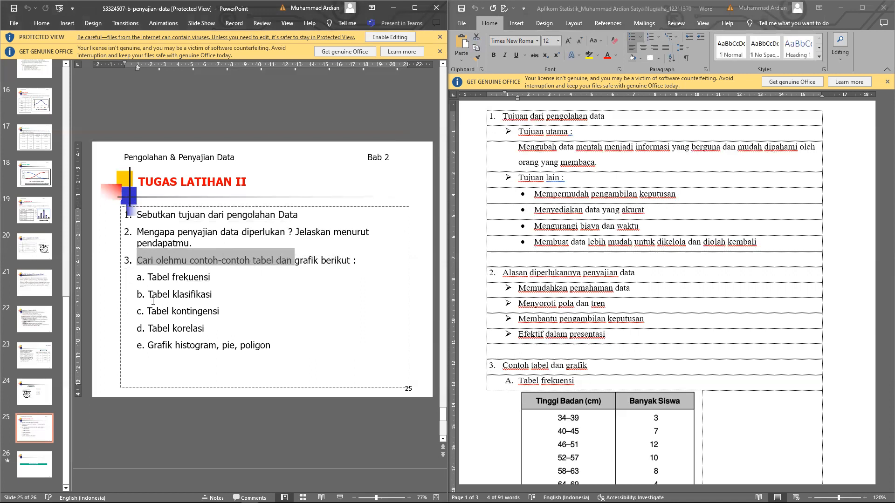
scroll(159, 258, "down", 2)
left_click(41, 429)
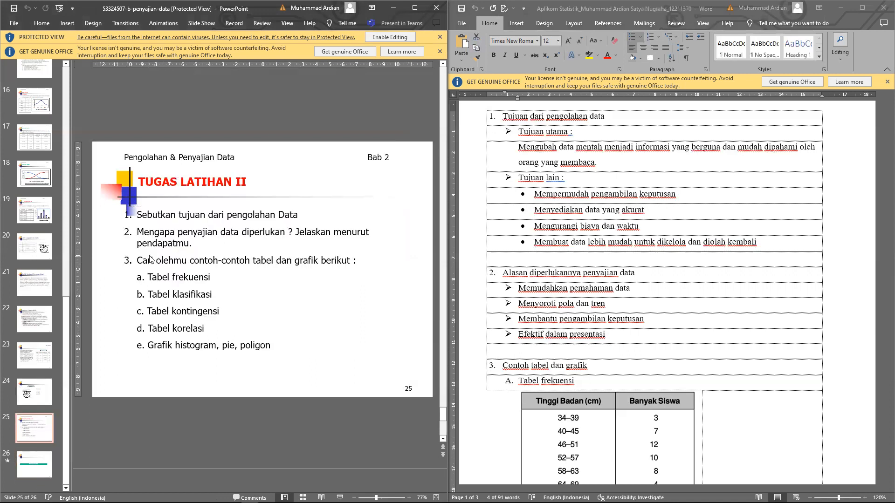
left_click_drag(149, 277, 210, 277)
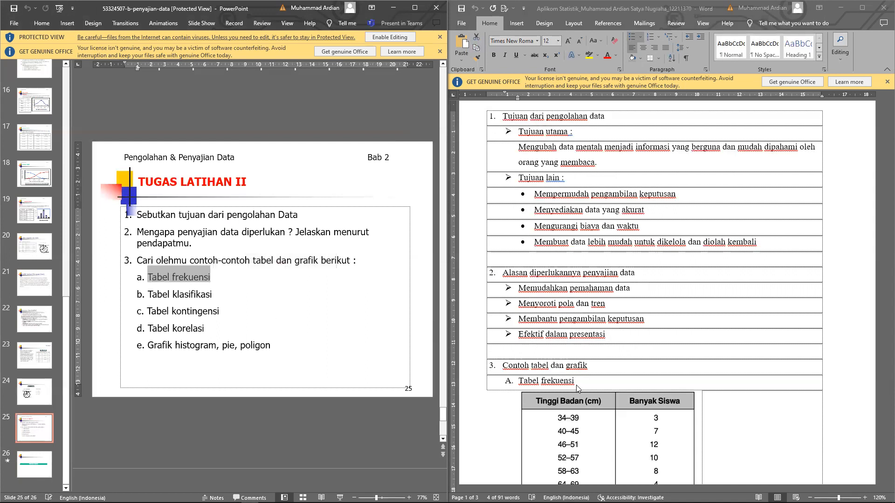
scroll(580, 390, "down", 2)
left_click(548, 360)
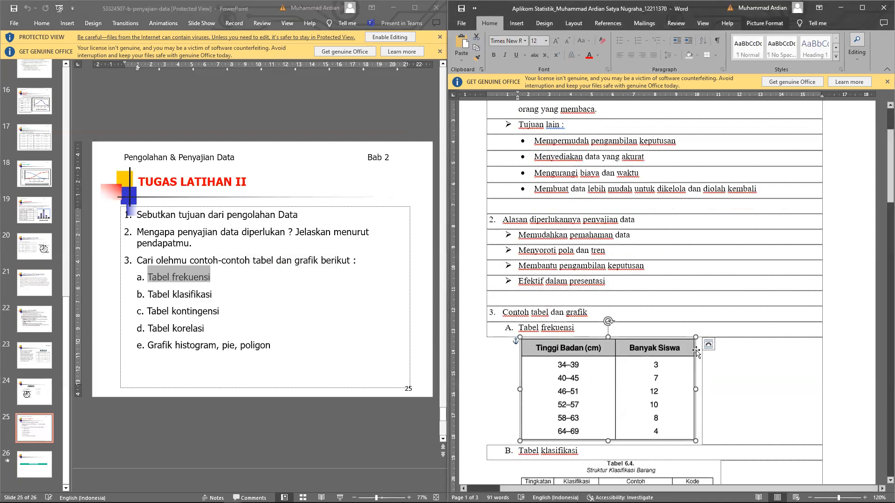
left_click(727, 357)
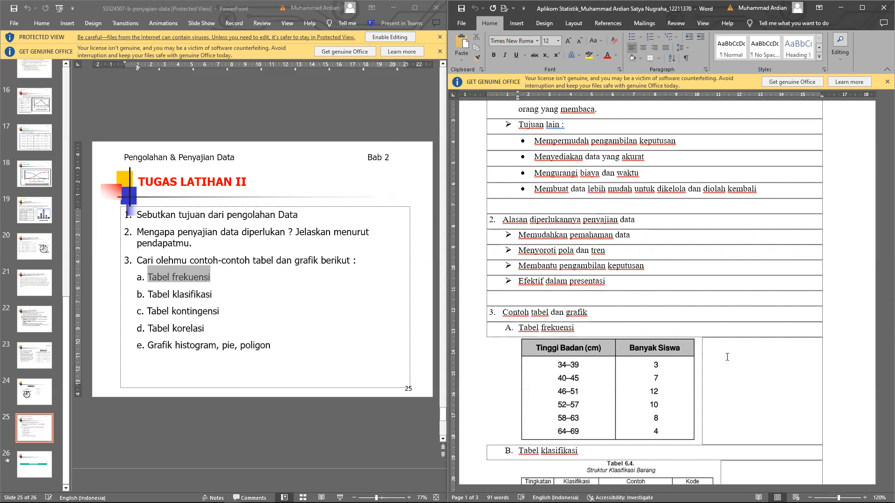
Step: Highlight "Tabel klasifikasi" on the slide and examine the Struktur Klasifikasi Barang table in the answer document
scroll(727, 357, "down", 3)
left_click(216, 294)
left_click_drag(216, 295, 148, 295)
scroll(533, 426, "down", 1)
scroll(533, 426, "down", 2)
left_click(539, 323)
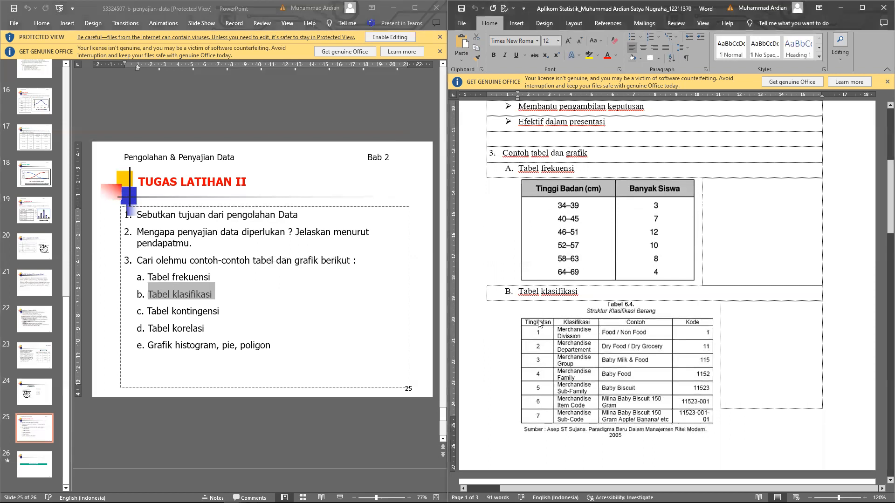
left_click(585, 334)
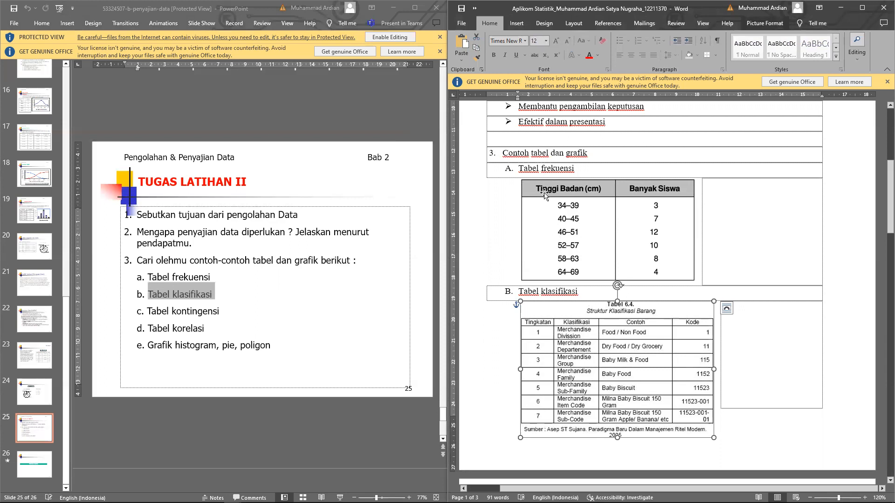
Step: Highlight "Tabel kontingensi" on the slide and the matching heading C in the answer document
left_click(544, 169)
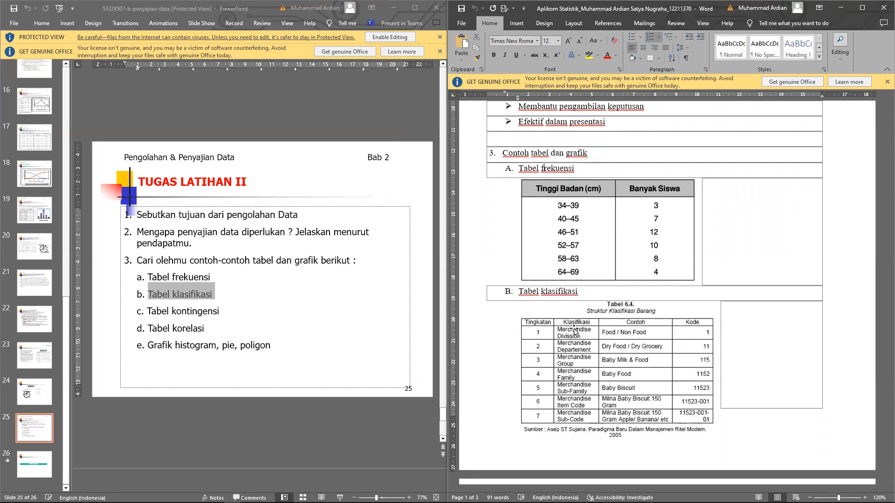
scroll(575, 330, "down", 1)
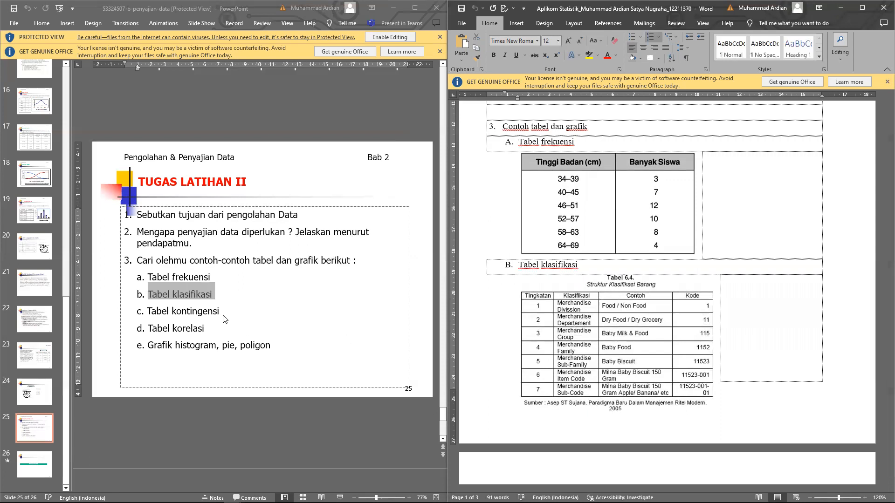
left_click_drag(224, 311, 157, 315)
scroll(701, 326, "down", 8)
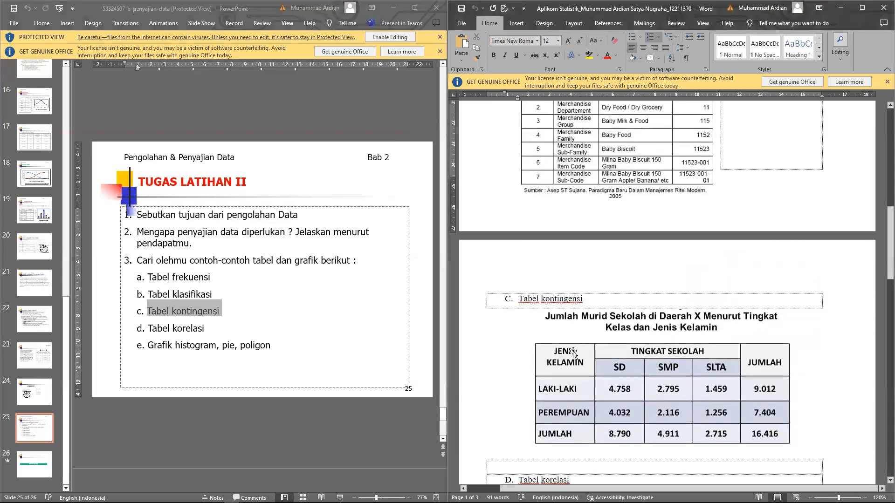
left_click(577, 370)
mouse_move(519, 300)
left_mouse_down()
mouse_move(594, 300)
mouse_move(583, 299)
left_mouse_up()
Step: Highlight the "Tabel klasifikasi" heading in the answer document, and examine the Jumlah Murid Sekolah contingency table under heading C
scroll(582, 299, "up", 5)
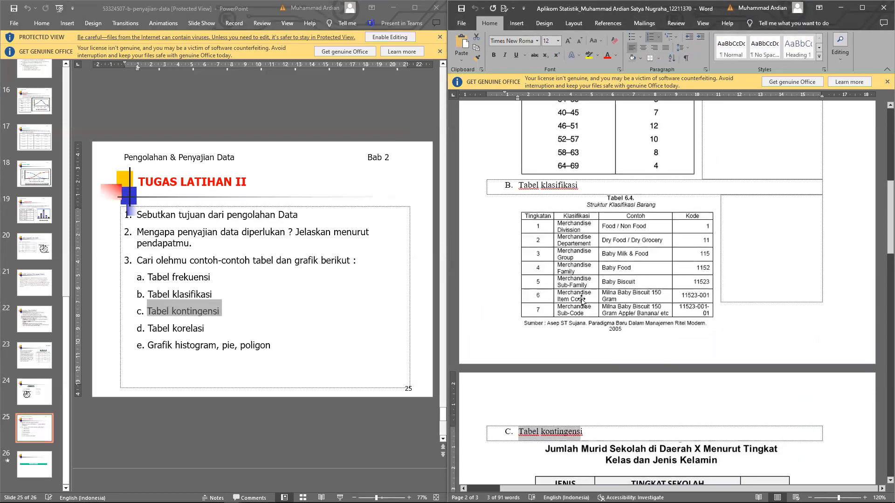
triple_click(551, 184)
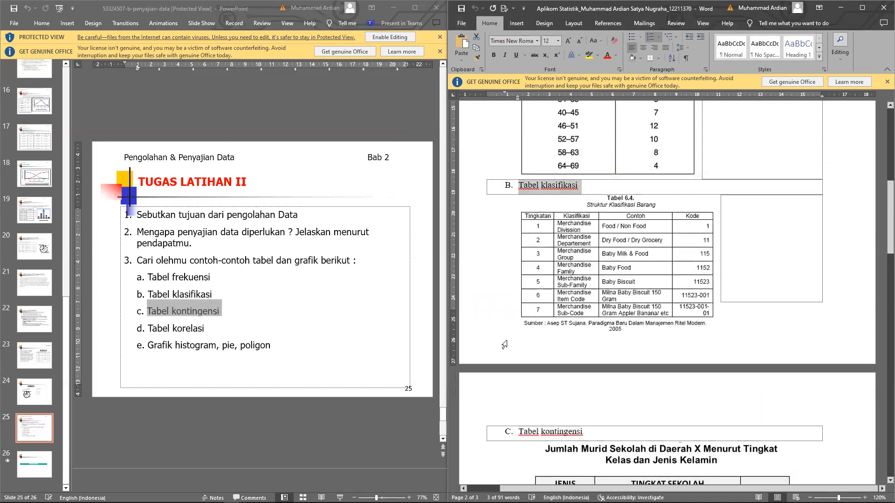
scroll(509, 340, "down", 5)
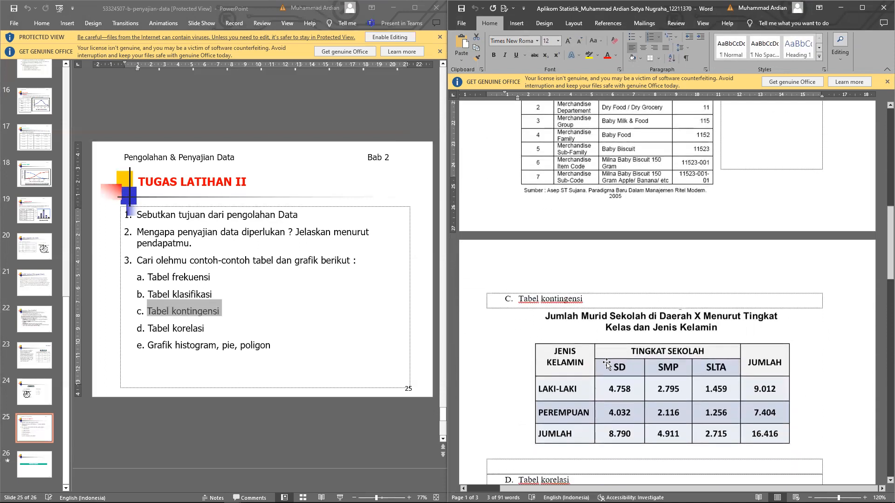
left_click(575, 365)
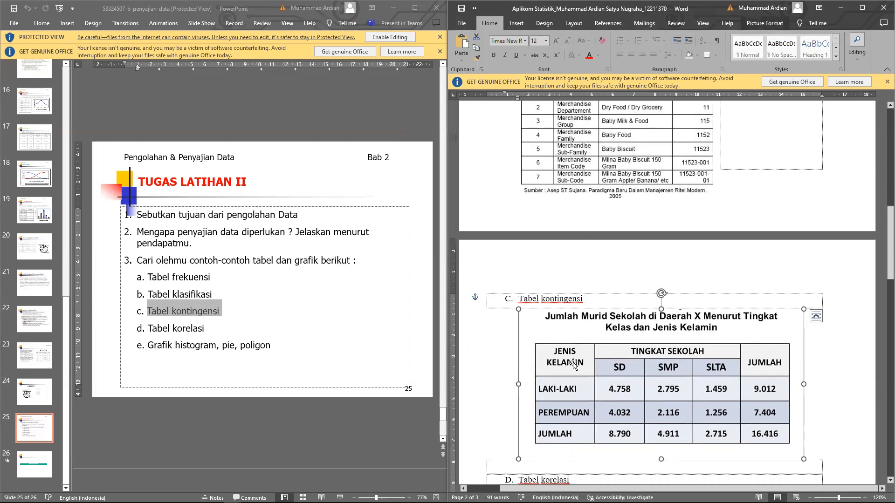
scroll(571, 279, "down", 2)
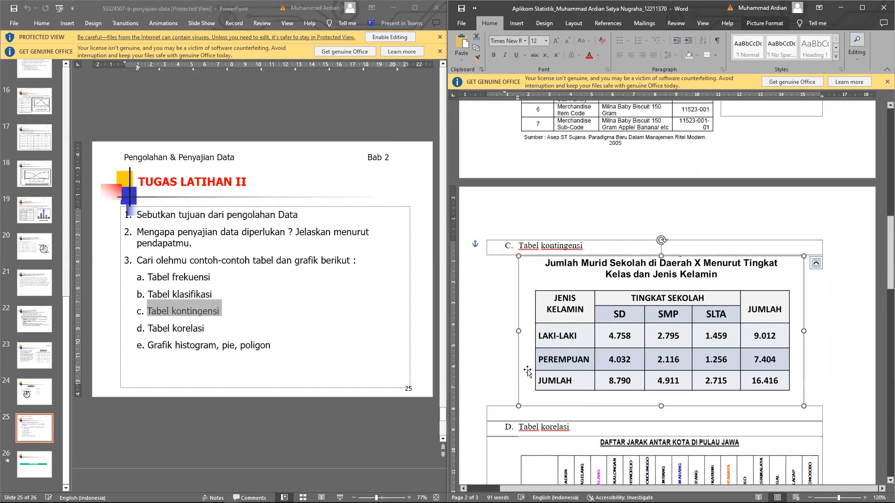
left_click(488, 322)
Step: Highlight "Tabel korelasi" on the slide and examine the "Daftar Jarak Antar Kota di Pulau Jawa" table in the answer document
scroll(590, 395, "down", 2)
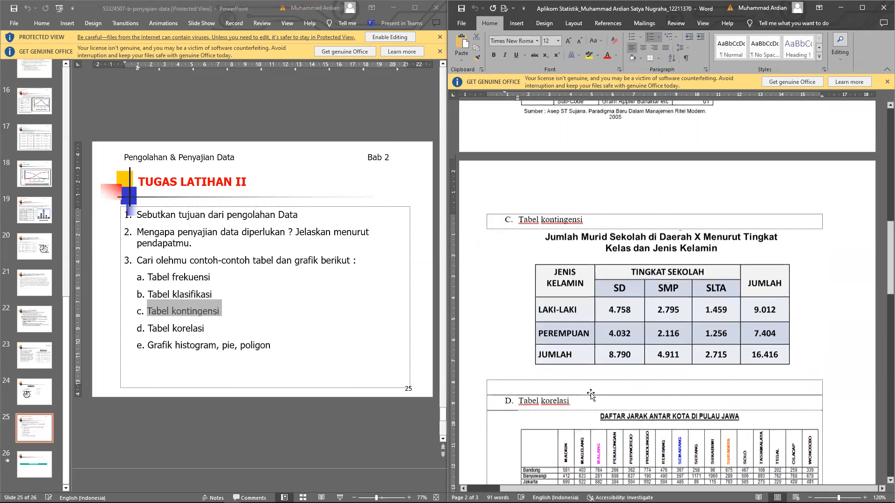
left_click_drag(149, 330, 203, 330)
scroll(490, 359, "down", 2)
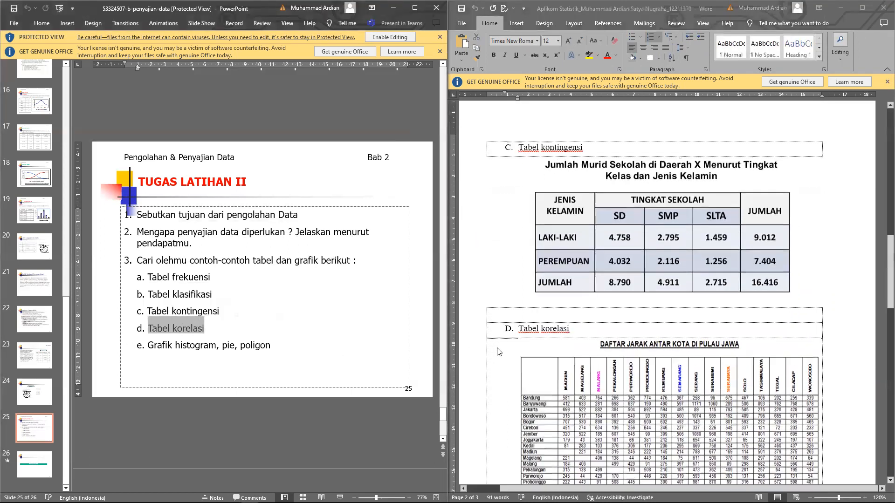
left_click(576, 329)
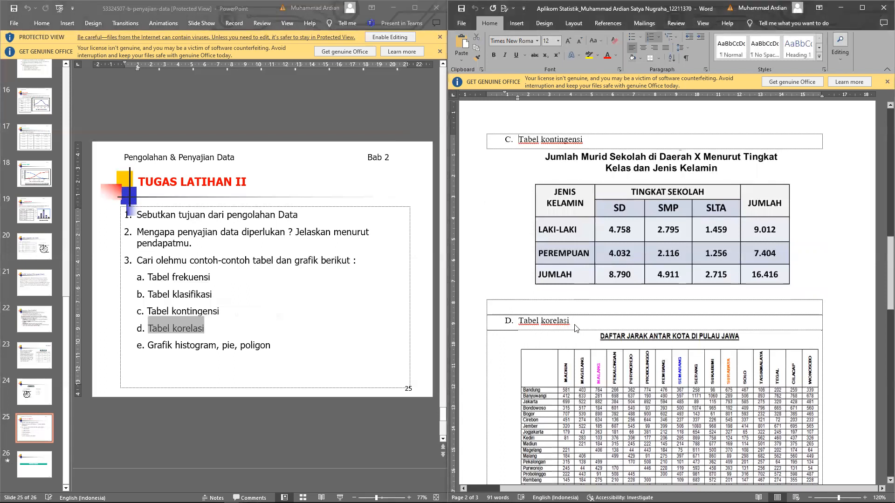
scroll(575, 324, "down", 1)
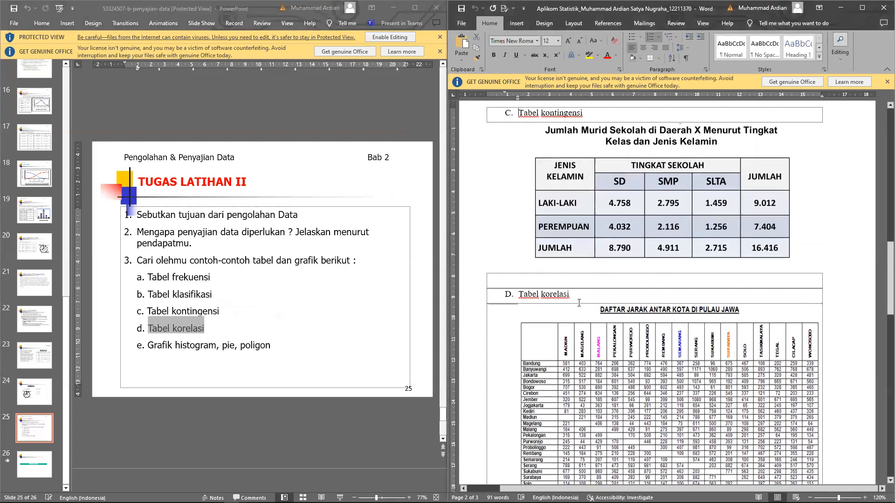
left_click(633, 310)
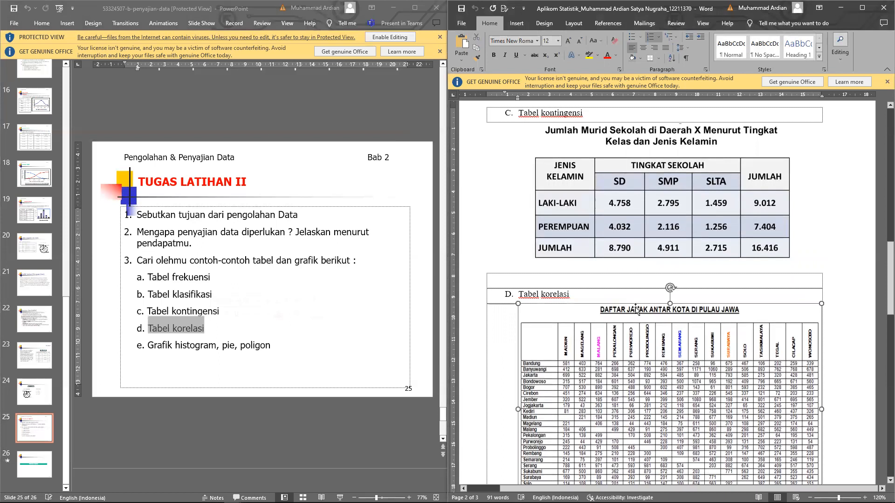
scroll(565, 329, "down", 3)
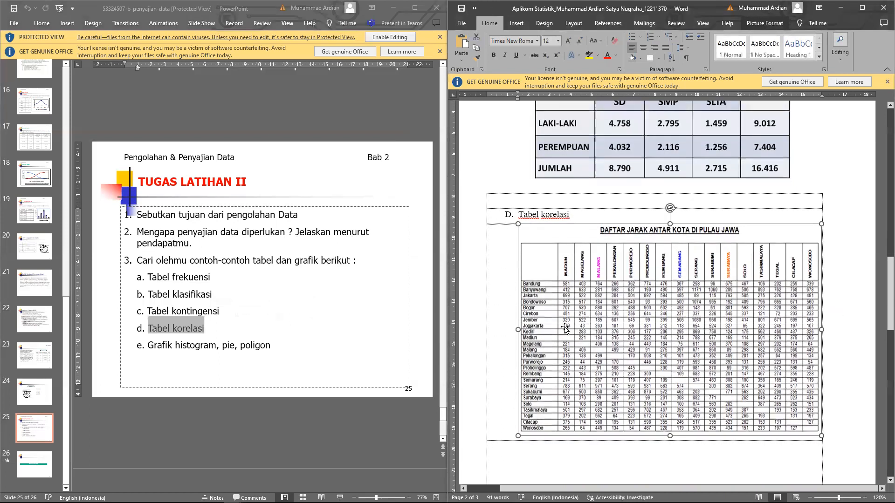
left_click(507, 355)
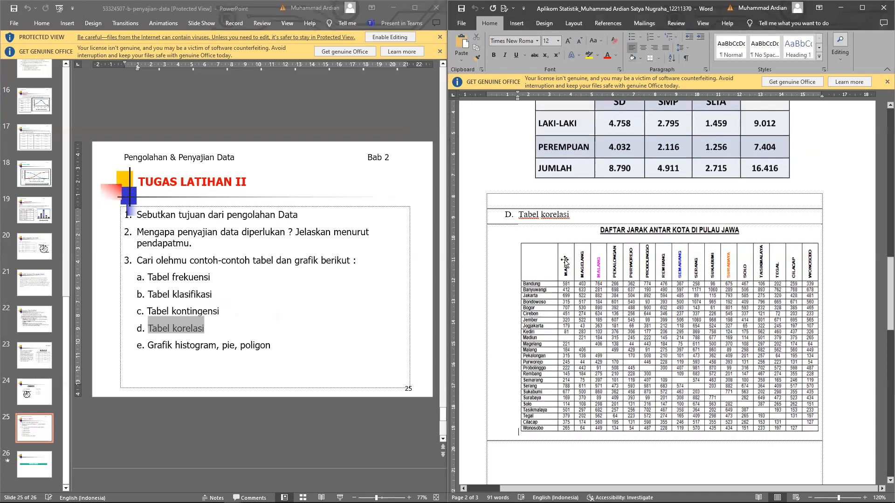
left_click(539, 345)
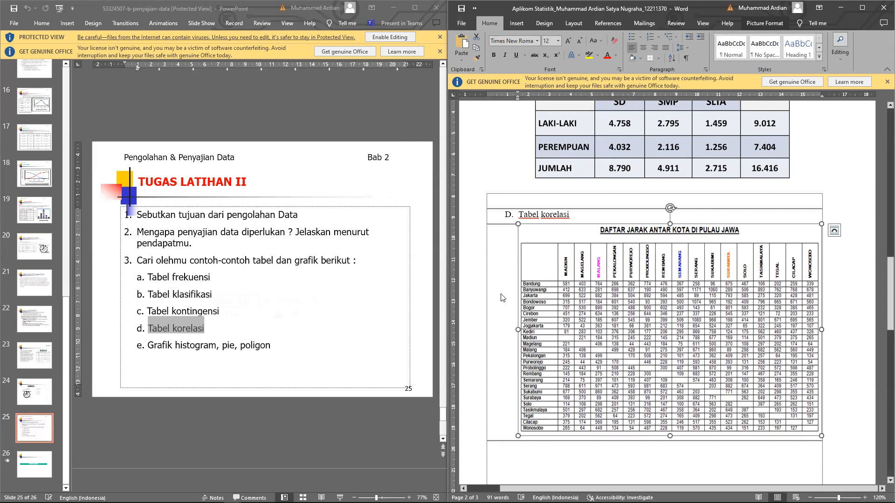
scroll(507, 294, "down", 1)
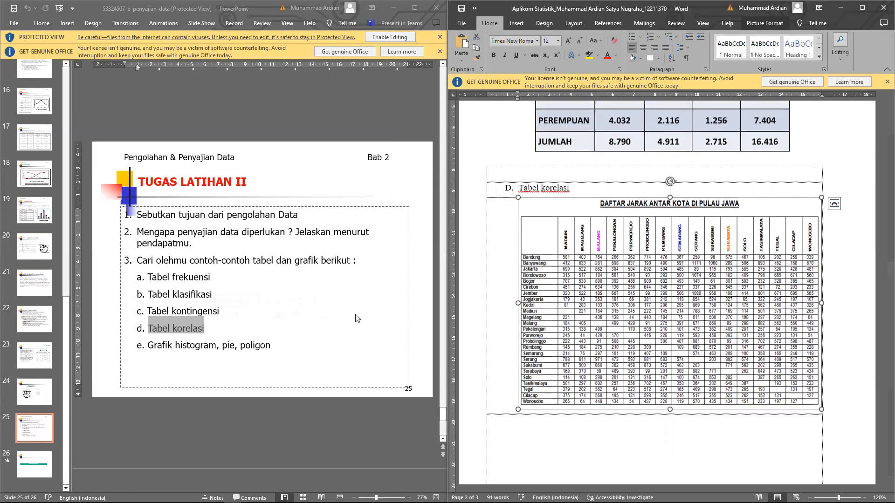
Step: Highlight the "Grafik histogram, pie" text in slide item e and examine the histogram under heading E in the answer document
left_click_drag(156, 346, 233, 347)
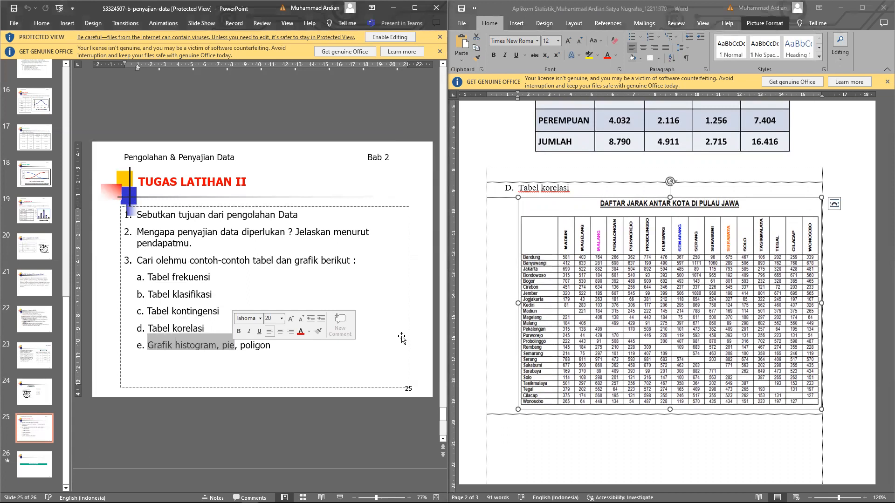
left_click(210, 346)
scroll(601, 315, "down", 1)
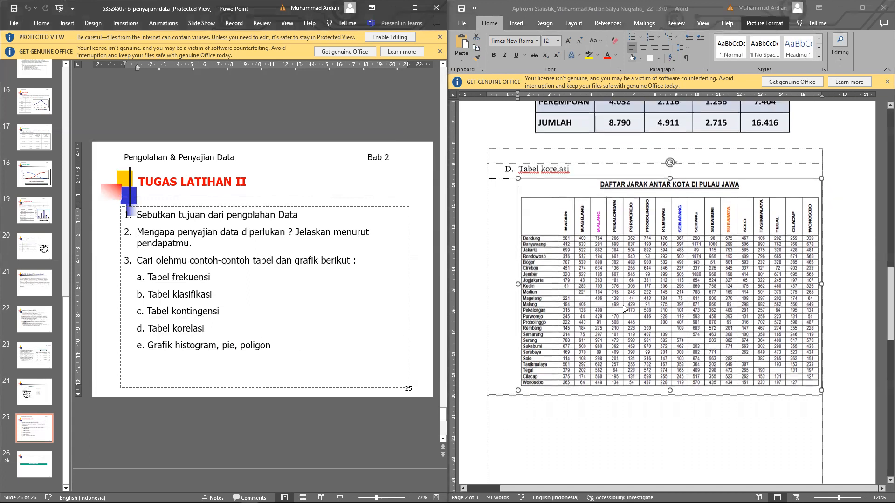
left_click_drag(222, 346, 246, 346)
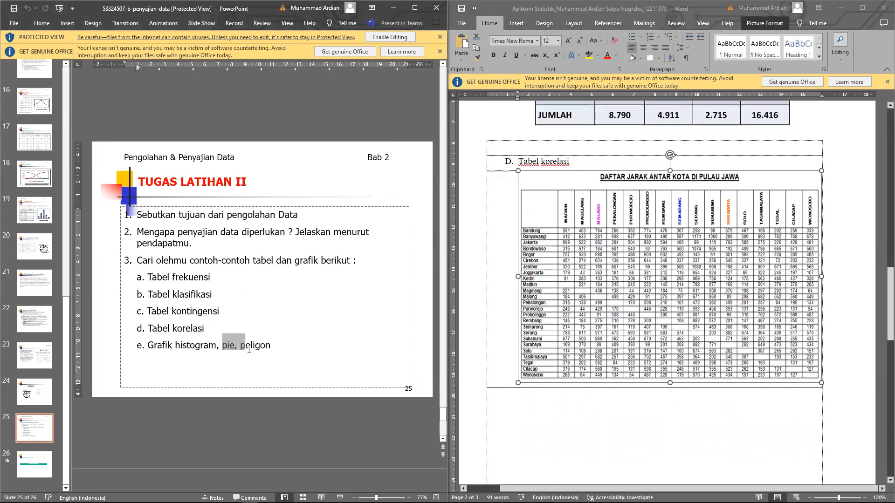
scroll(589, 380, "down", 9)
scroll(589, 380, "down", 4)
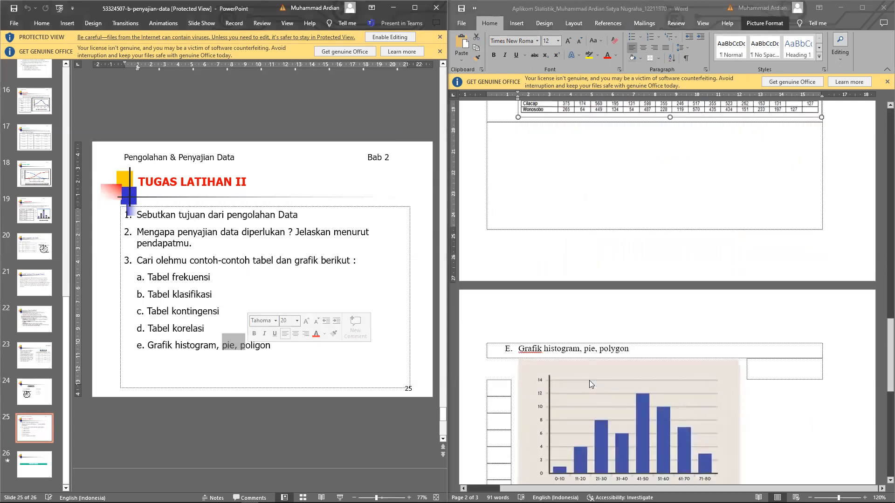
left_click(553, 329)
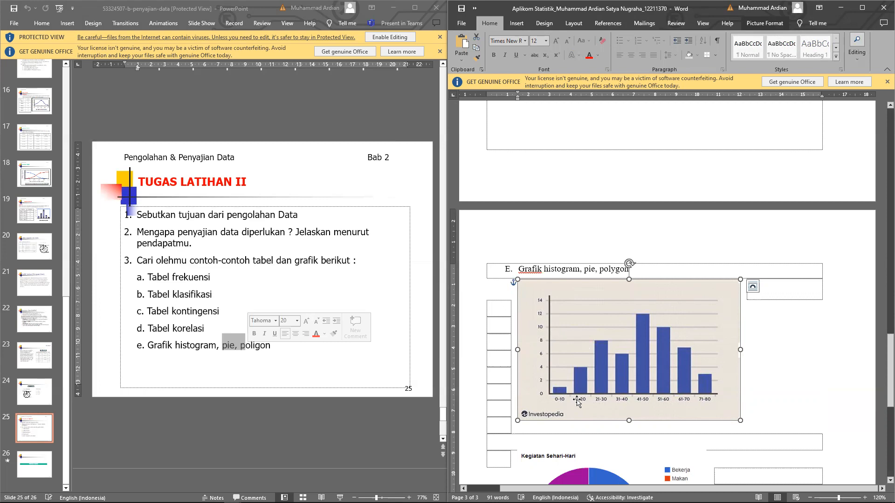
left_click(505, 365)
left_click(578, 371)
left_click(496, 350)
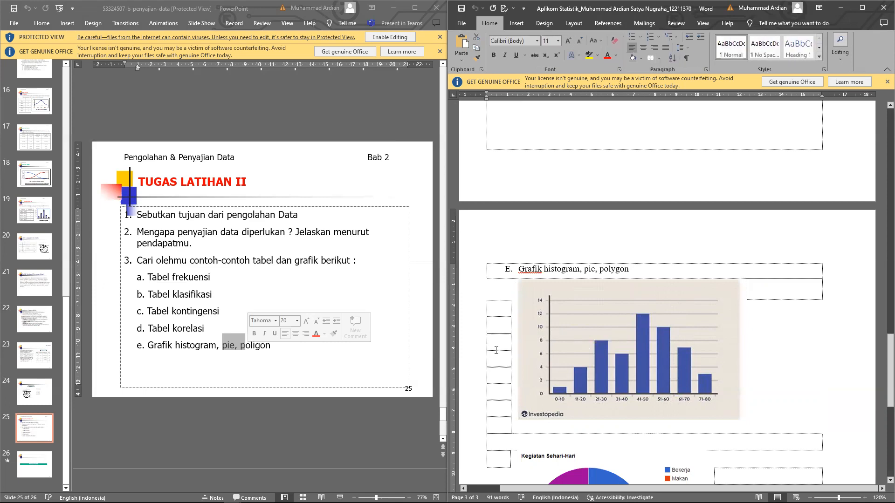
Step: Point out "pie" in slide item e and examine the Kegiatan Sehari-Hari pie chart in the answer document
scroll(496, 350, "down", 1)
scroll(497, 351, "down", 2)
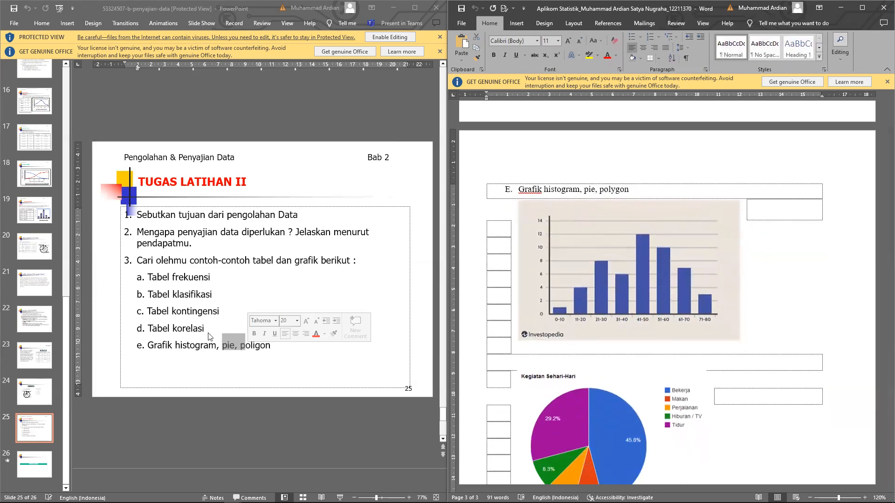
left_click(229, 345)
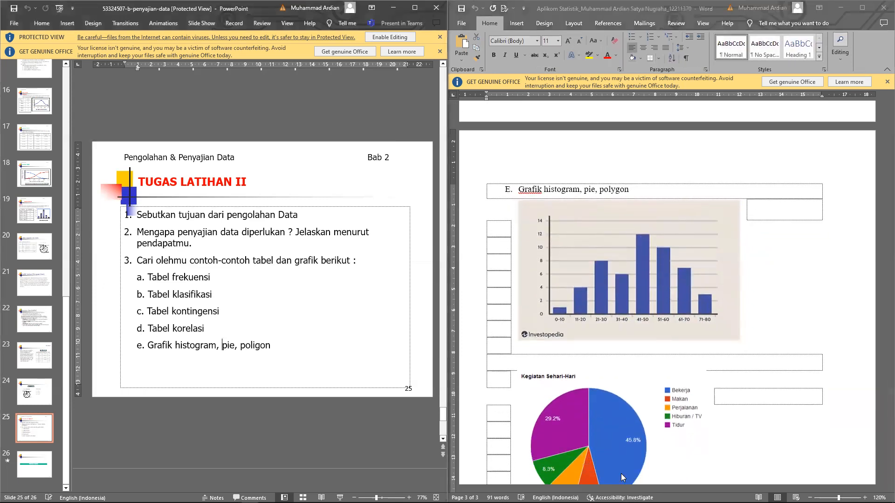
scroll(600, 443, "down", 2)
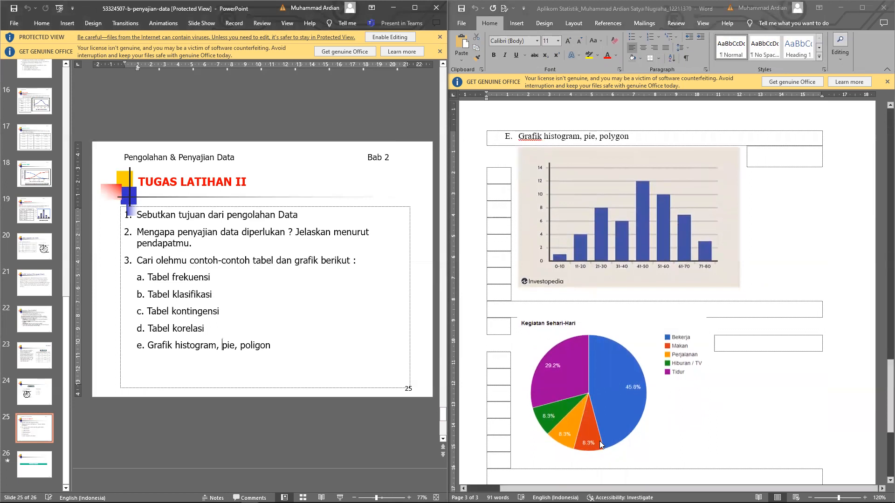
scroll(557, 378, "down", 1)
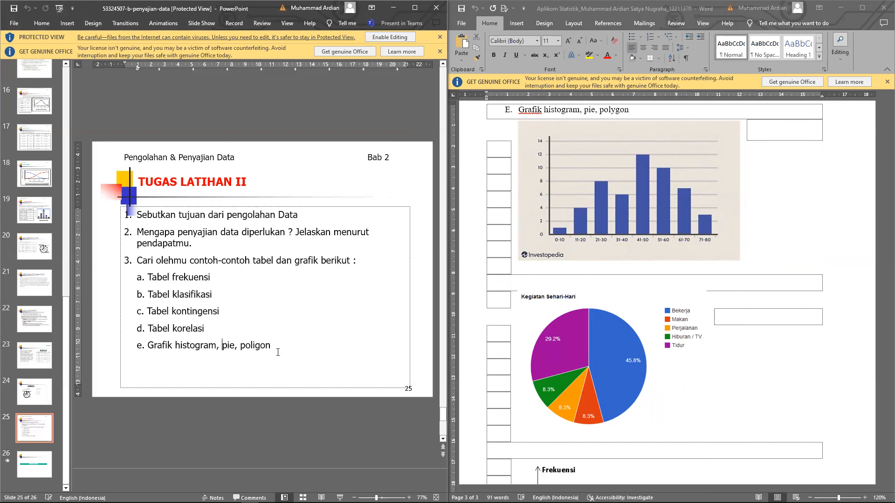
Step: Highlight "poligon" in slide item e and examine the Frekuensi line graph at the end of the answer document
double_click(243, 347)
scroll(601, 373, "down", 3)
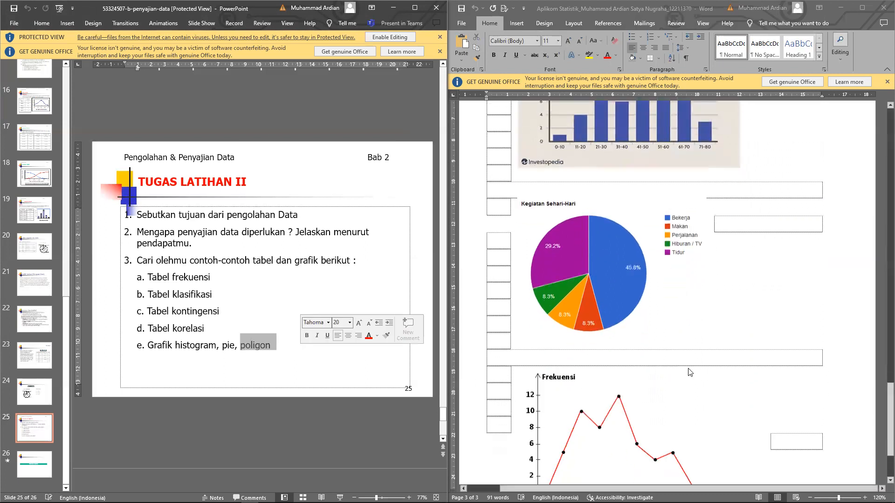
left_click(582, 392)
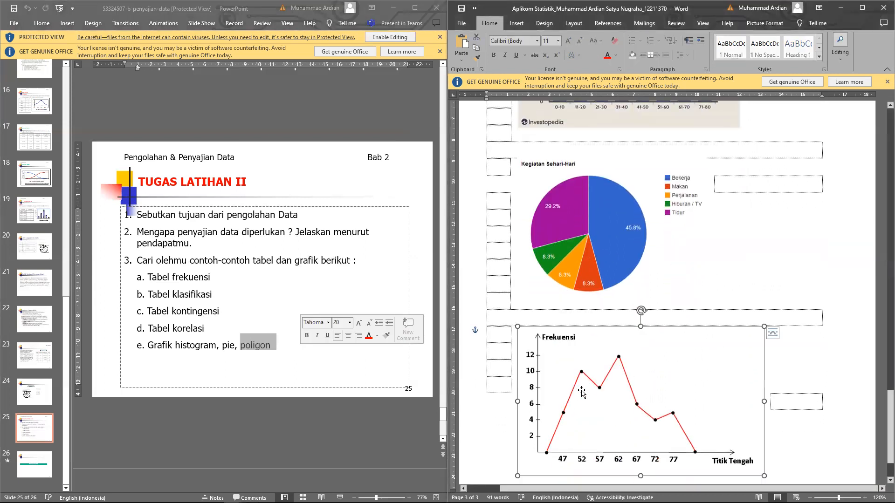
scroll(550, 415, "down", 1)
Step: Review the histogram, pie chart and polygon graph once more, and clear the "poligon" highlight on the slide
scroll(550, 410, "up", 6)
left_click(560, 214)
scroll(562, 326, "down", 5)
scroll(562, 347, "down", 3)
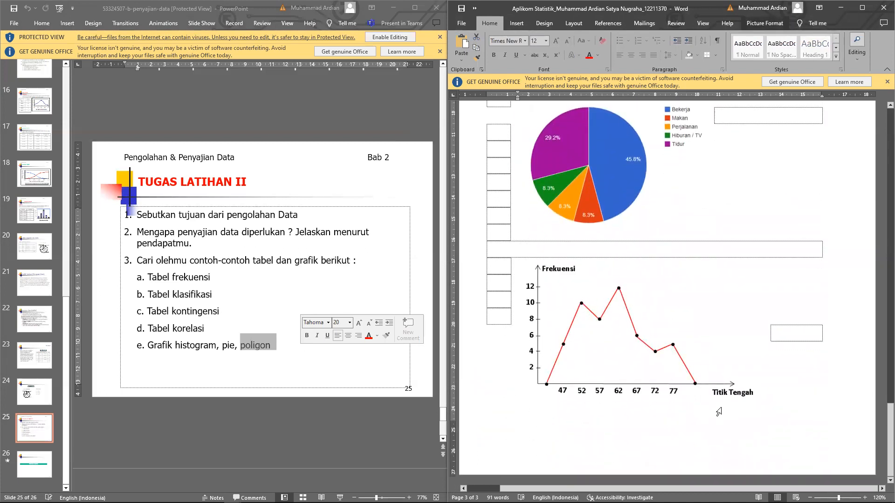
scroll(688, 405, "up", 8)
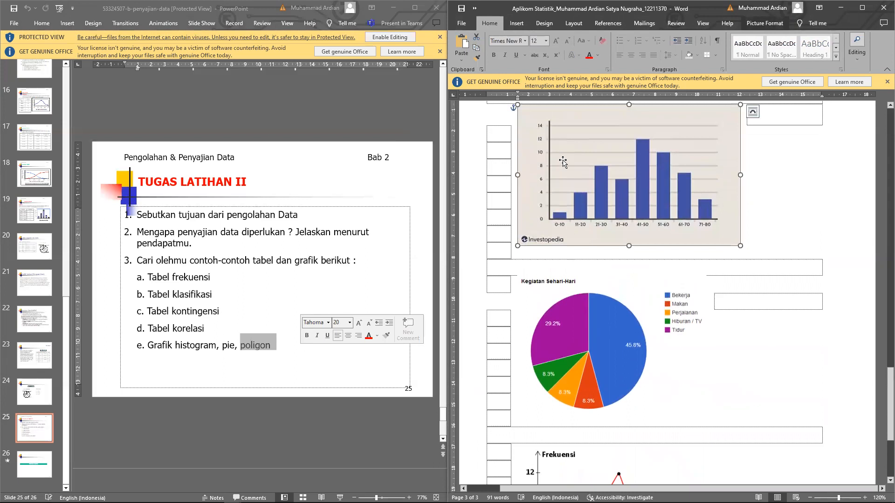
scroll(606, 368, "down", 5)
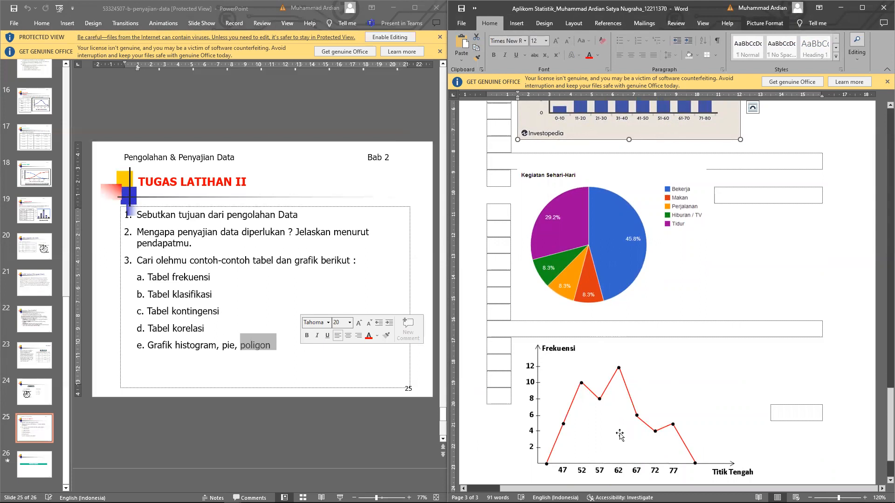
scroll(620, 435, "down", 1)
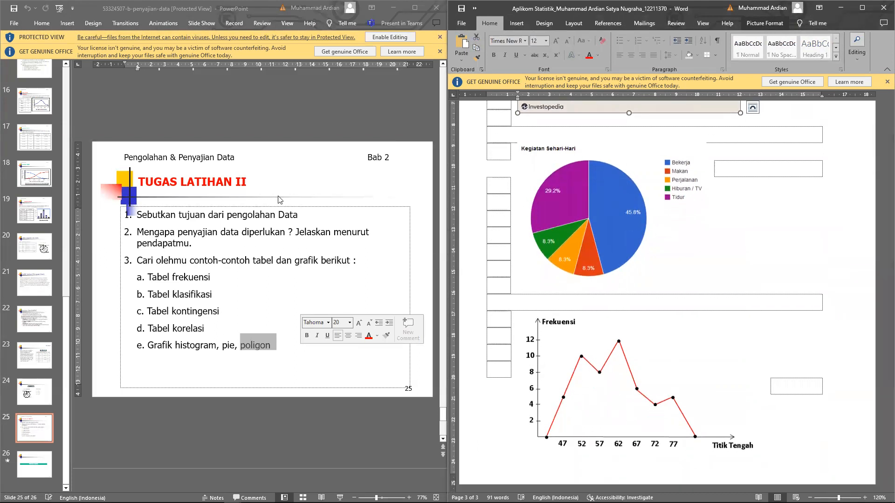
left_click(262, 176)
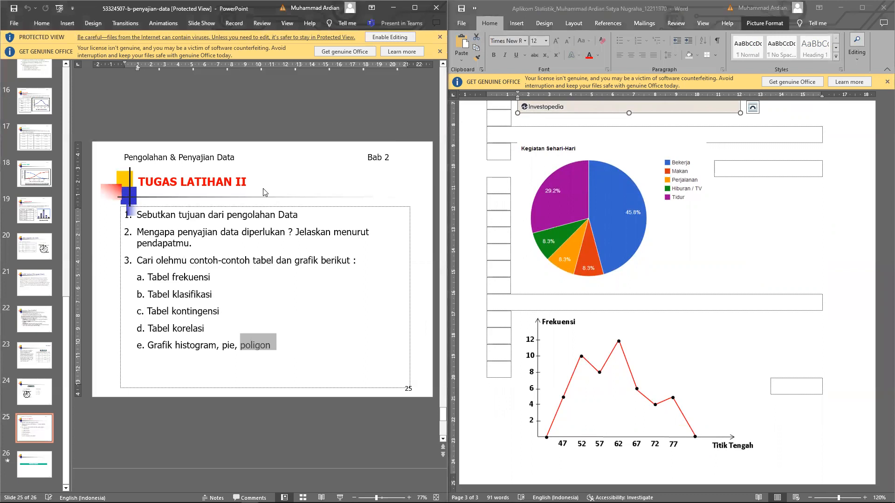
left_click(366, 210)
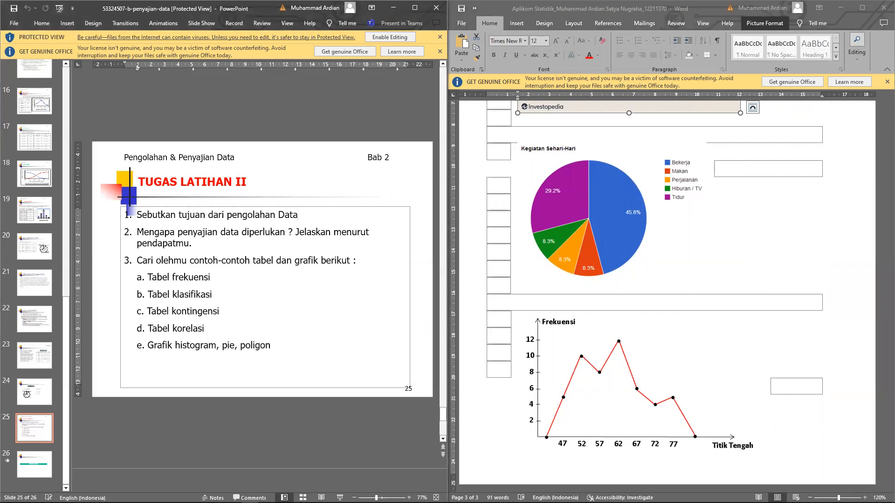
Step: Switch to the Word document (3) soal beriutnya (4), skim its student table and questions, and bring up the SPSS Data Editor beside it
mouse_move(186, 502)
mouse_move(233, 496)
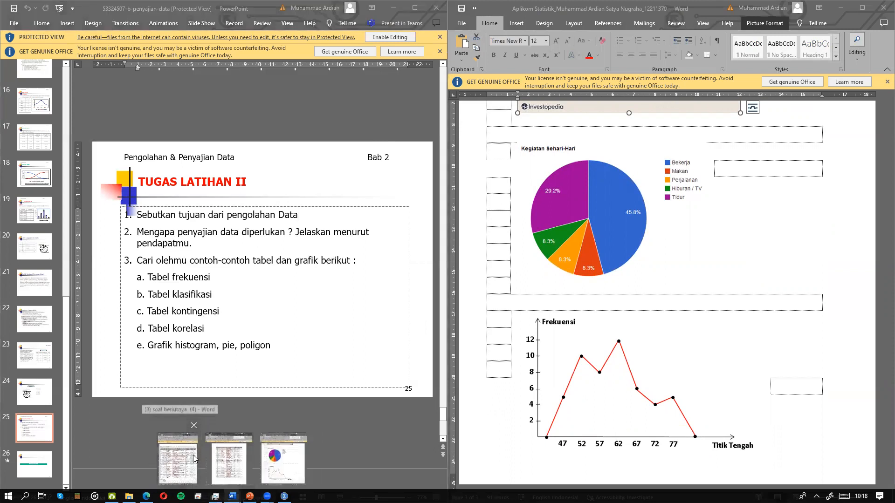
left_click(194, 460)
scroll(141, 424, "down", 8)
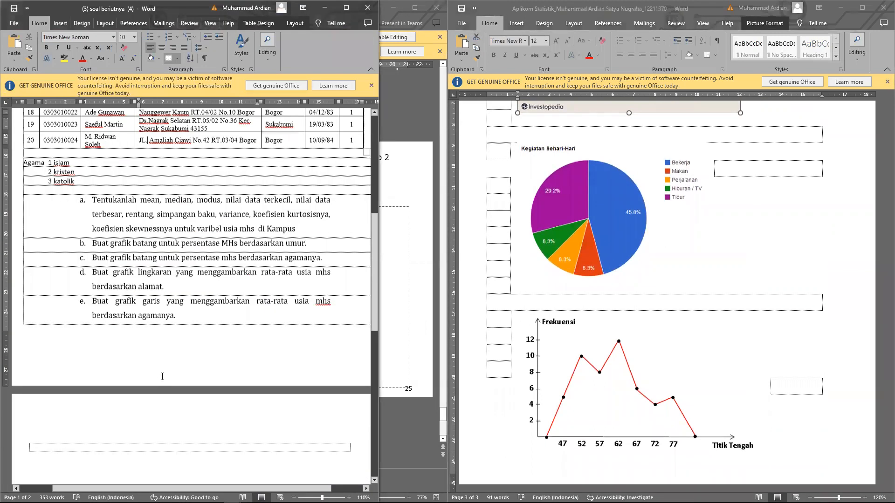
scroll(162, 374, "up", 8)
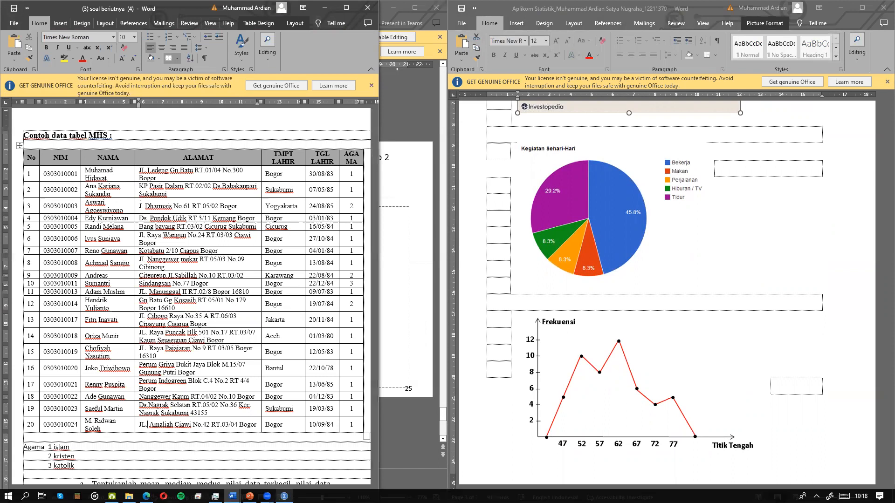
left_click(284, 497)
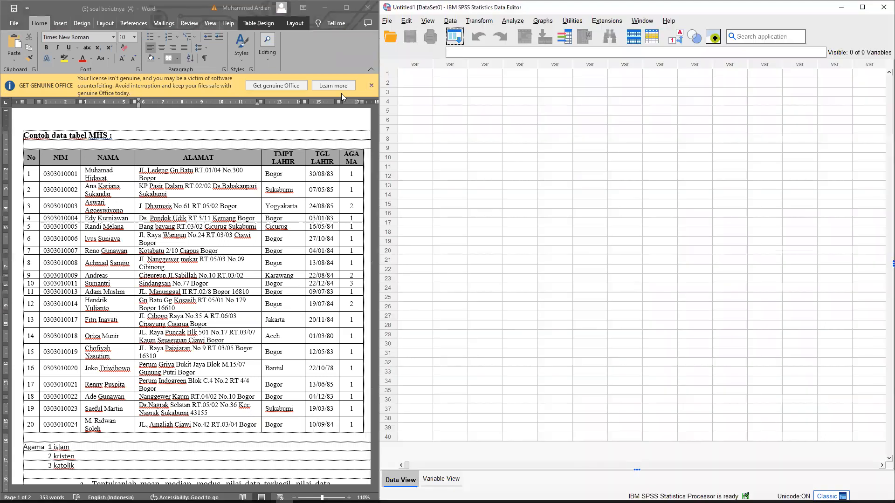
Step: Point out the NIM, NAMA, ALAMAT, TMPT LAHIR, TGL LAHIR and AGAMA column headings of the student data table in Word
scroll(158, 181, "down", 5)
scroll(158, 180, "up", 5)
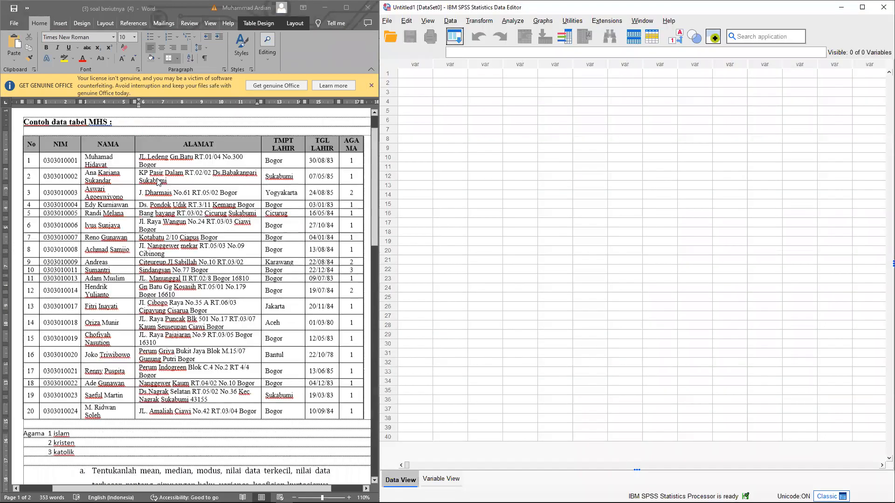
left_click(40, 158)
left_click(54, 158)
left_click_drag(53, 157, 196, 157)
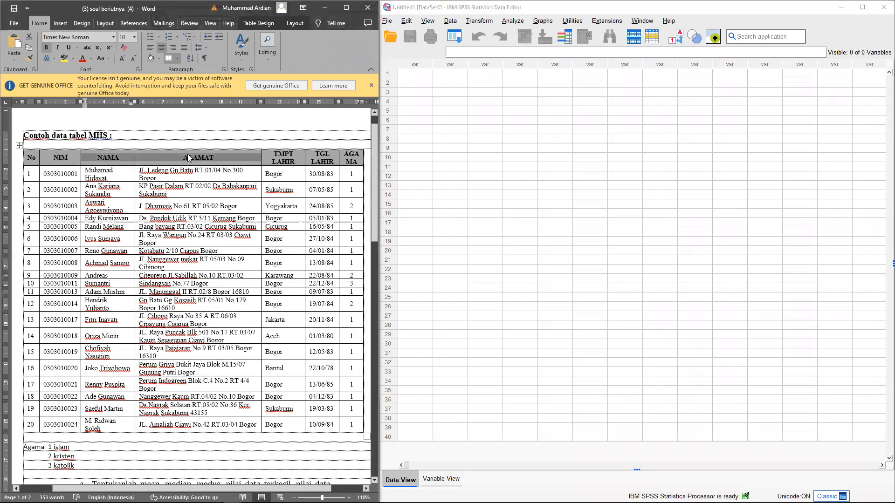
left_click(286, 160)
left_click(322, 158)
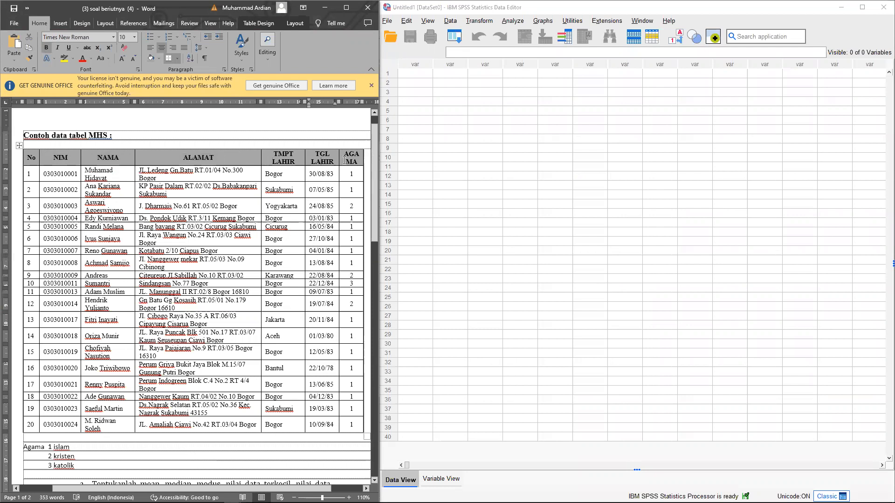
left_click(347, 161)
Step: Point out the case rows down to row 5 in the empty SPSS data sheet and the student table's column headings
left_click(388, 73)
left_click(386, 92)
left_click(386, 112)
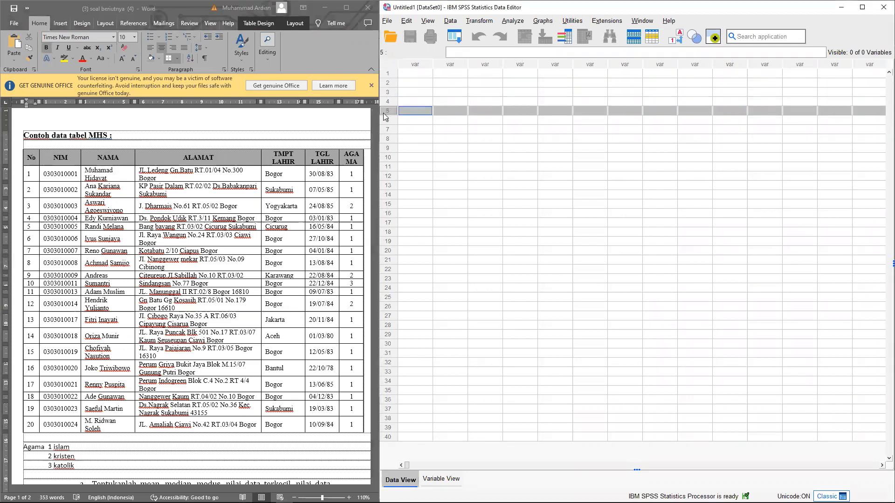
left_click(82, 154)
left_click(331, 154)
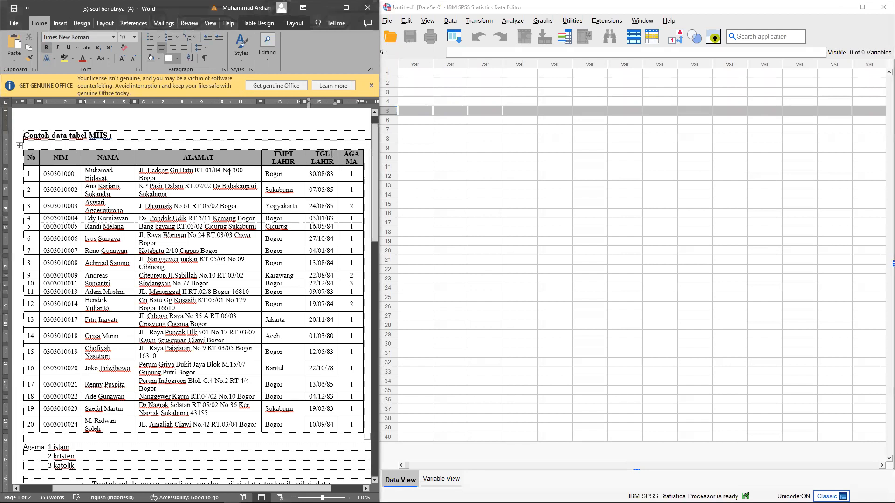
Step: Look through the student rows and highlight the Agama codes for islam, kristen and katolik below the table
scroll(262, 337, "down", 2)
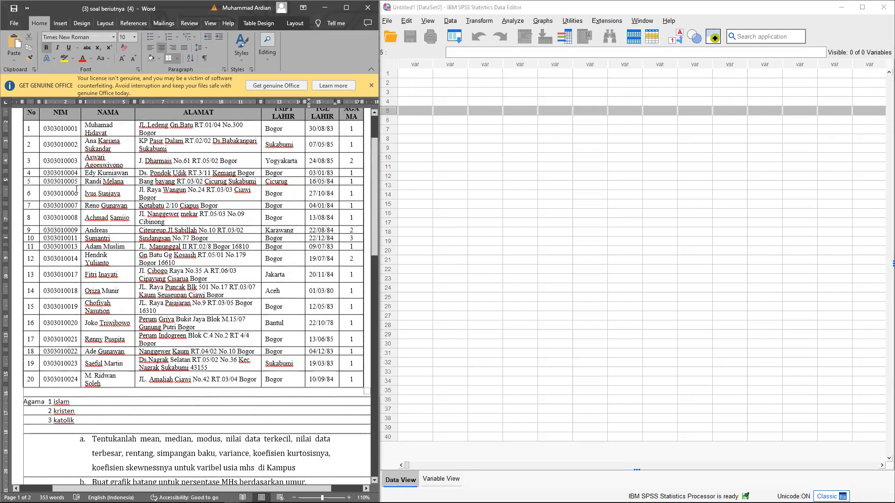
scroll(240, 343, "down", 3)
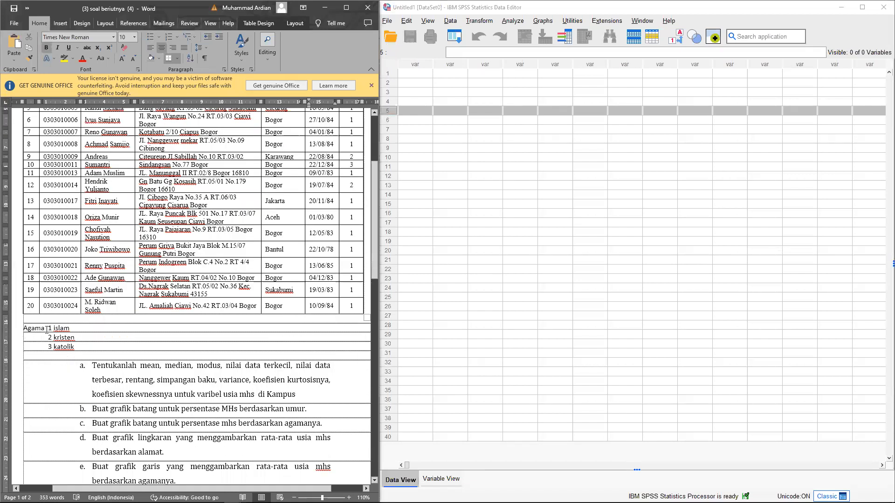
left_click_drag(48, 329, 87, 348)
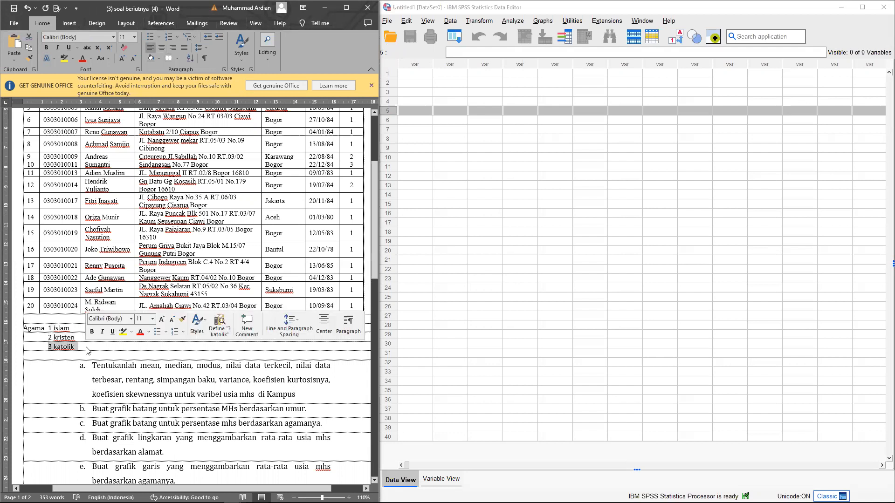
Step: Read through the statistics requested in question a, highlighting "koefisien kurtosisnya" and "usia mhs"
scroll(75, 353, "down", 1)
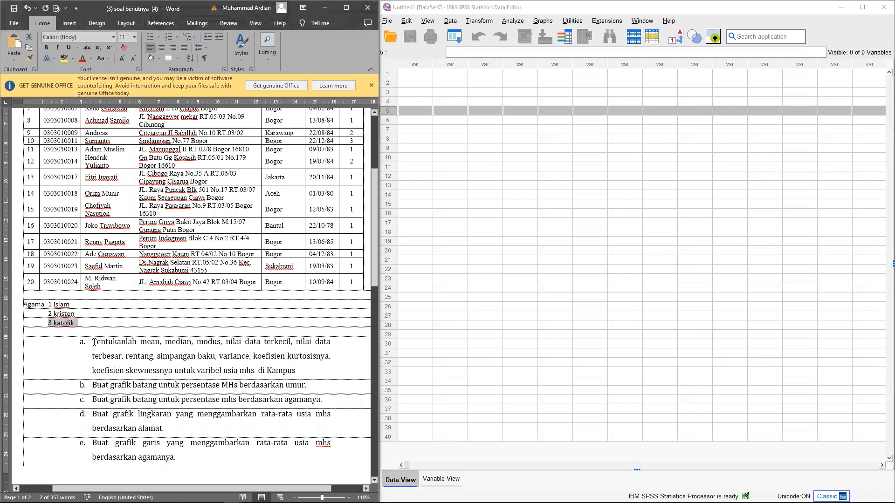
left_click(204, 341)
left_click(126, 356)
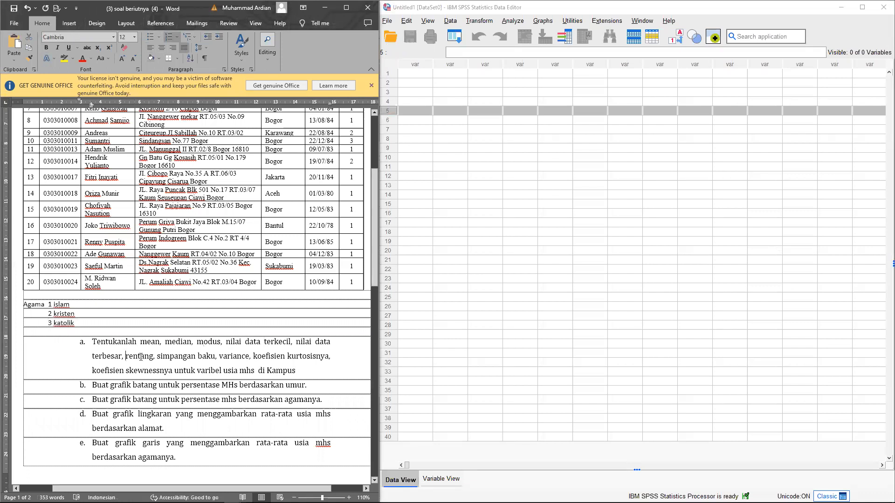
left_click_drag(141, 357, 328, 358)
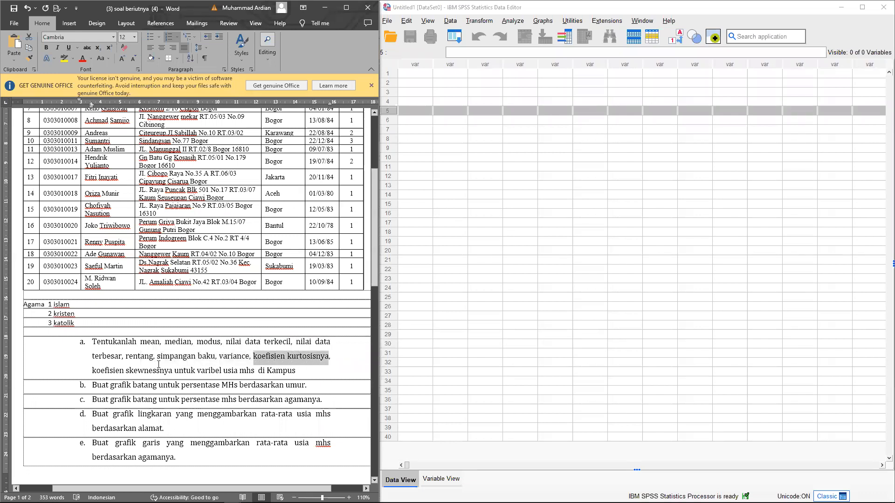
left_click_drag(93, 371, 255, 371)
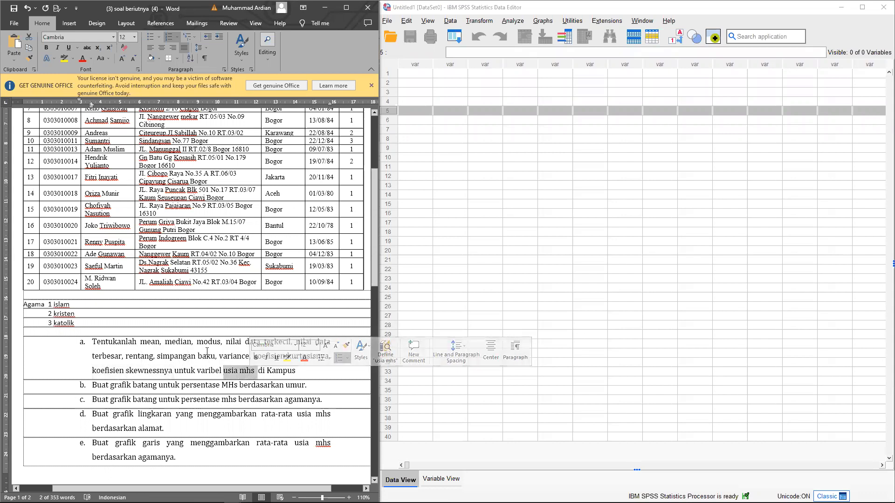
Step: Return to the student table and point out the TGL LAHIR column as the source for the age variable
scroll(212, 346, "up", 2)
scroll(120, 302, "up", 1)
scroll(81, 237, "up", 2)
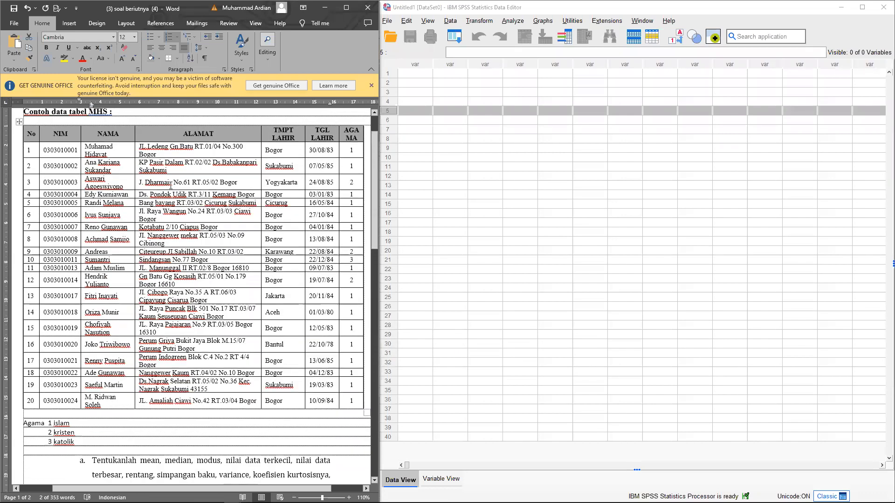
left_click(324, 148)
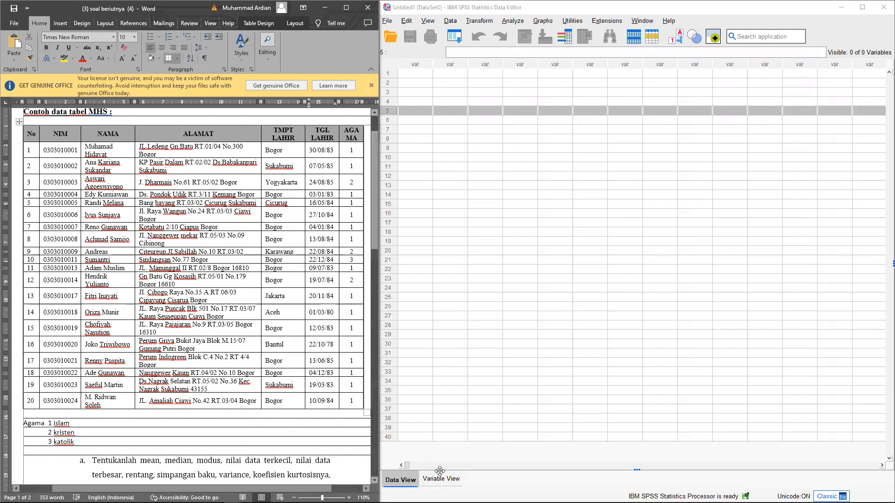
Step: Highlight the chart type requested in each of questions b to e, from "Buat grafik batang" to "Buat grafik garis"
scroll(82, 413, "down", 2)
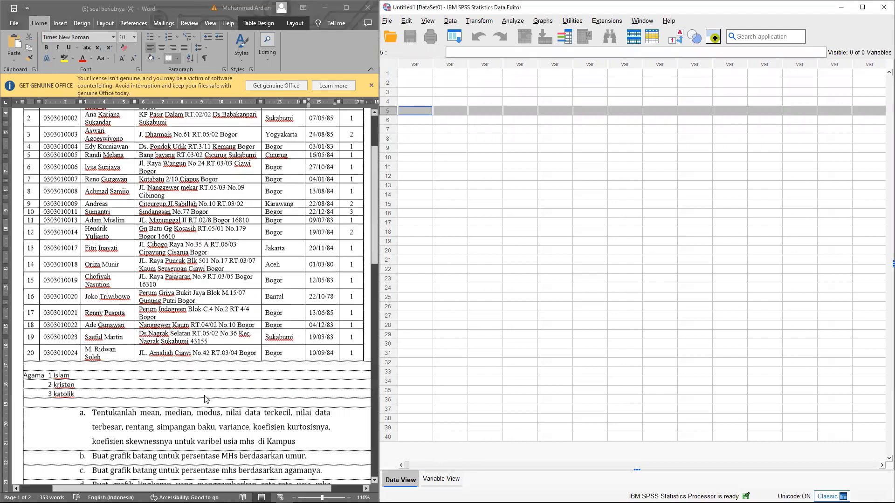
left_click_drag(92, 408, 157, 409)
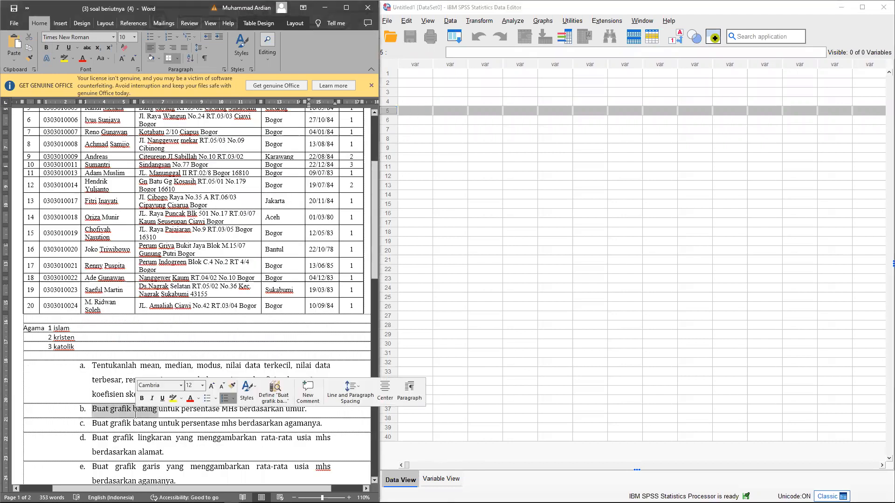
left_click_drag(92, 423, 157, 424)
left_click_drag(92, 437, 158, 439)
scroll(160, 439, "down", 1)
scroll(160, 440, "down", 1)
left_click_drag(91, 419, 156, 427)
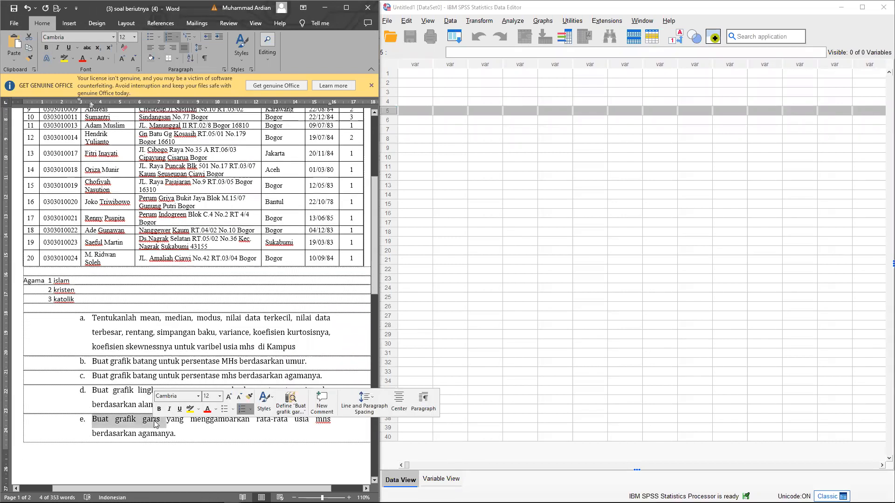
Step: Highlight "varibel usia mhs" in question a and compare it with the TGL LAHIR column of the student table
scroll(192, 368, "up", 3)
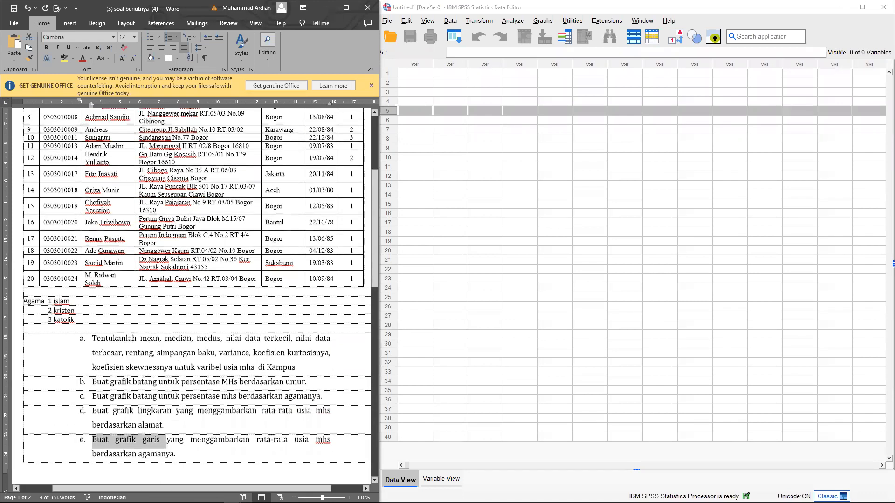
scroll(192, 367, "down", 1)
left_click_drag(197, 396, 254, 395)
scroll(256, 392, "up", 4)
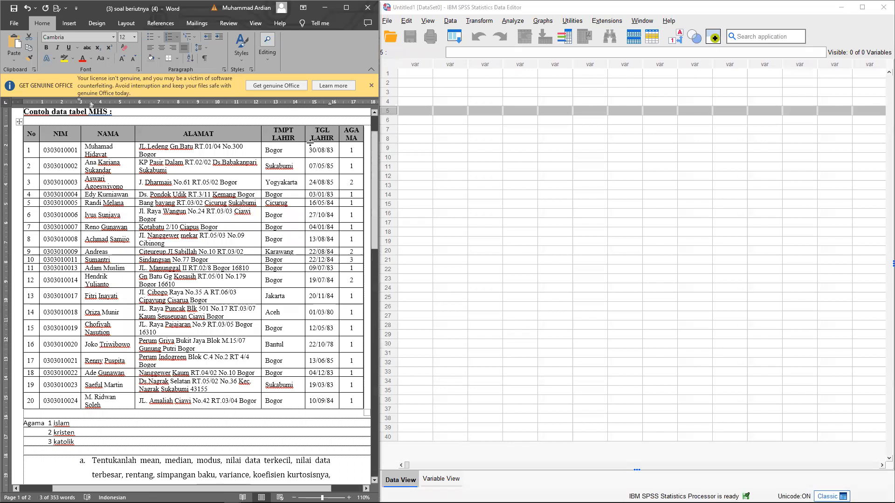
scroll(243, 435, "down", 1)
scroll(196, 399, "down", 4)
left_click_drag(198, 396, 266, 395)
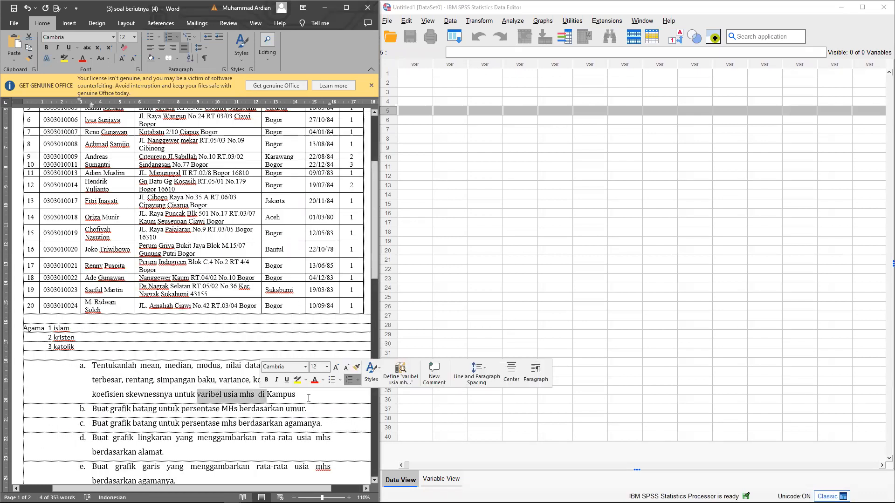
scroll(309, 397, "up", 1)
scroll(315, 398, "up", 3)
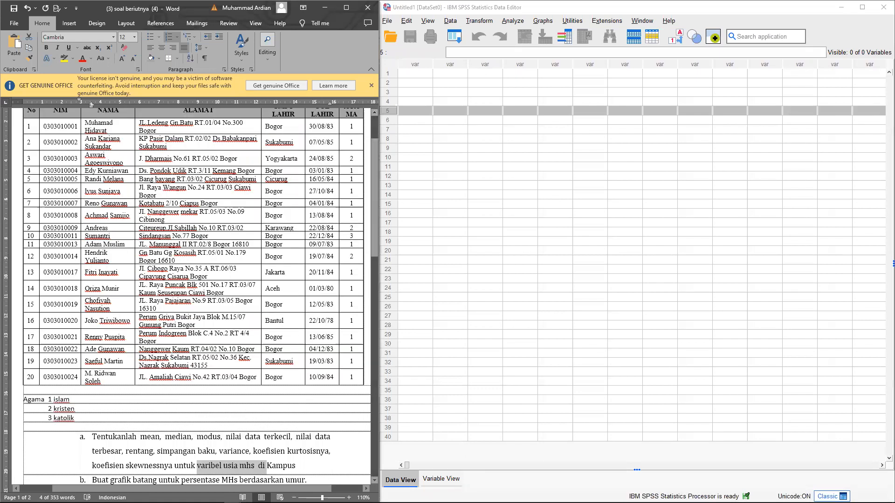
Step: Add a variable named NIM in the first row of the SPSS Variable View
left_click(441, 479)
left_click(416, 63)
scroll(303, 203, "up", 4)
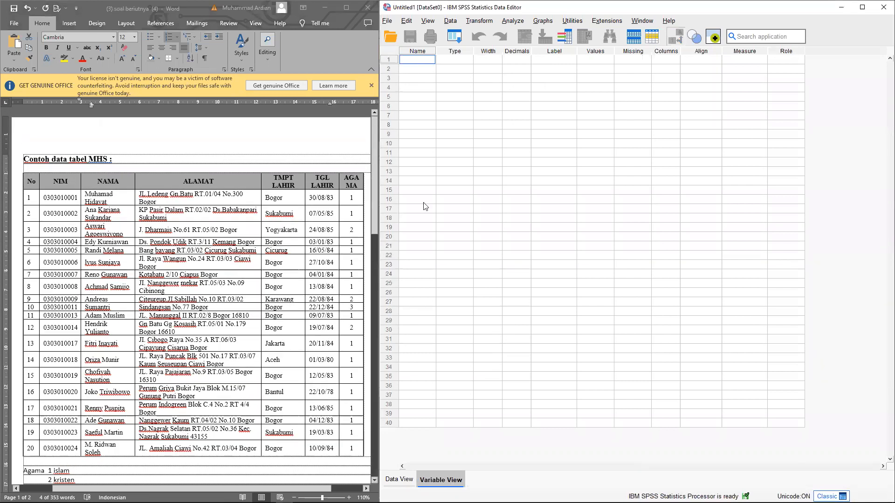
key("Tab")
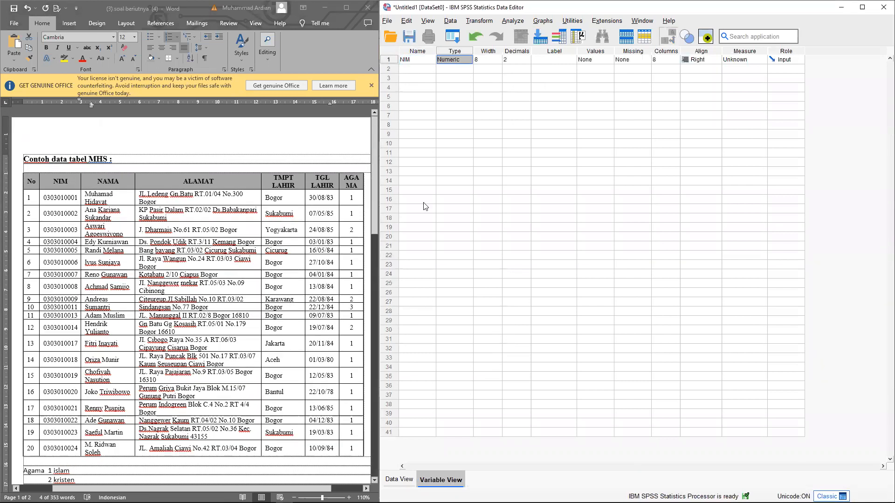
Step: Try String as the NIM variable's type, then return it to Numeric and confirm
left_click(460, 60)
left_click(468, 59)
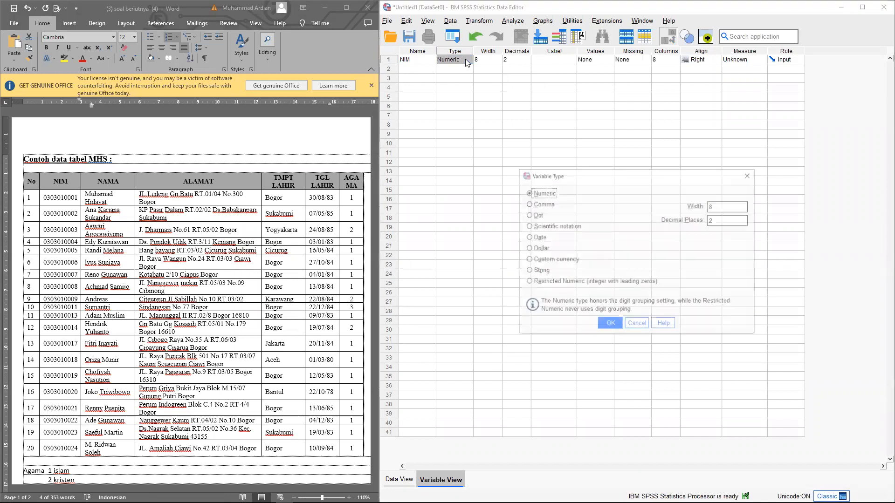
left_click(537, 271)
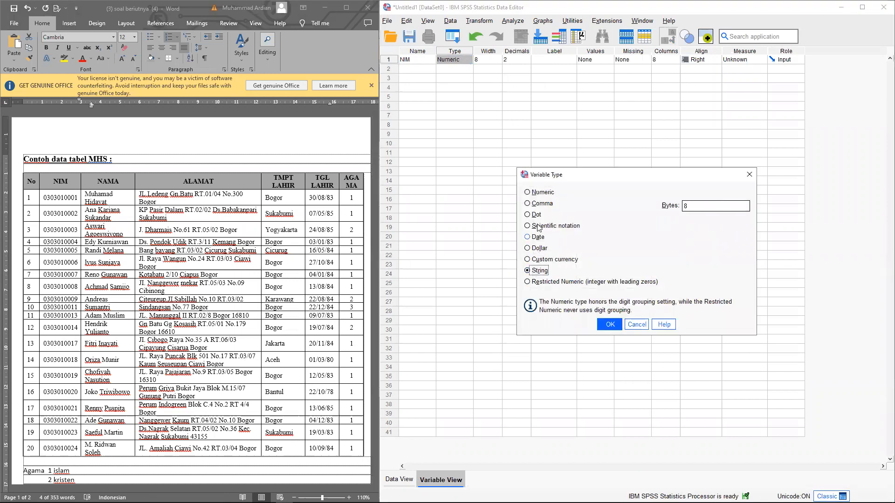
left_click(534, 194)
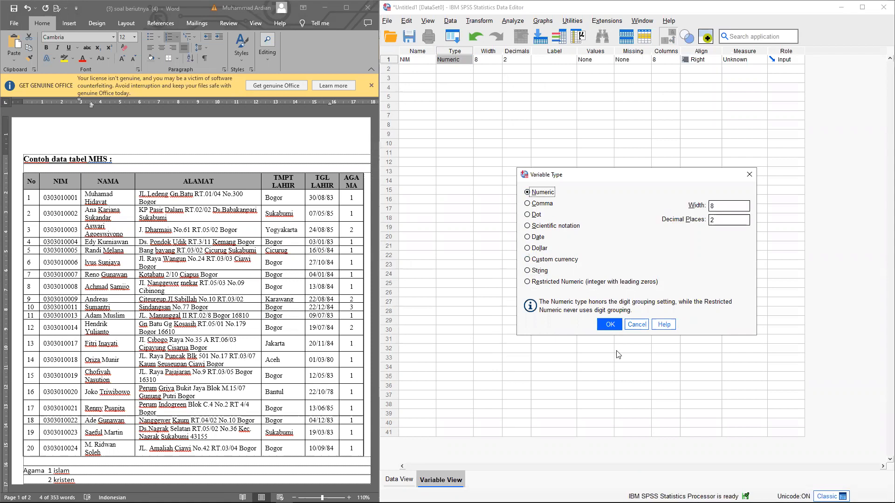
left_click(614, 326)
Step: Highlight the leading zero of the first NIM in Word, and enter 030 in the first NIM cell of the SPSS Data View
left_click(47, 198)
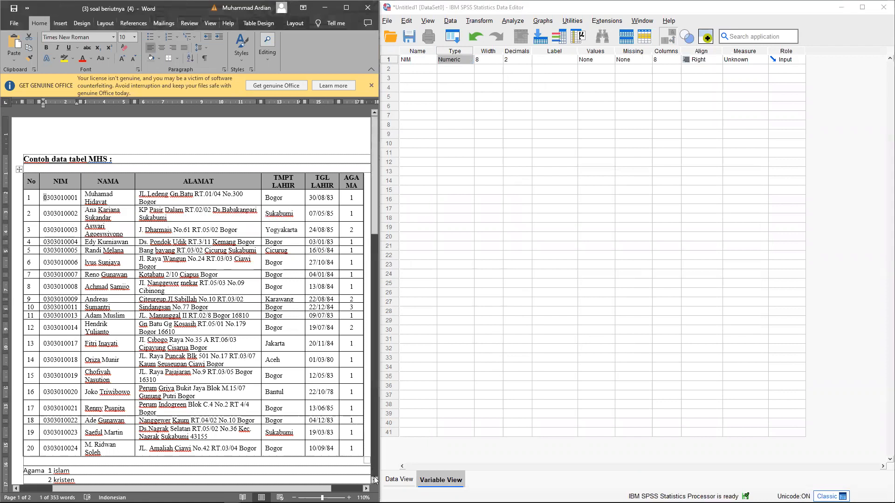
left_click(391, 486)
left_click(406, 75)
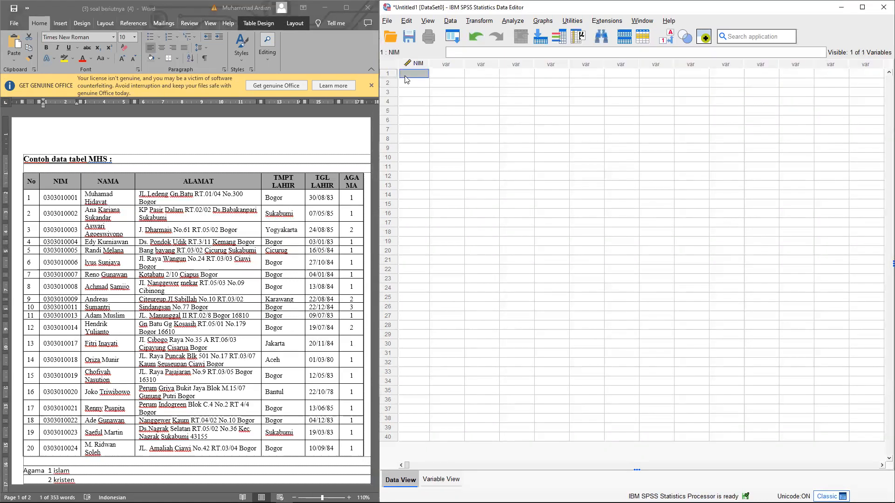
type("030")
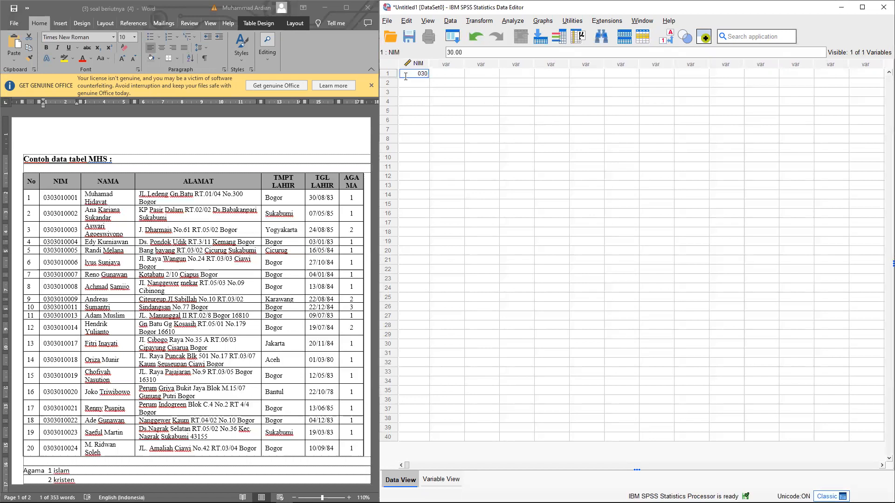
key("Return")
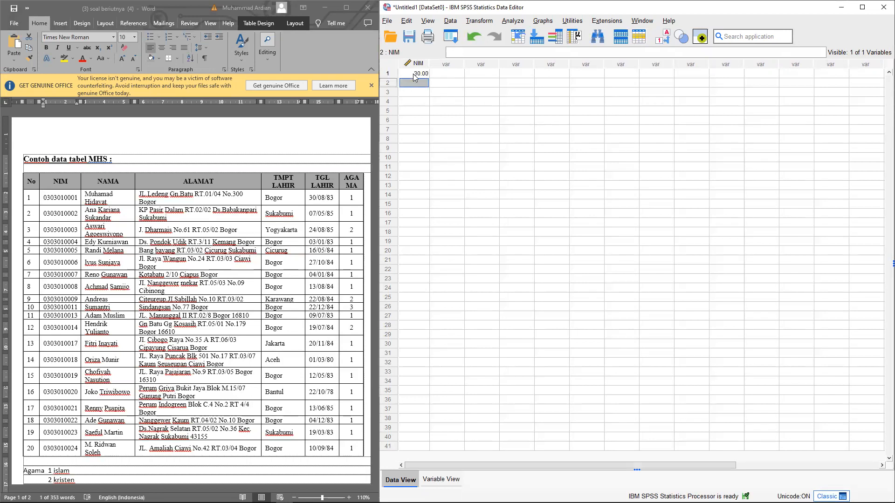
left_click(413, 74)
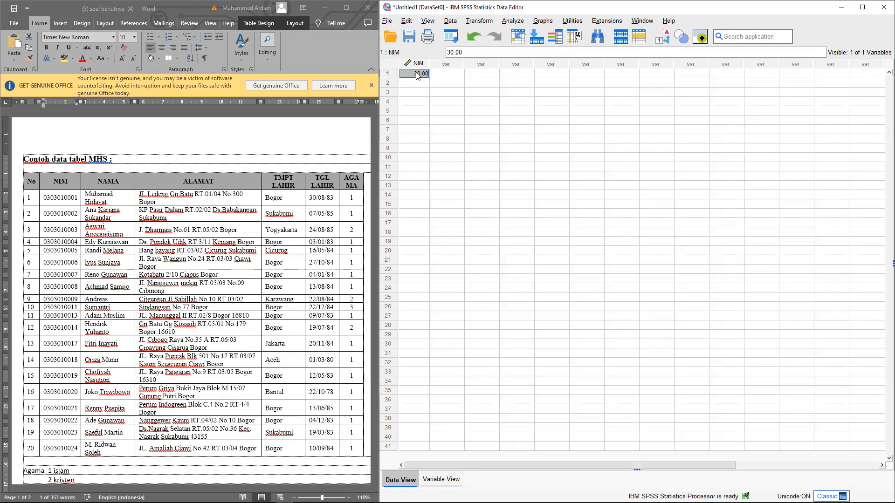
Step: Change the NIM variable's type to String in the Variable View
left_click(442, 483)
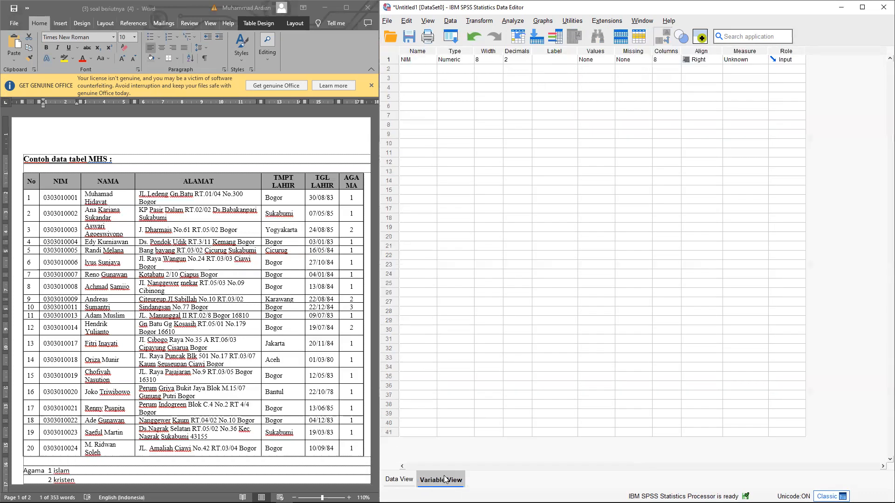
left_click(468, 62)
left_click(469, 60)
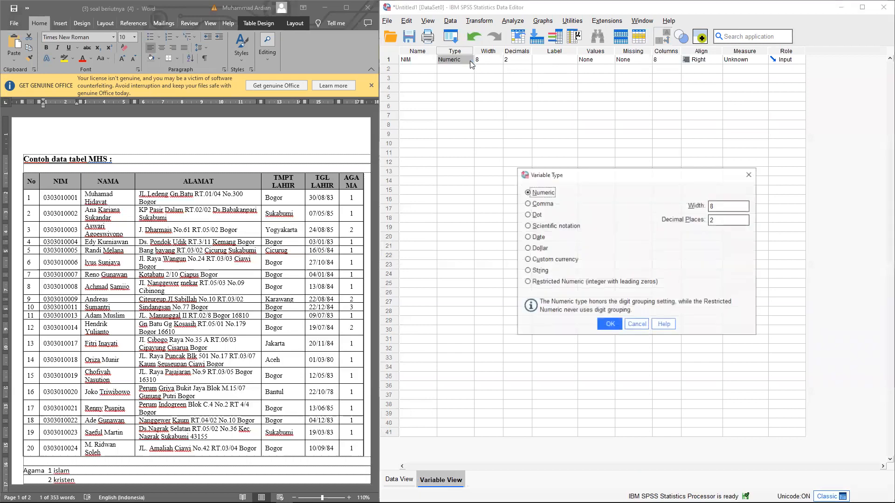
left_click(540, 272)
left_click(610, 325)
Step: Enter 030 in the first NIM cell of the Data View to test the leading zero
left_click(414, 481)
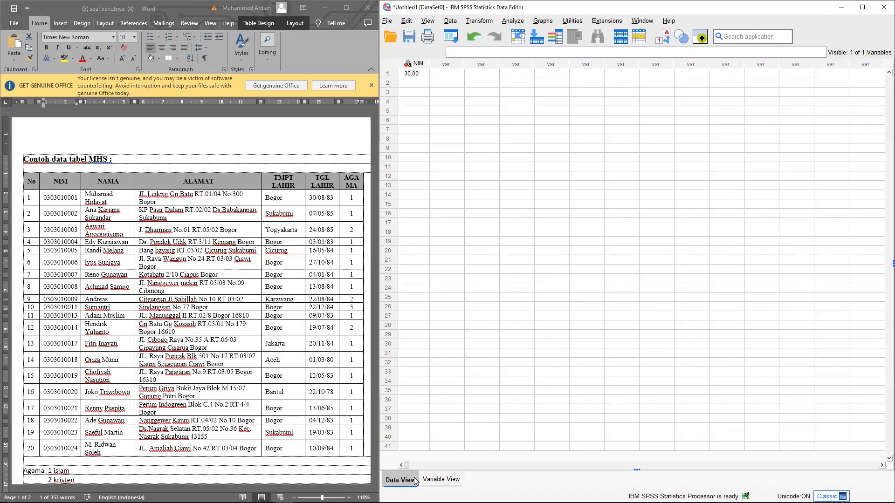
left_click(413, 76)
type("030")
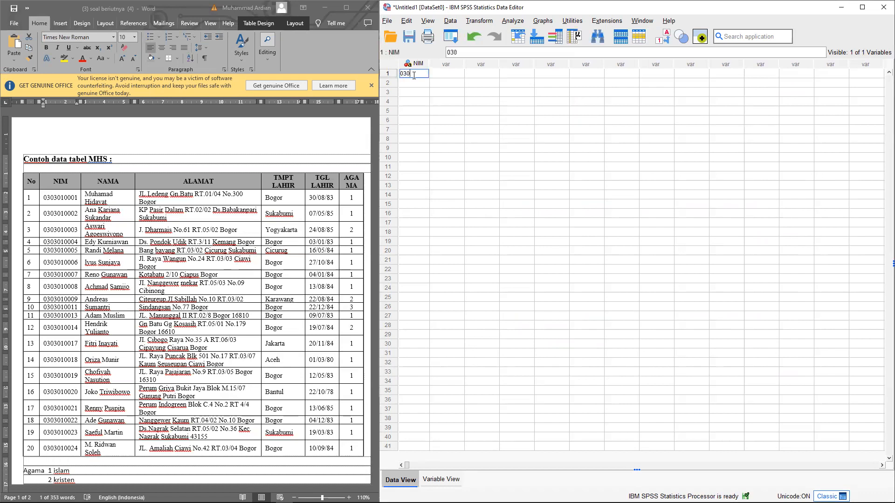
key("Return")
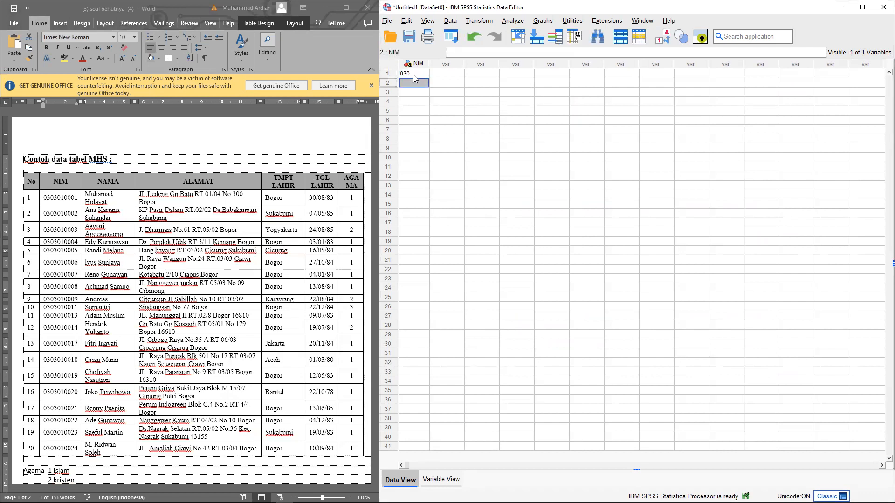
Step: Delete the test case in the first row of the Data View and dismiss the resulting message
left_click(413, 75)
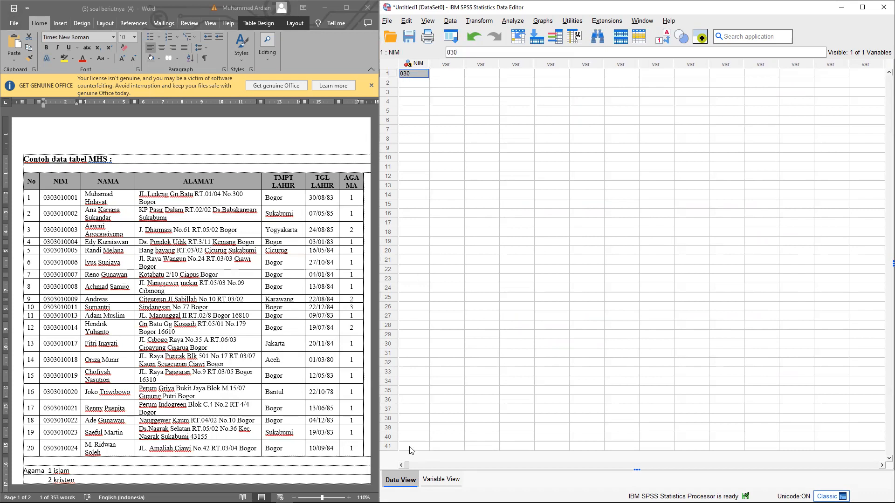
left_click(422, 483)
left_click(387, 480)
left_click(516, 204)
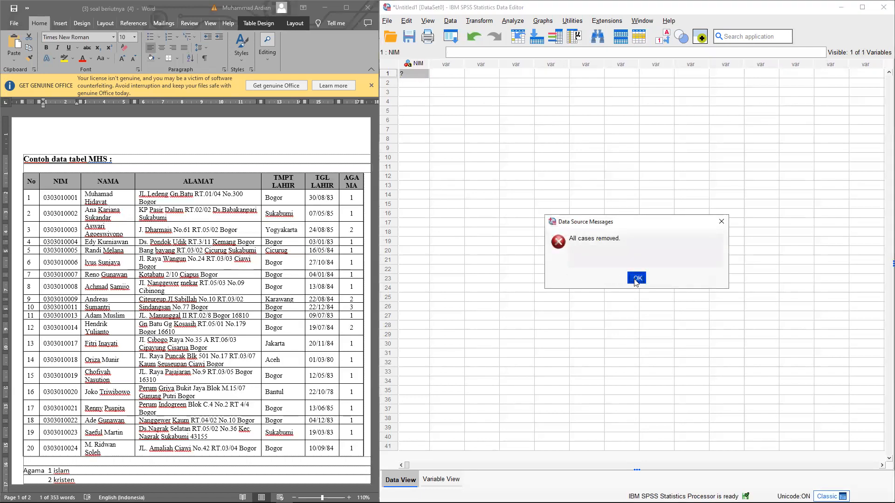
left_click(635, 279)
Step: Set the NIM variable's width to 12 in the Variable View
left_click(434, 477)
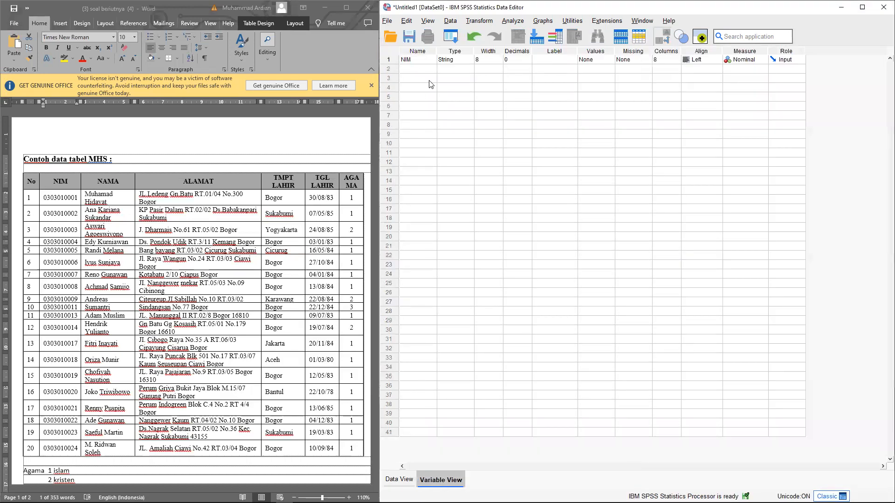
left_click(450, 60)
left_click(496, 60)
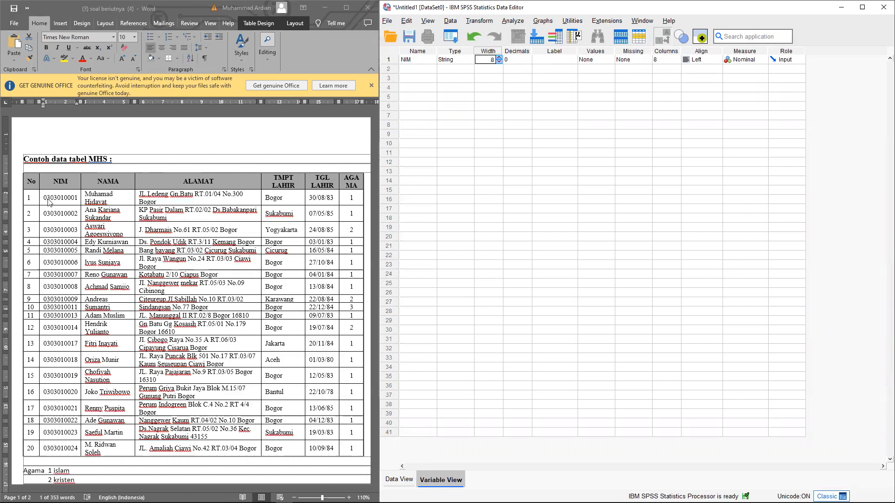
left_click(499, 58)
left_click(524, 61)
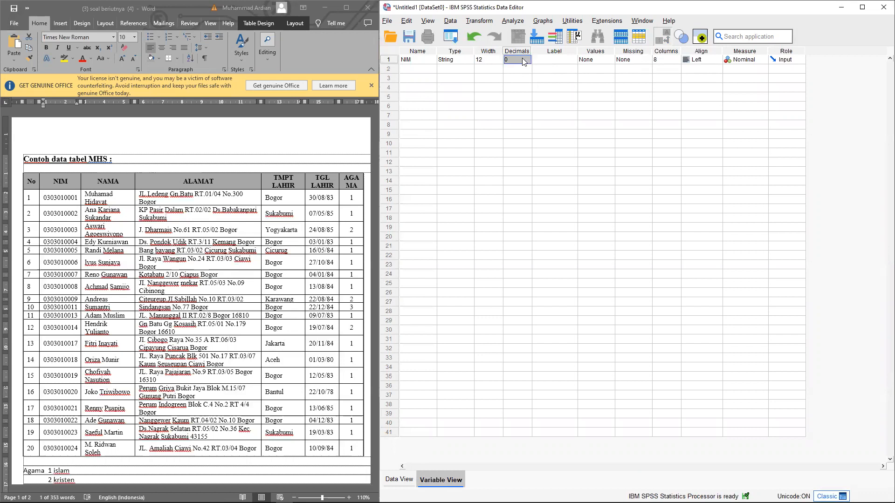
Step: Label the NIM variable "Nomor Induk Mahasiswa"
left_click(557, 52)
left_click(557, 59)
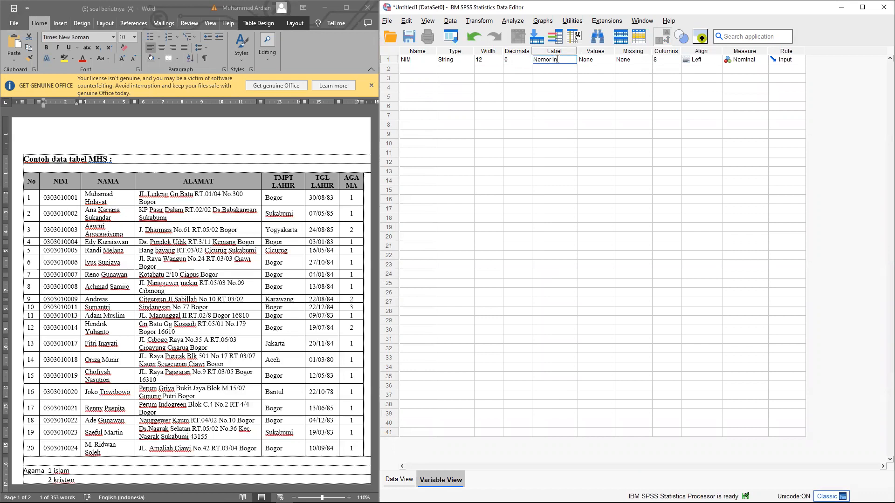
type("Nomor Induk Mahasiswa")
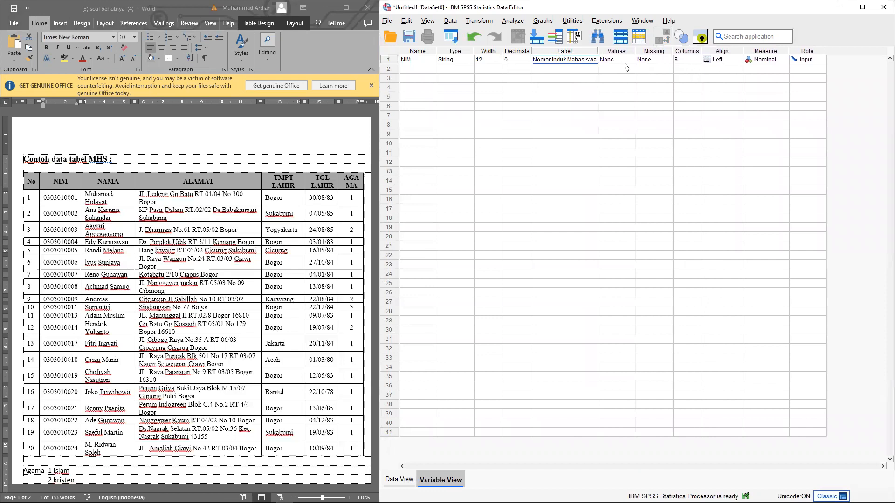
left_click(629, 62)
left_click(645, 64)
Step: Check the NIM column's display width in the Data View, and set the variable's alignment to Center
left_click(680, 59)
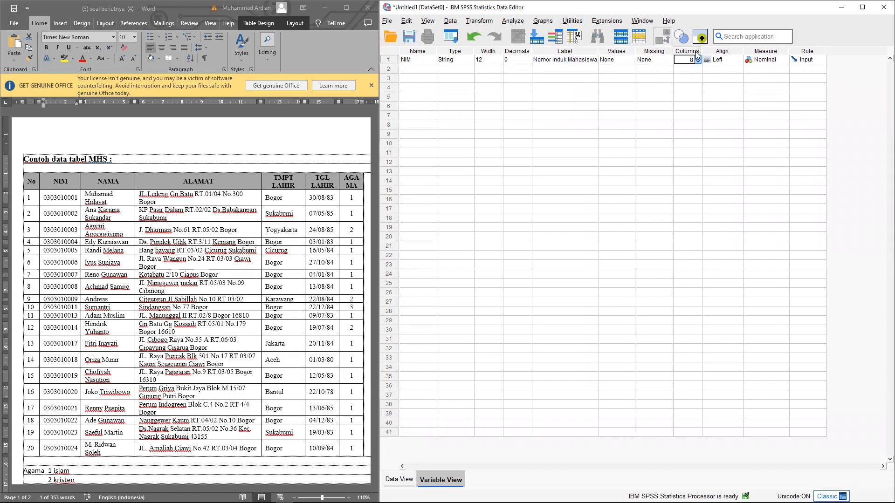
left_click(402, 480)
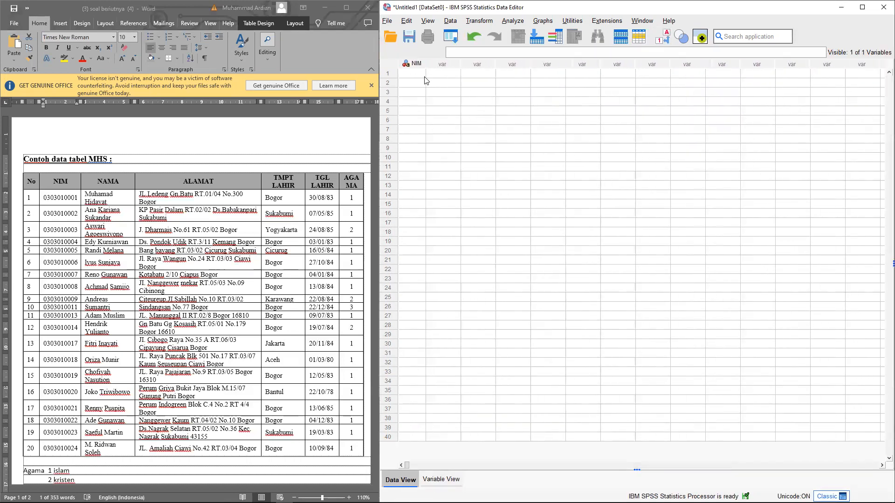
left_click(441, 479)
left_click(697, 64)
left_click(724, 52)
left_click(714, 62)
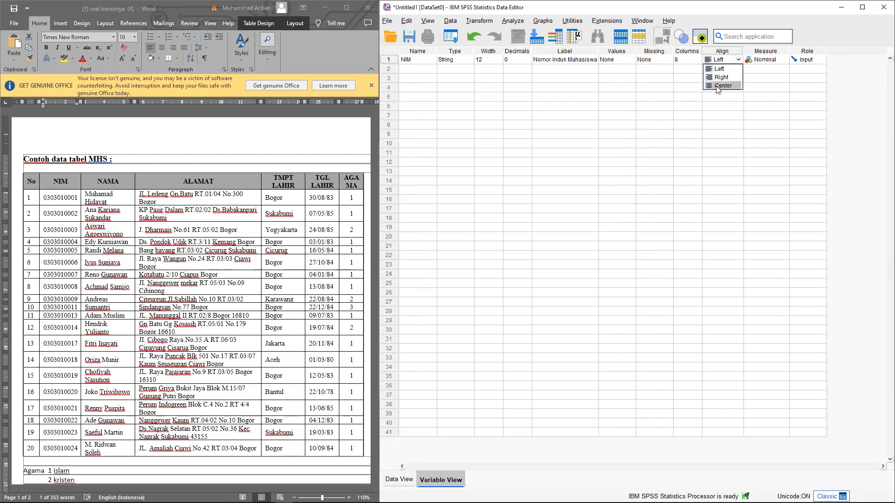
left_click(722, 86)
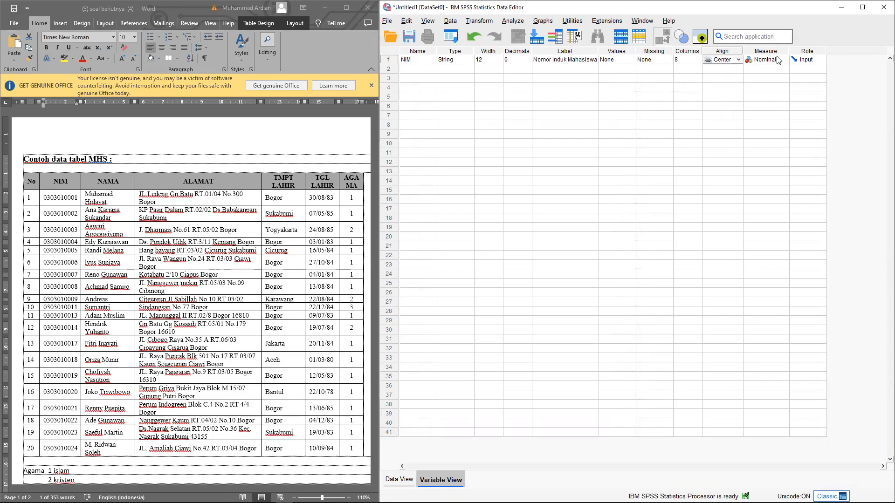
left_click(772, 58)
Step: Add a variable named Nama in the second row and set its type to String
left_click(411, 70)
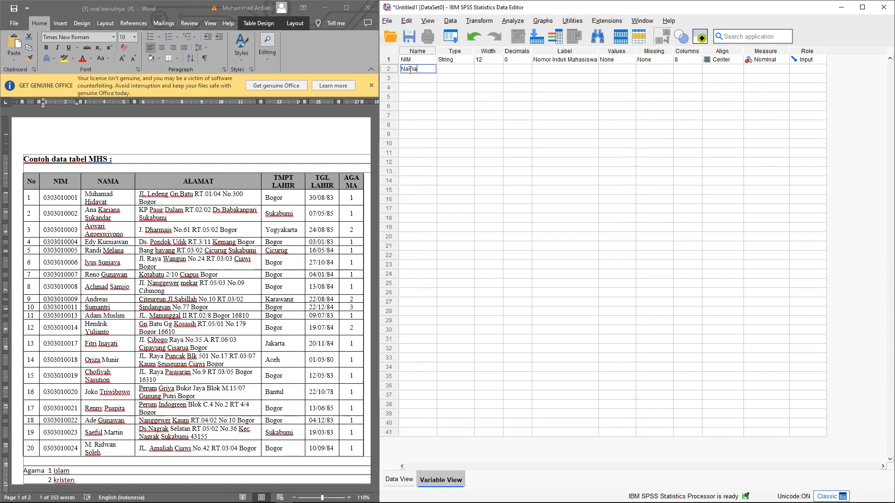
left_click(450, 70)
left_click(470, 69)
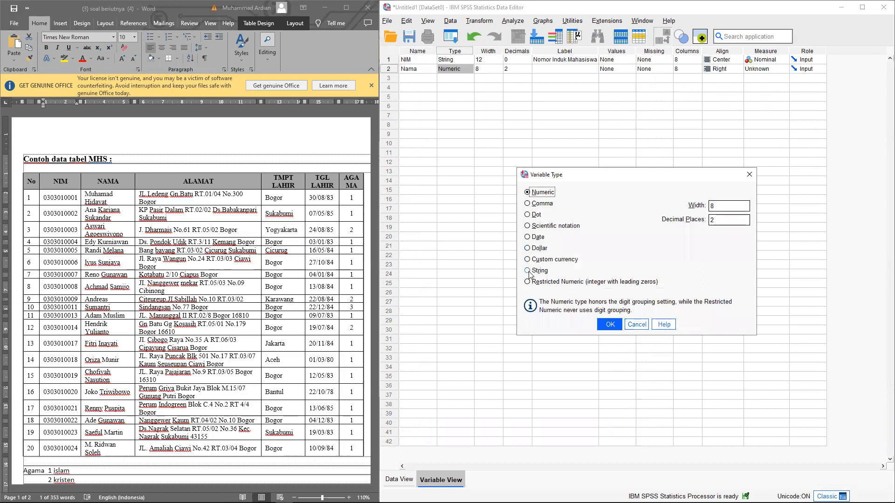
left_click(544, 272)
left_click(606, 322)
Step: Set the Nama variable's width to 25 and label it "Nama Mahasiswa"
left_click(492, 69)
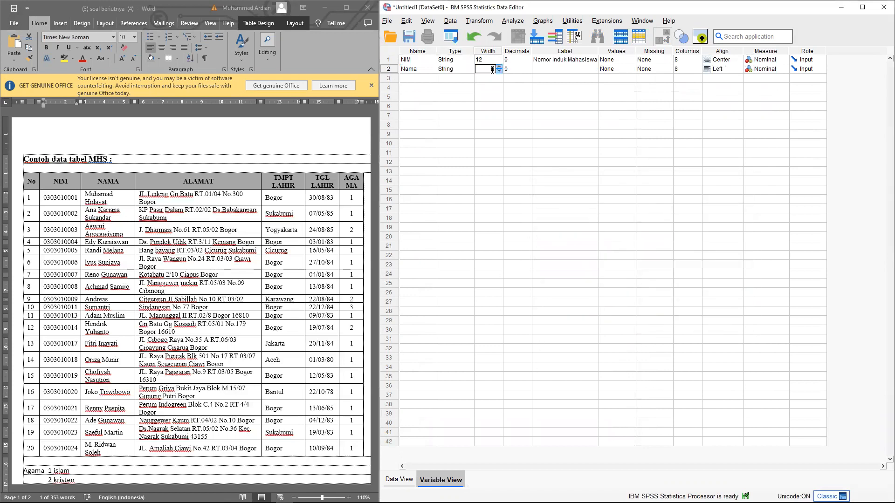
left_click_drag(493, 69, 499, 69)
left_click(529, 69)
left_click(557, 70)
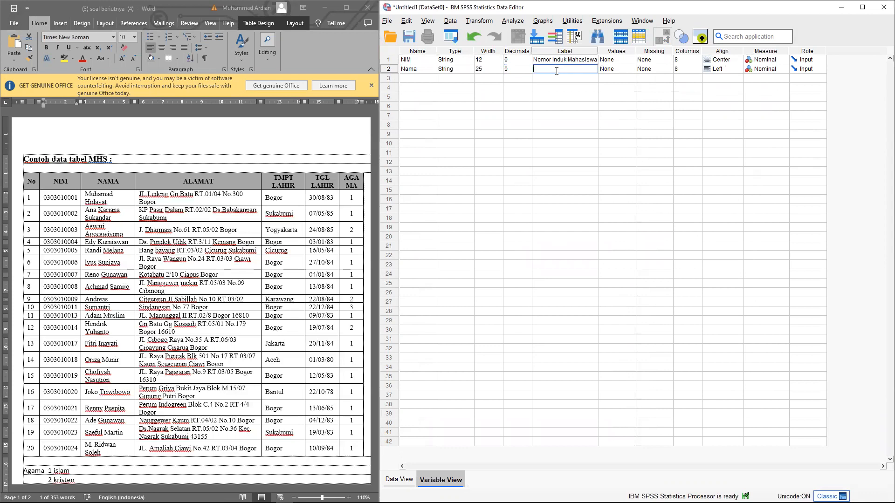
type("Nama Mahasiswa")
Step: Review the Nama variable's value, missing, column, alignment and measure settings against the student names in the Word table
left_click(615, 69)
left_click(641, 70)
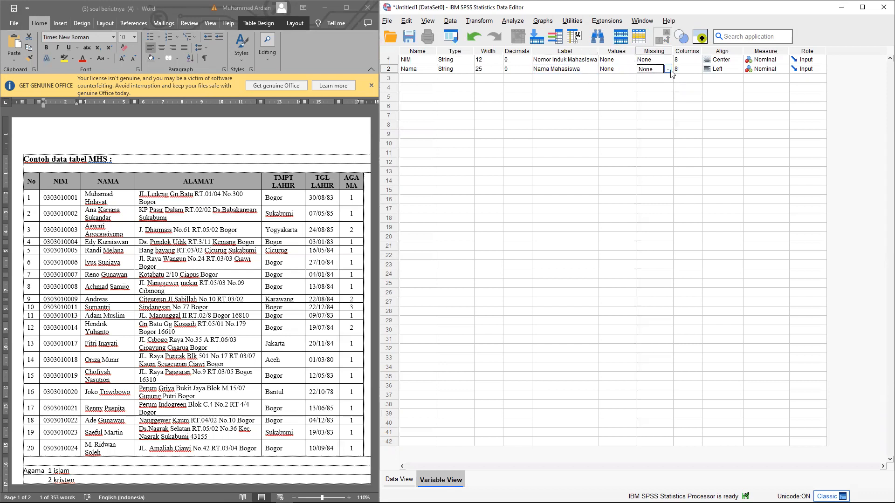
left_click(696, 70)
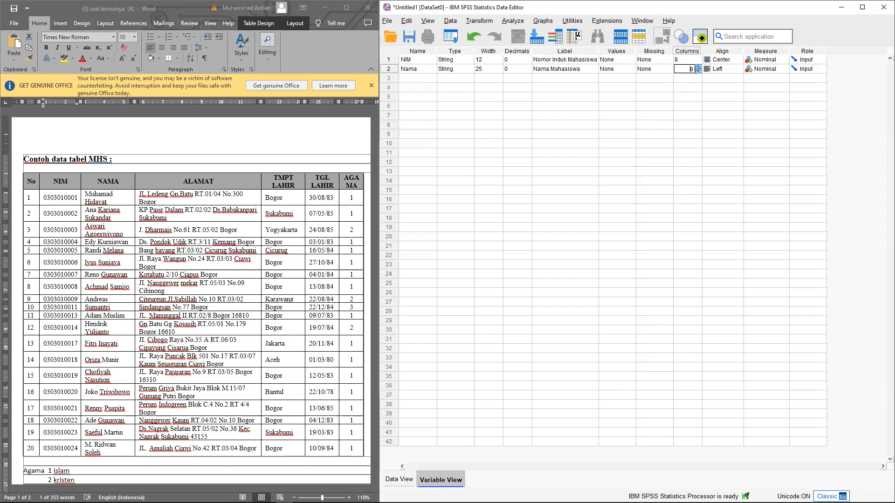
left_click(720, 68)
left_click(109, 201)
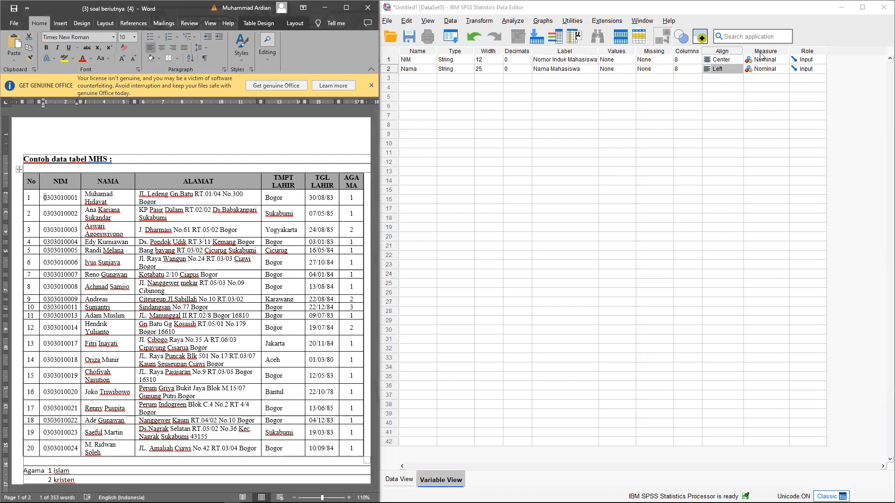
left_click(764, 69)
left_click(762, 70)
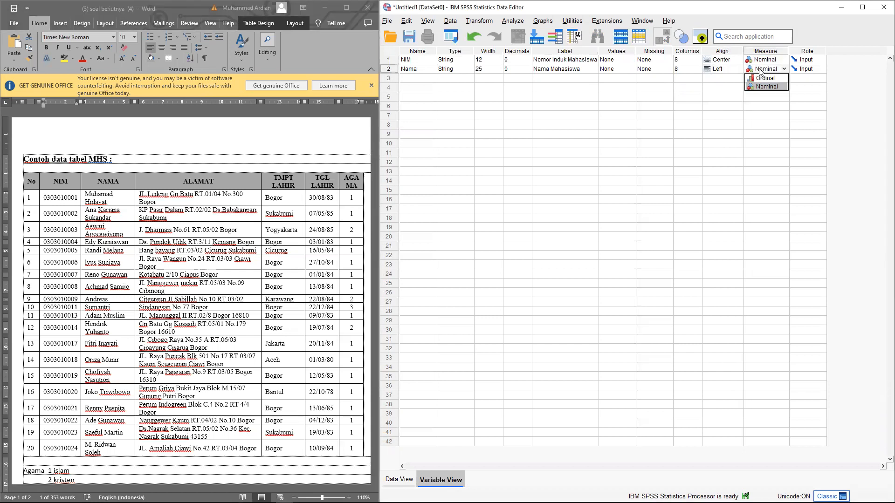
Step: Add a variable named Alamat in the third row and set its type to String
left_click(419, 78)
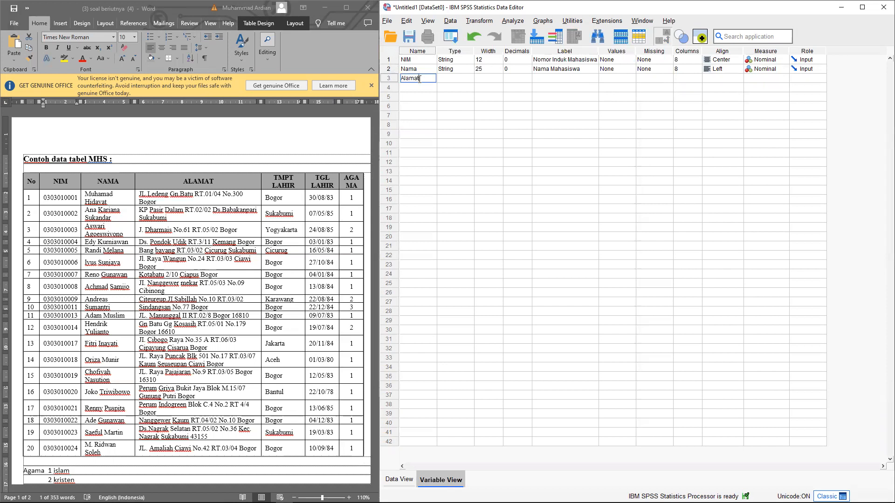
left_click(449, 80)
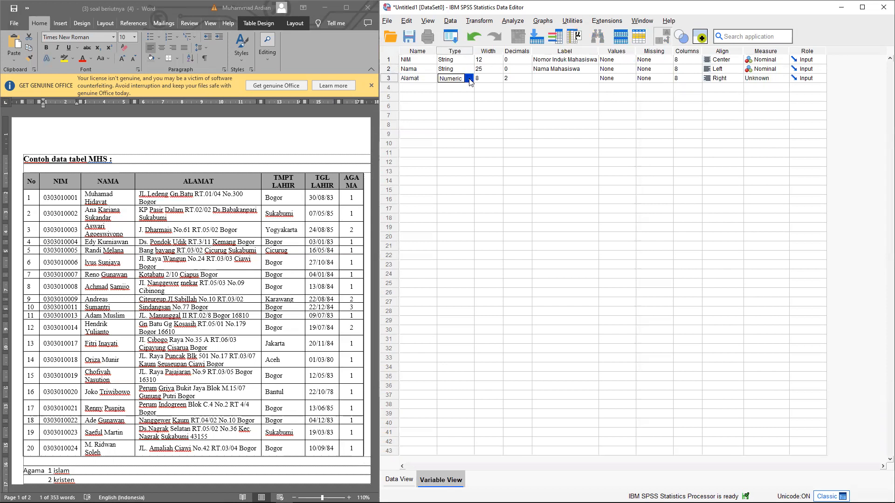
left_click(469, 78)
left_click(539, 271)
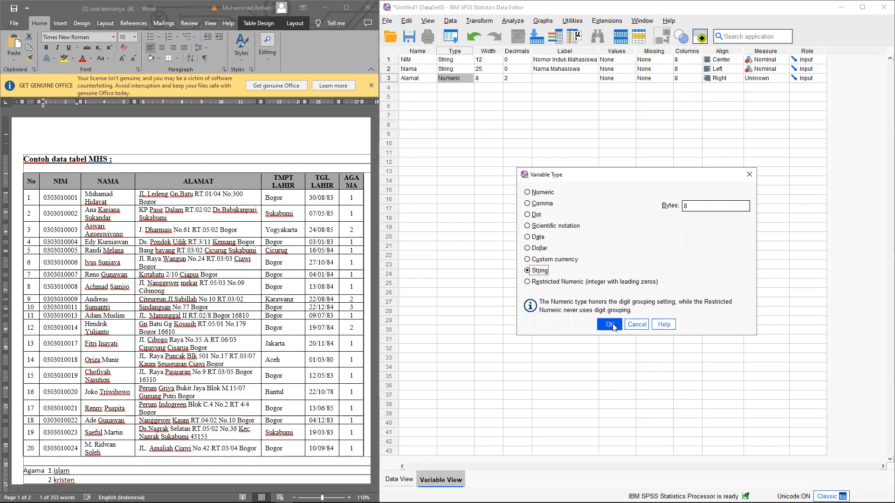
left_click(610, 325)
Step: Set the Alamat variable's width to 50, highlighting the two-line address in row 19 of the Word table for comparison
left_click(498, 79)
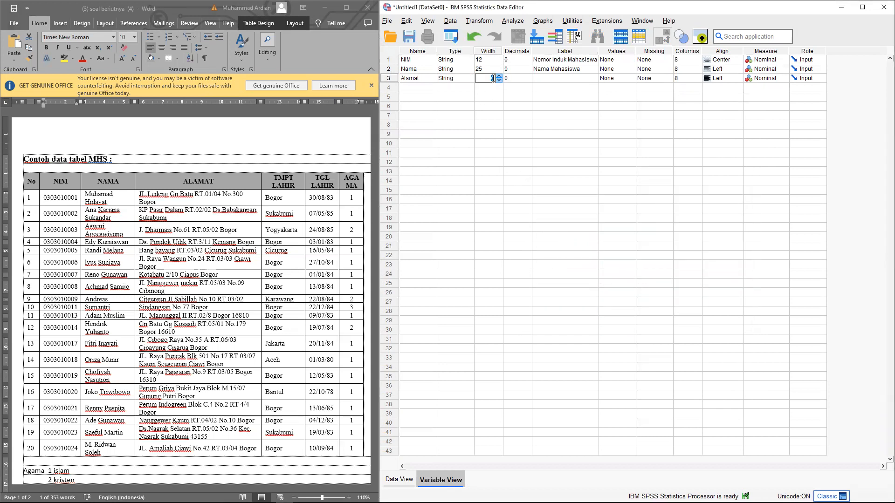
left_click_drag(214, 437, 154, 429)
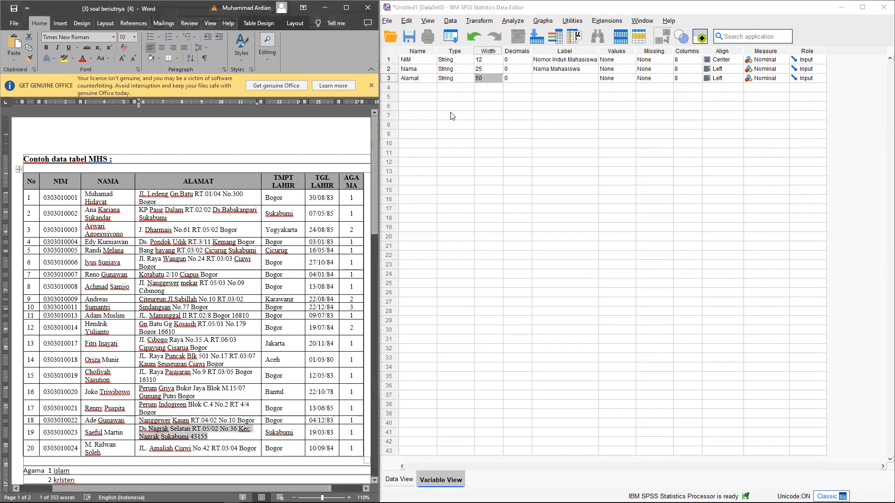
left_click(516, 78)
Step: Label the third variable "Alamat" and choose Left as its alignment
left_click(555, 80)
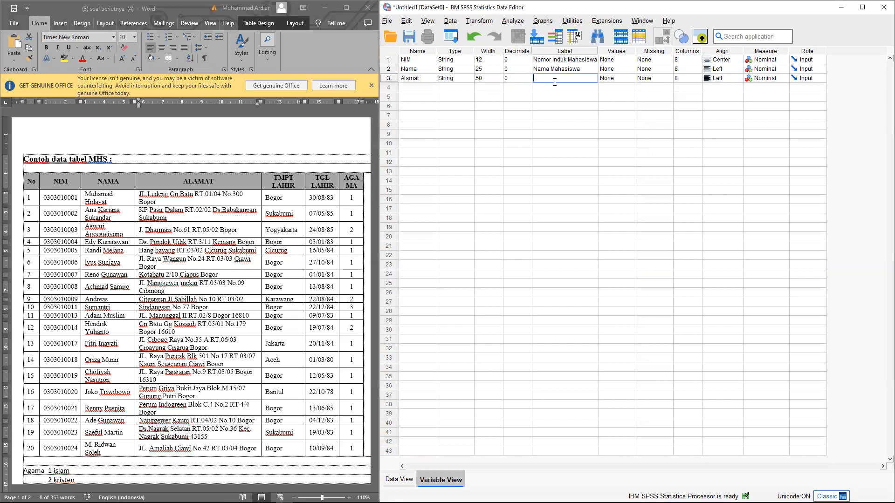
type("Alamat")
left_click(616, 80)
left_click(648, 79)
left_click(694, 79)
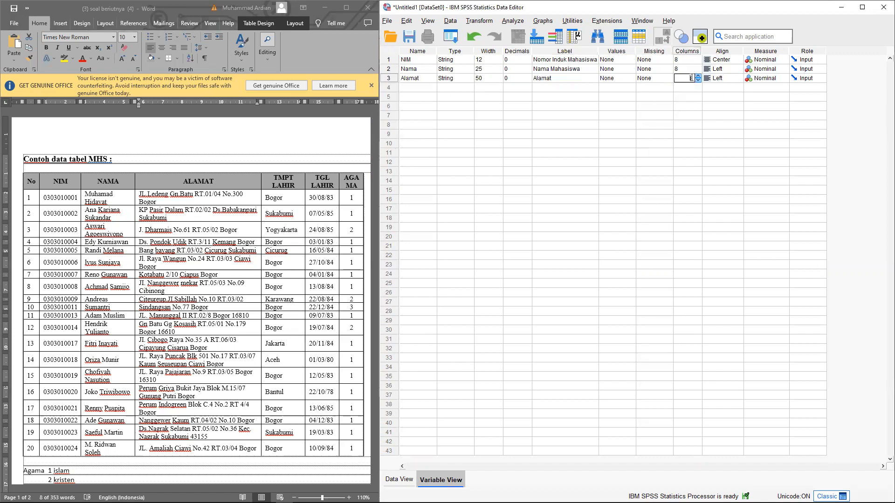
left_click(716, 79)
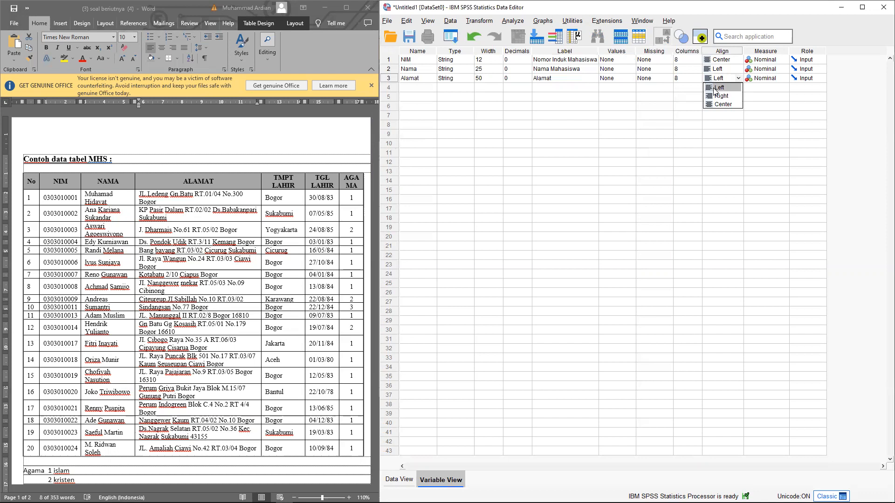
left_click(716, 88)
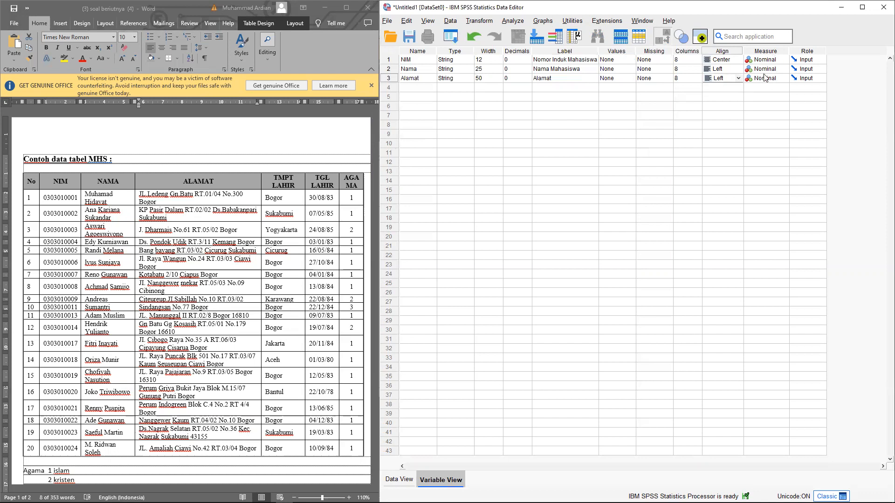
Step: Add a variable named TL in the fourth row and set its type to String
left_click(415, 88)
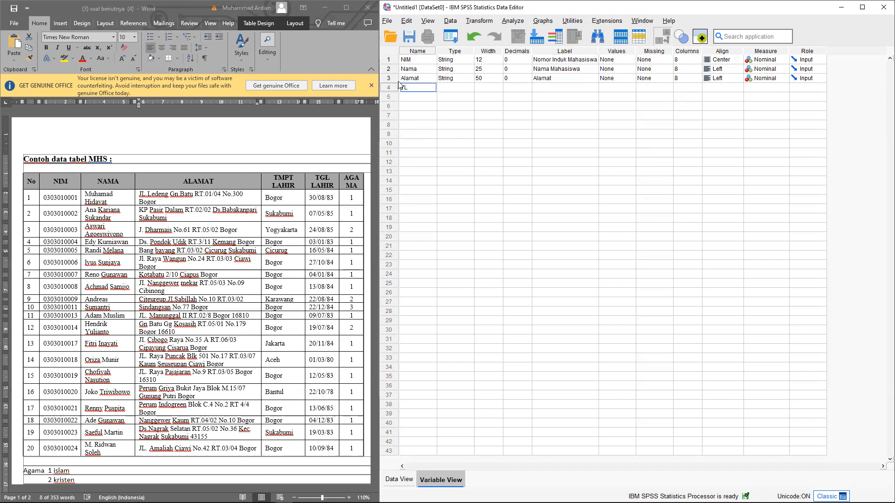
left_click(451, 88)
left_click(469, 87)
left_click(537, 271)
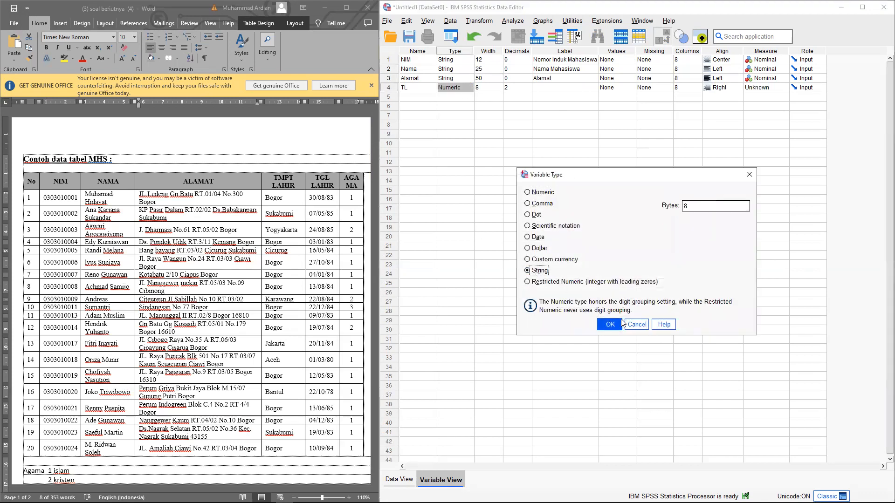
left_click(610, 325)
Step: Set the TL variable's width to 12 and label it "Tanggal Lahir"
left_click(489, 87)
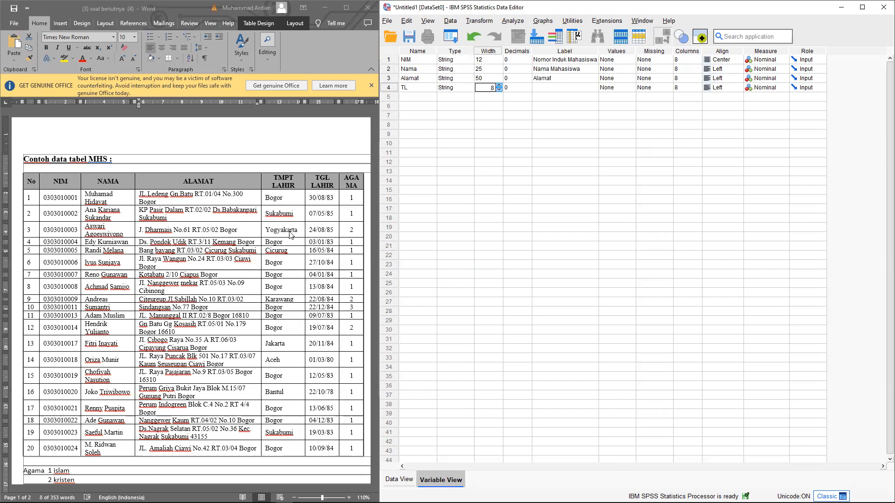
left_click(499, 85)
left_click(500, 86)
left_click(500, 85)
left_click(546, 87)
type("T")
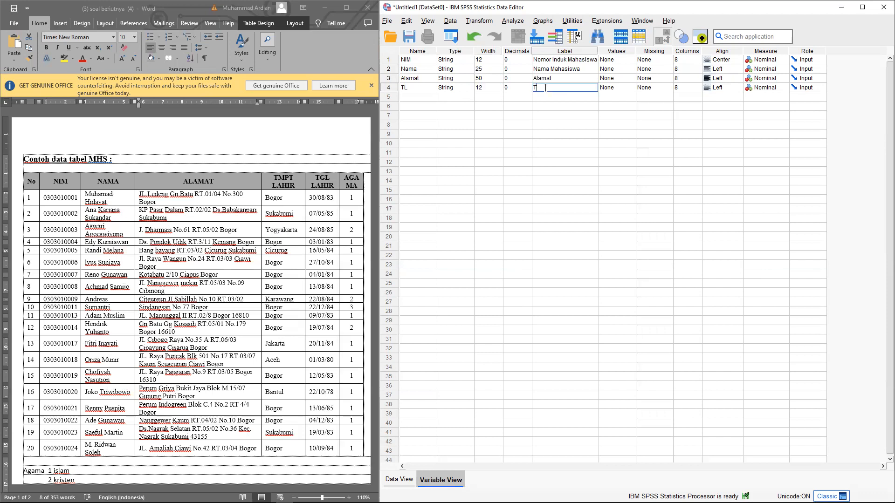
type("anggal Lahir")
Step: Choose Left as the TL variable's alignment, checking its values, missing, columns and measure settings
left_click(618, 88)
left_click(661, 88)
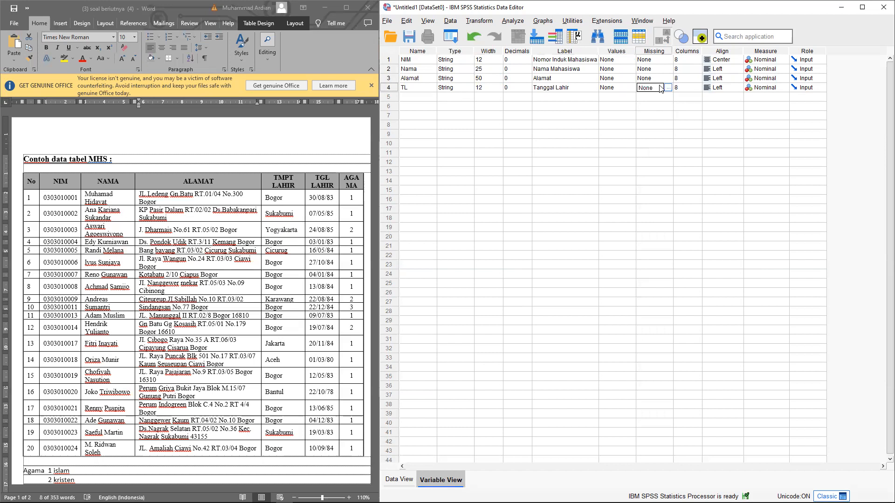
left_click(685, 92)
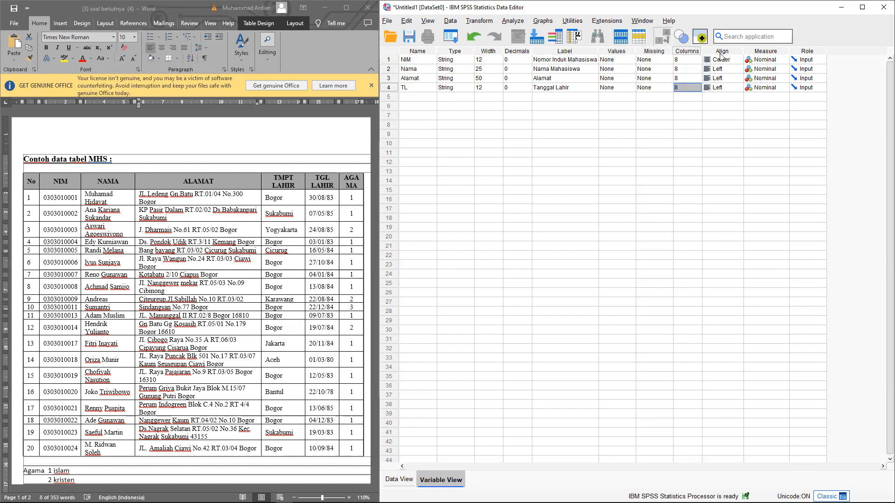
left_click(720, 88)
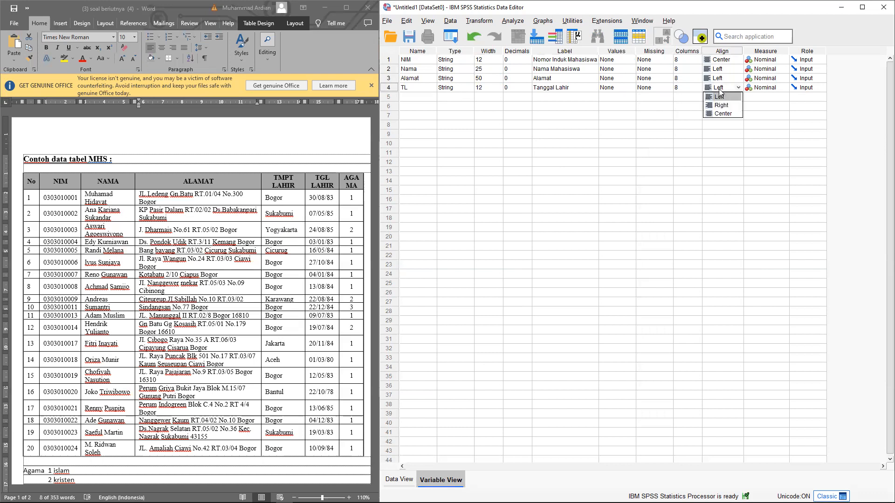
left_click(730, 97)
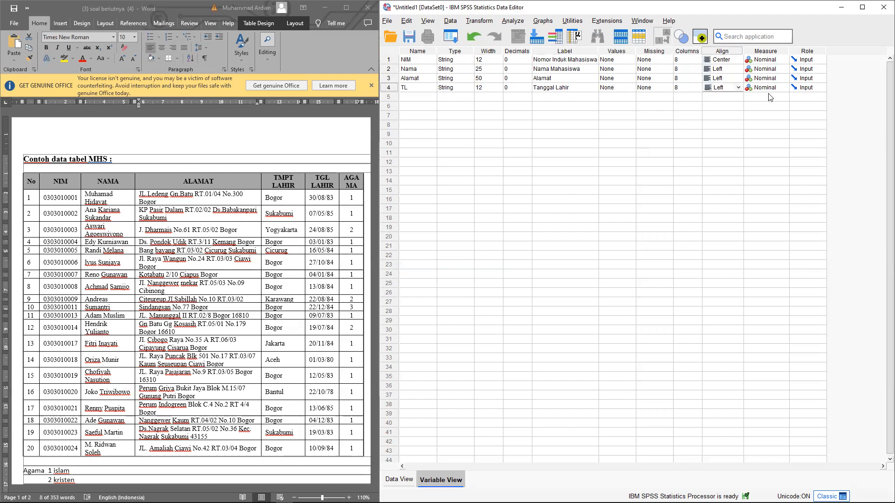
left_click(775, 88)
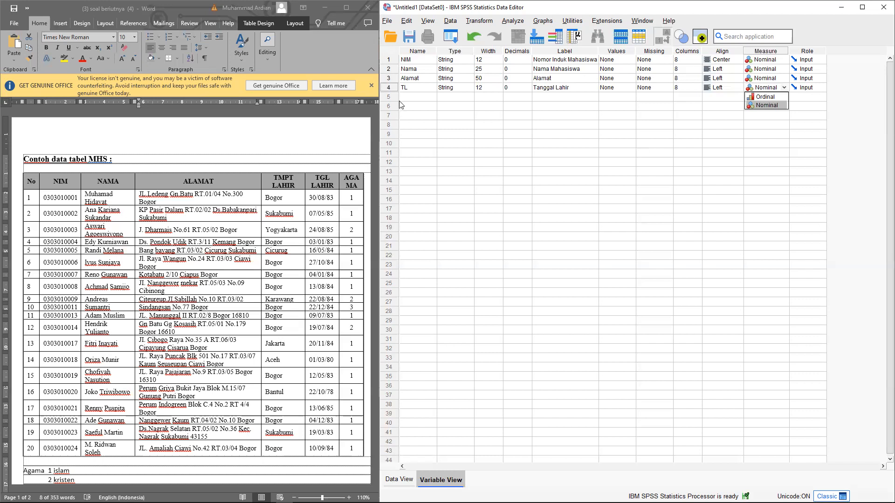
Step: Read the assignment questions below the student table in Word to see which variable they need, highlighting the relevant words
left_click(402, 98)
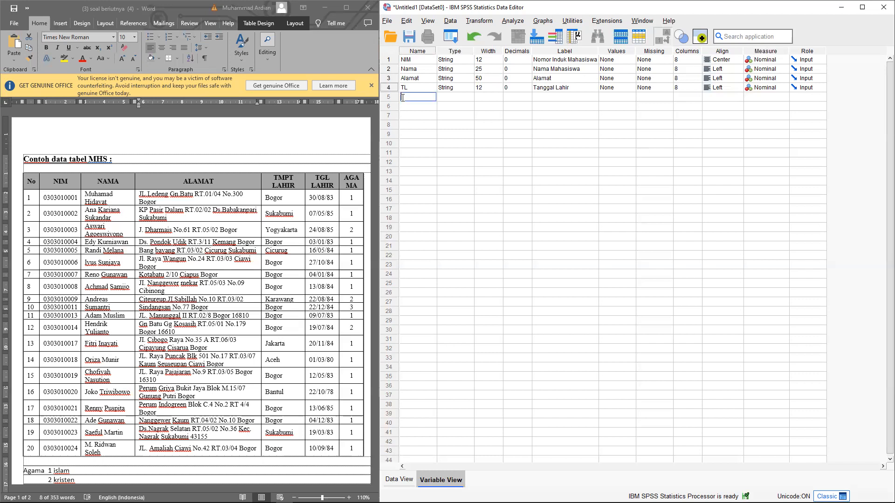
left_click(316, 183)
scroll(196, 377, "down", 5)
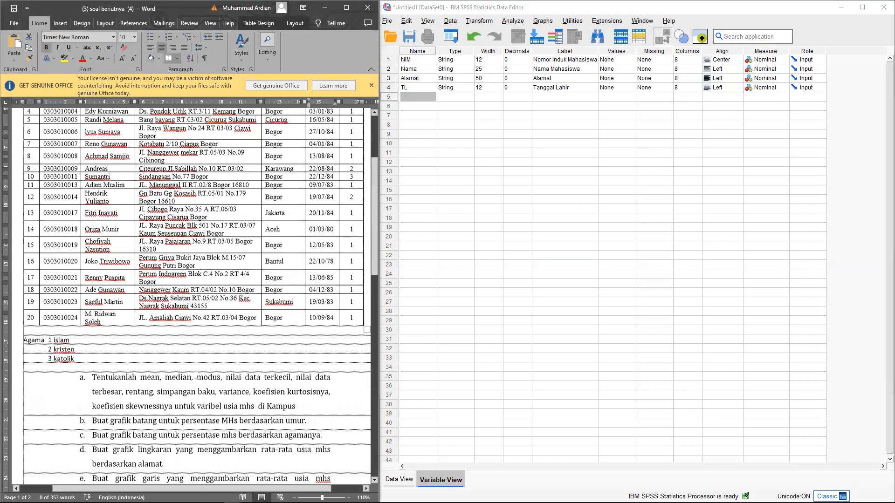
scroll(195, 377, "down", 1)
scroll(190, 381, "up", 5)
scroll(190, 381, "up", 1)
scroll(200, 364, "down", 1)
scroll(214, 343, "down", 6)
left_click_drag(228, 346, 254, 347)
scroll(219, 303, "up", 8)
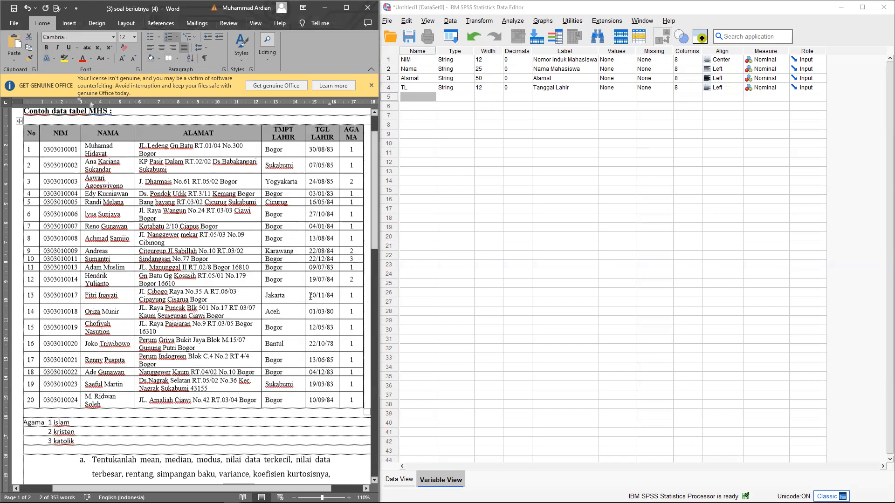
Step: Add a variable named Usia in the fifth row of SPSS, keeping it Numeric with width 3 and 0 decimals
left_click(421, 97)
type("Usia")
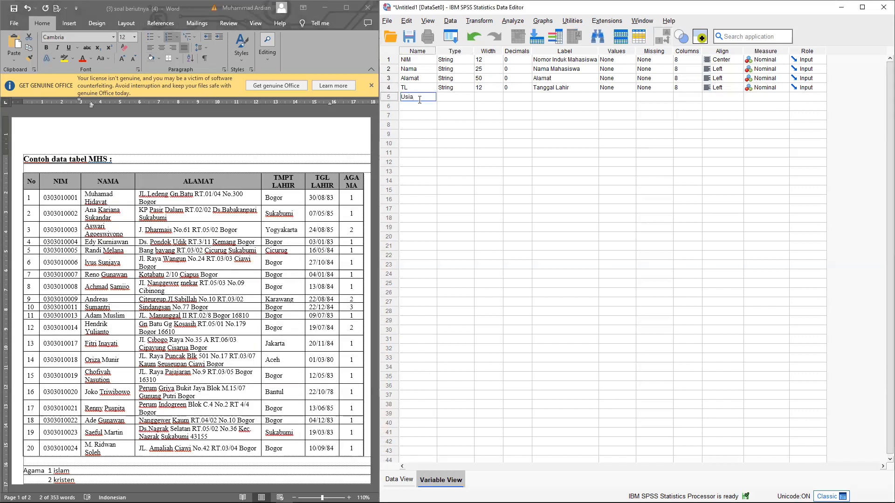
left_click(456, 101)
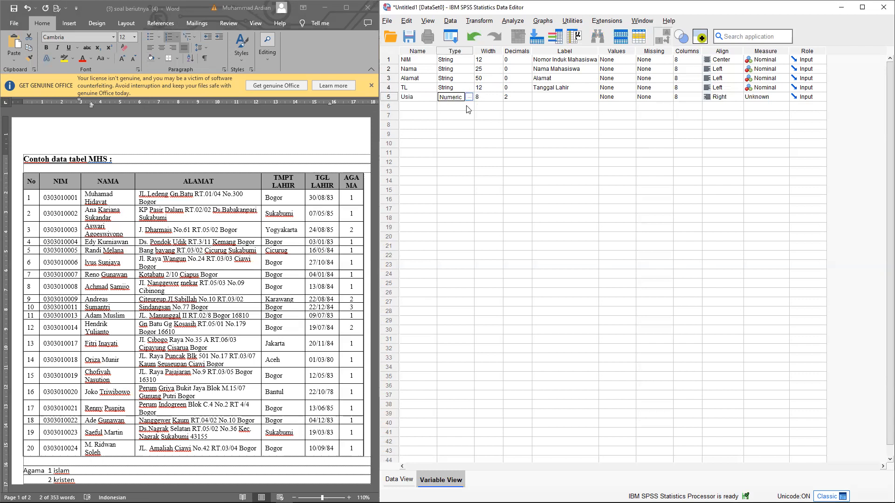
left_click(489, 98)
left_click(510, 98)
left_click(527, 99)
left_click(527, 99)
Step: Label the fifth variable "Usia Mahasiswa" and check its values, missing and columns settings
left_click(545, 94)
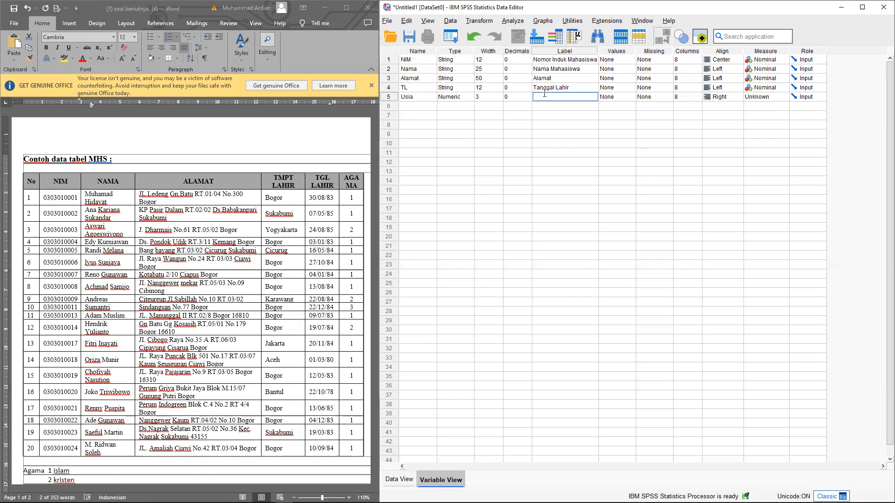
type("Usia Mahasiswa")
left_click(620, 97)
left_click(657, 98)
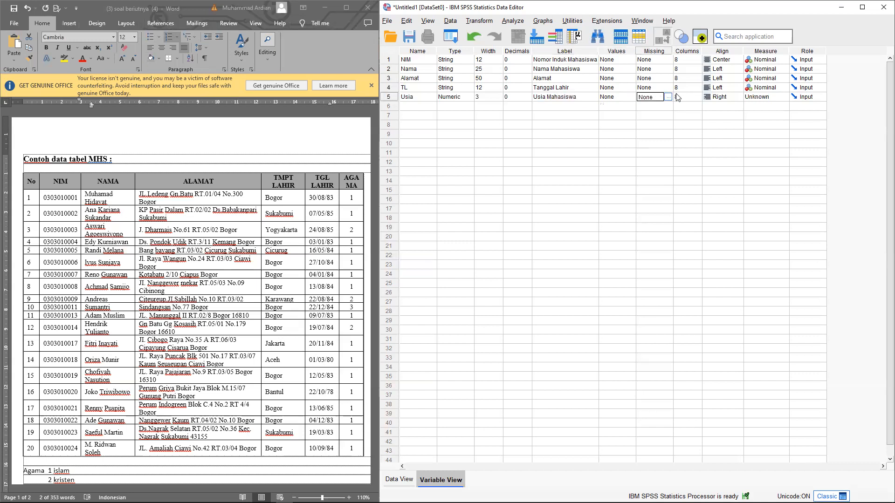
left_click(694, 96)
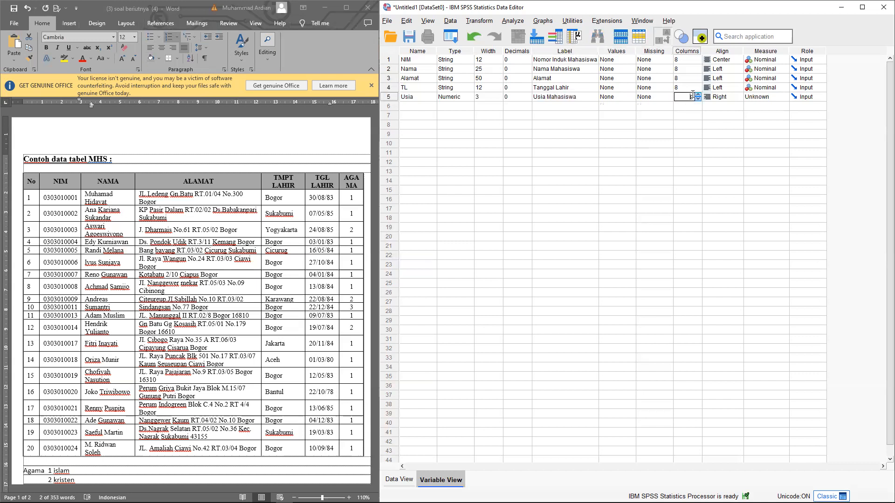
Step: Set the Usia variable's alignment to Center and its measure to Scale
left_click(717, 99)
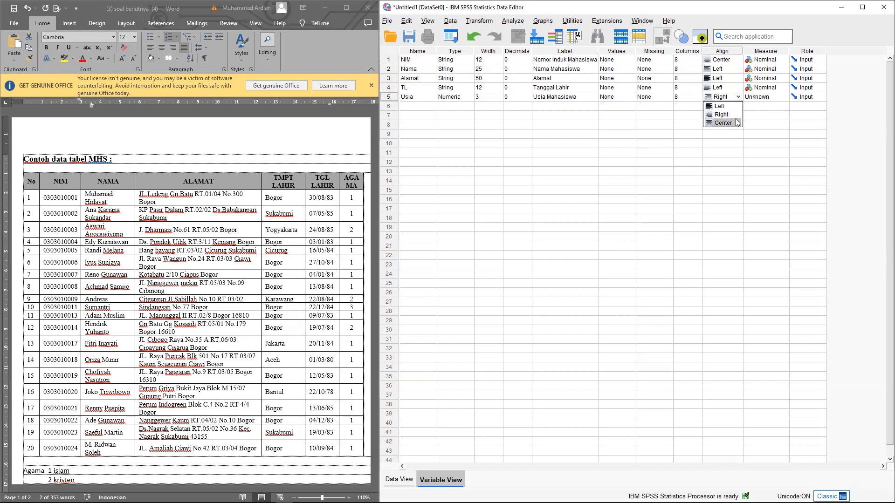
left_click(735, 123)
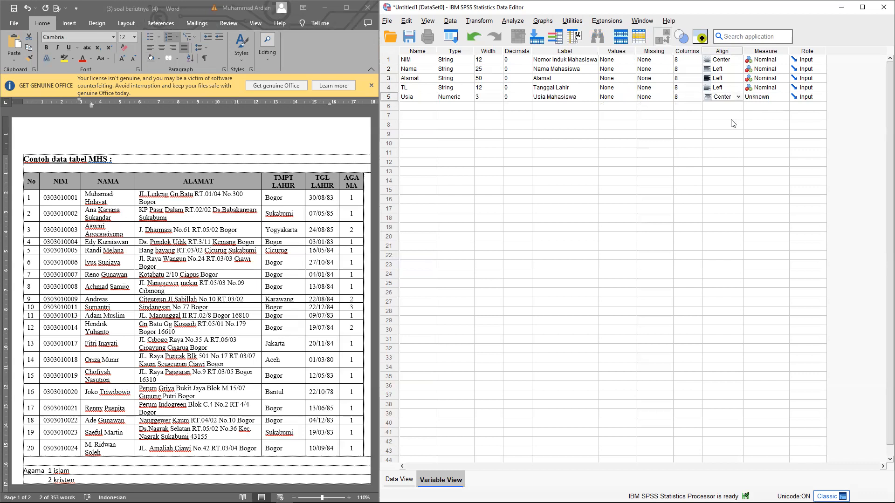
left_click(764, 99)
left_click(763, 106)
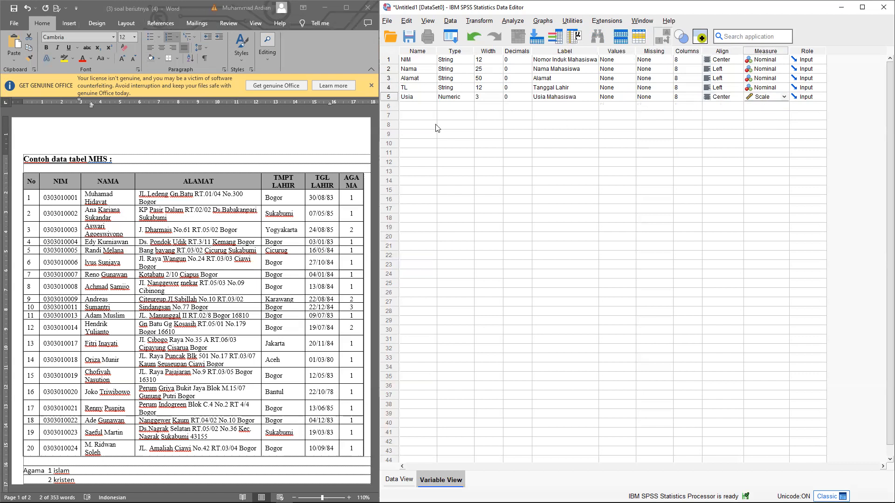
Step: Examine the birth years in the Word table's TGL LAHIR column, highlighting the first student's year, for the Usia values
left_click(426, 106)
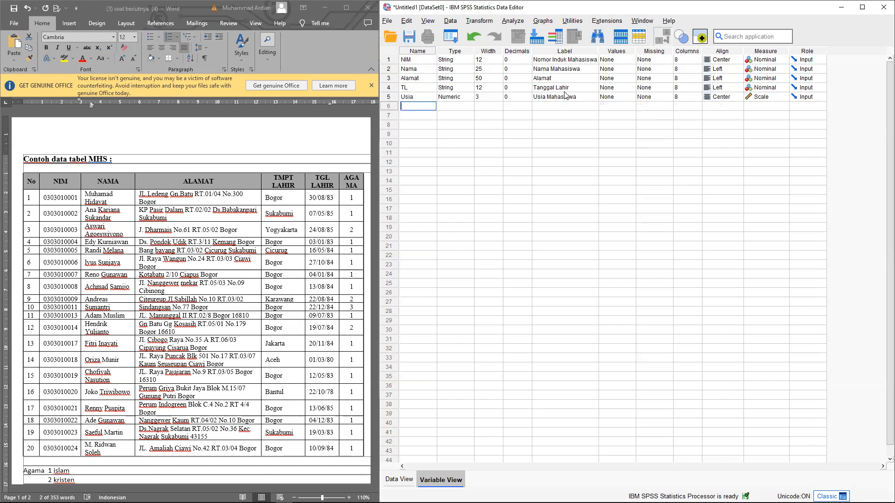
left_click(320, 205)
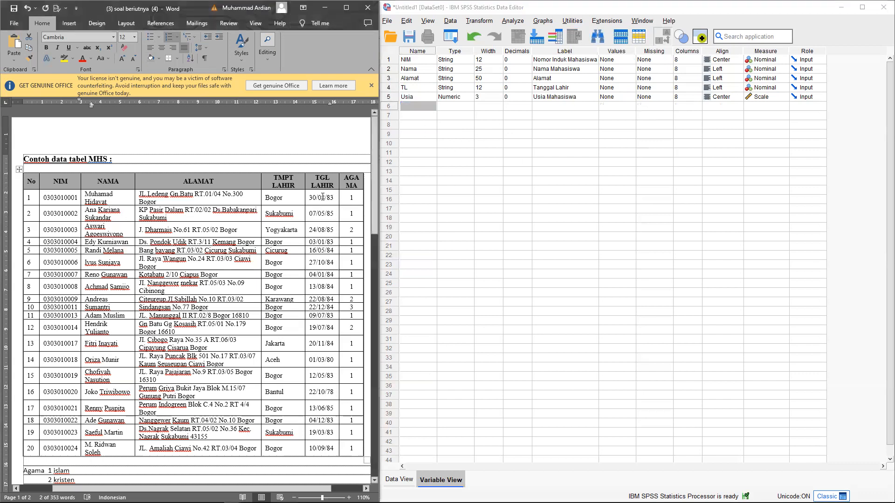
scroll(323, 197, "down", 1)
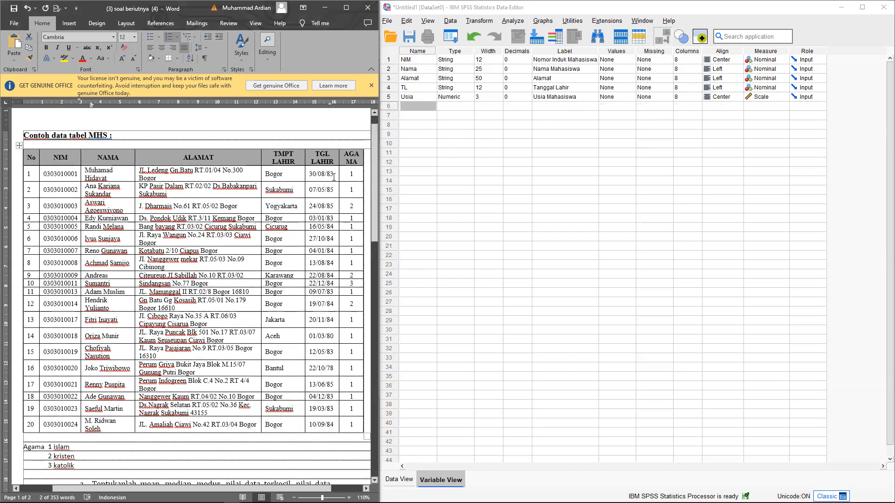
left_click_drag(331, 175, 334, 176)
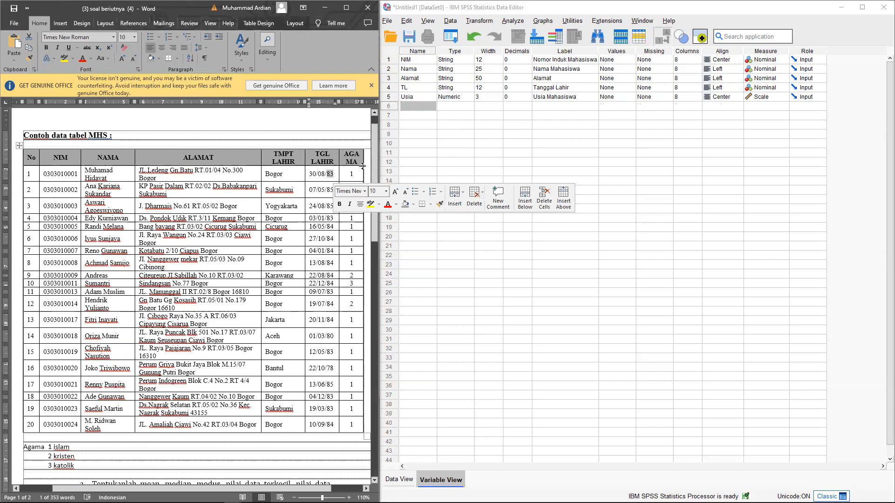
left_click(610, 99)
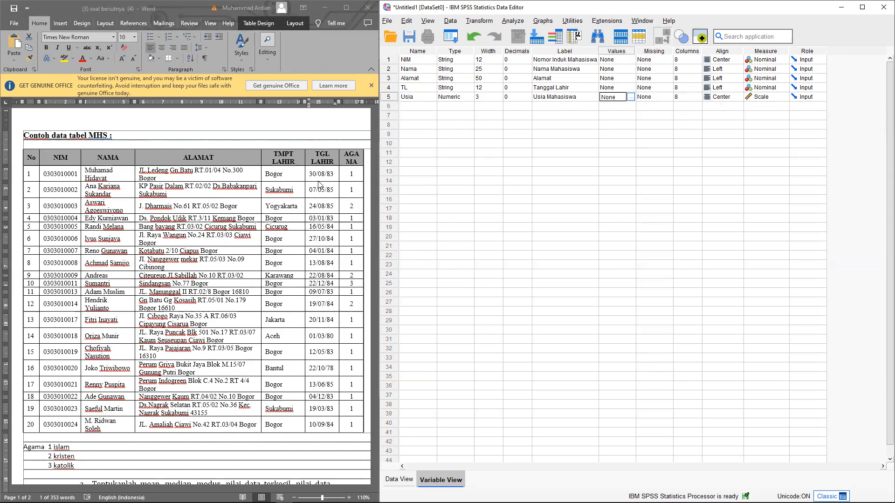
left_click(331, 179)
left_click(632, 98)
left_click(633, 99)
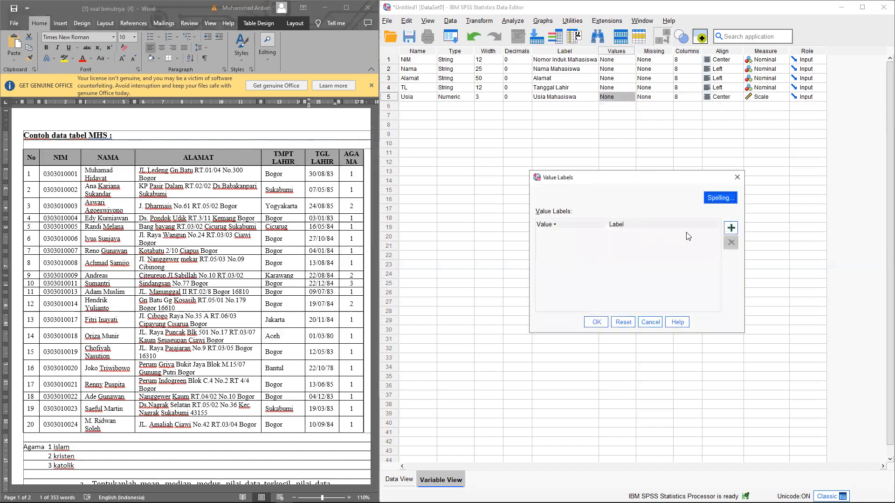
left_click(737, 178)
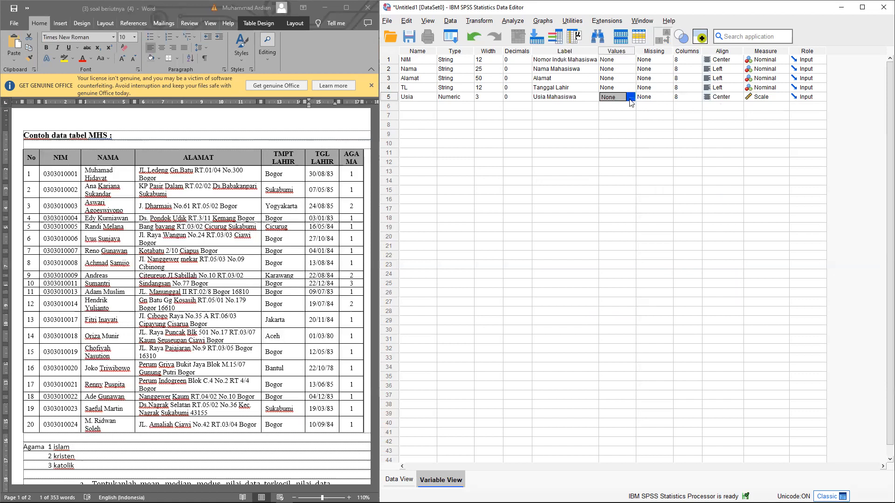
Step: Open the Usia variable's value labels and add an entry with value 83 and label 40
left_click(630, 97)
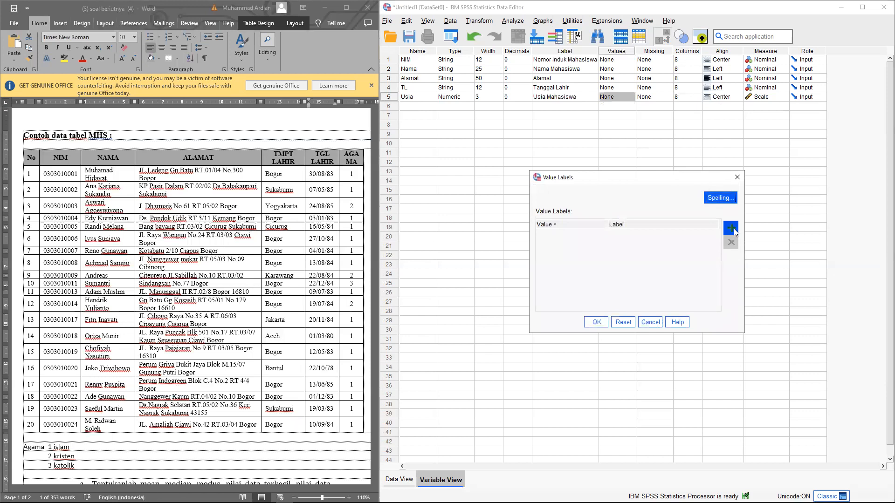
left_click(732, 228)
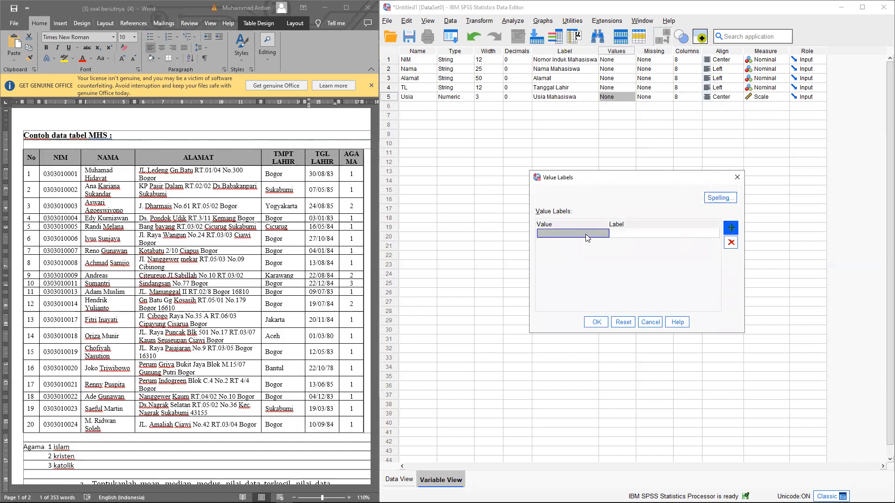
type("83")
key("Tab")
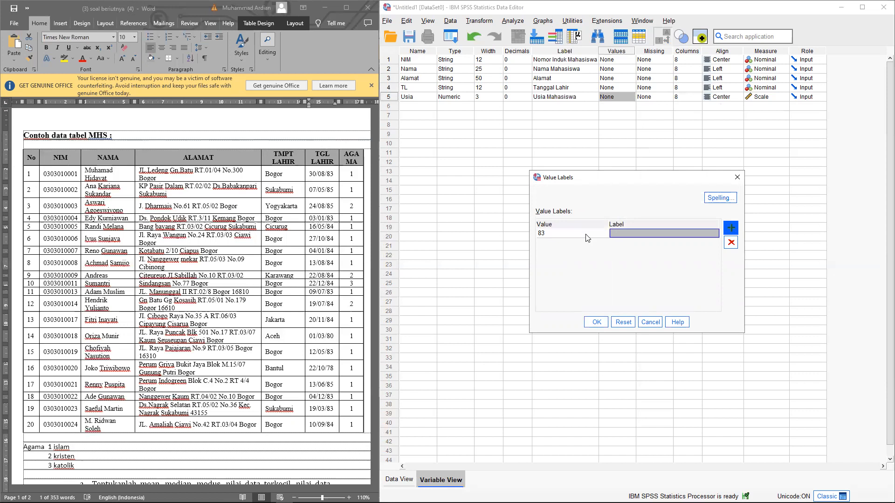
type("40")
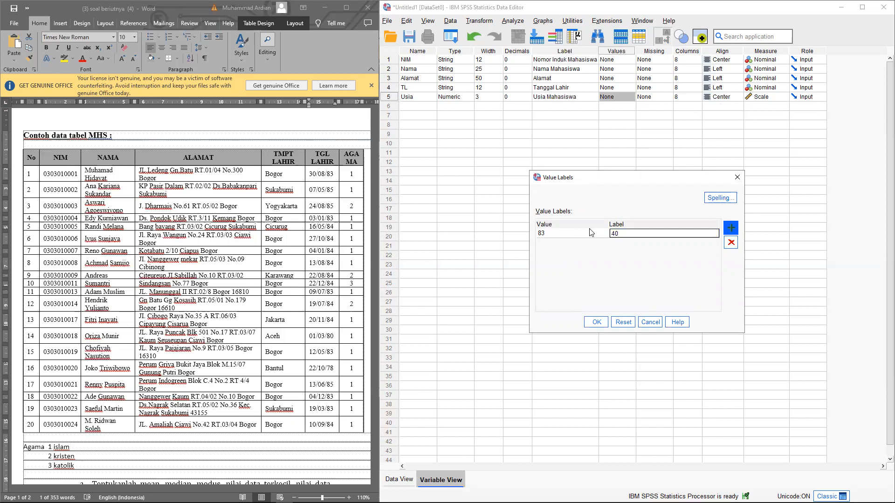
Step: Add a second Usia value label with value 85 and label 38, and insert an empty third entry
left_click(730, 233)
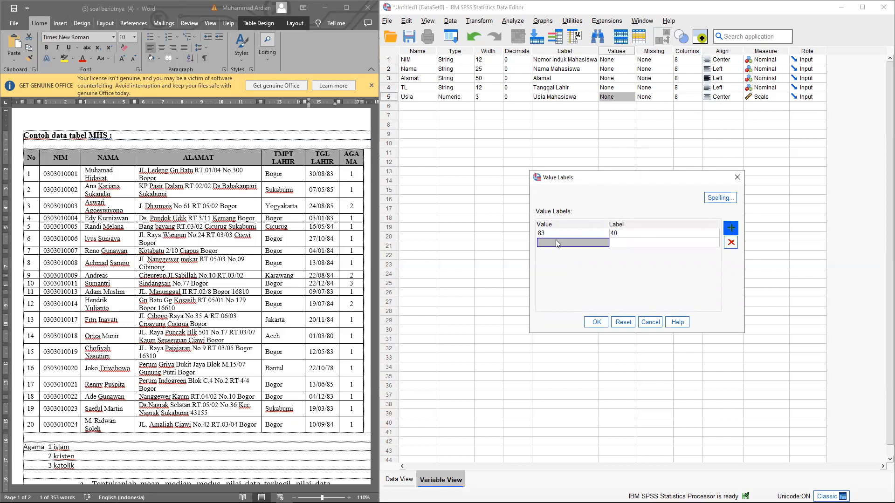
type("85")
key("Tab")
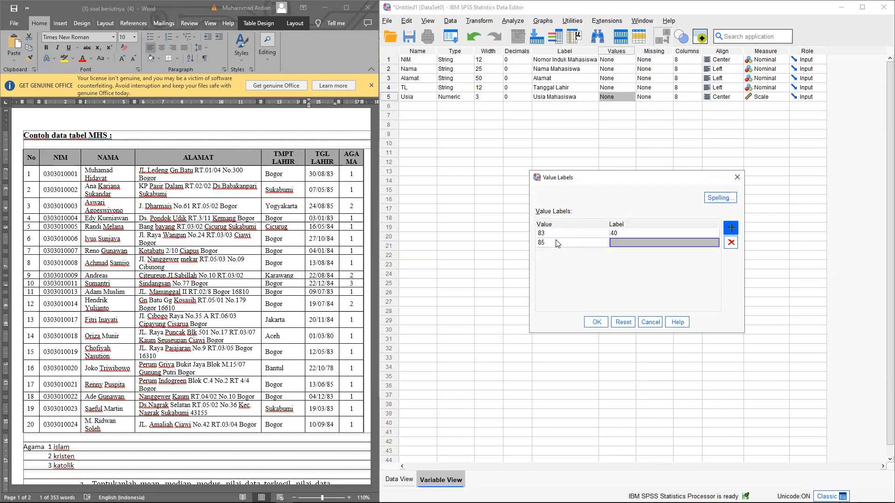
type("38")
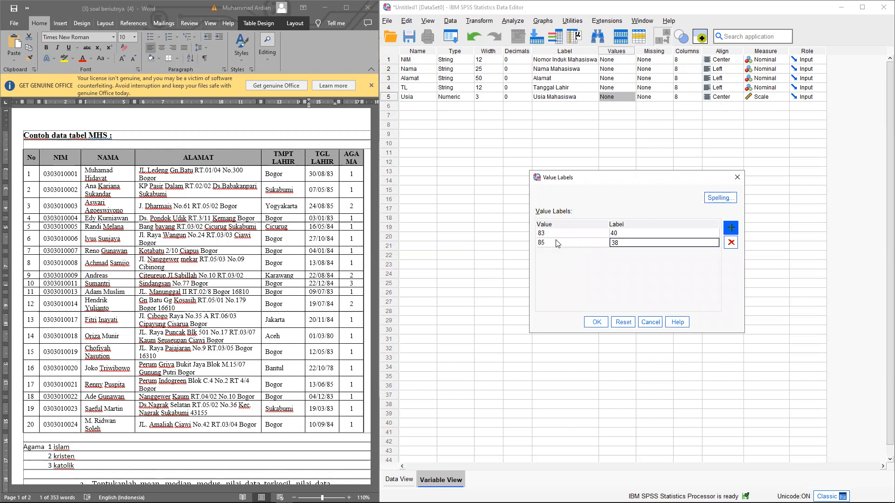
left_click(731, 228)
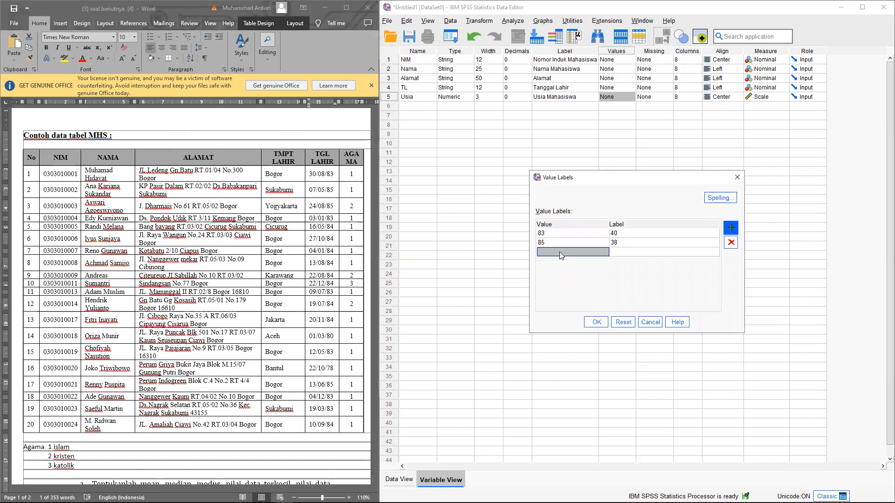
type("83")
key("Tab")
left_click(741, 231)
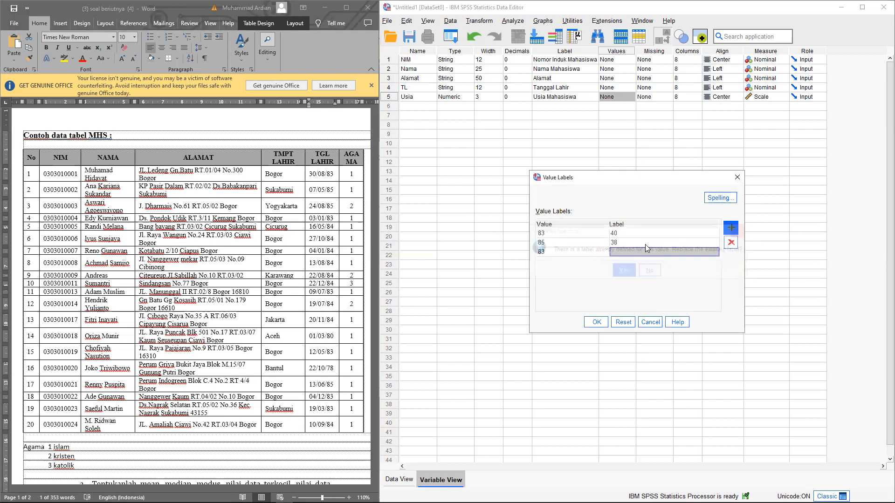
left_click(566, 249)
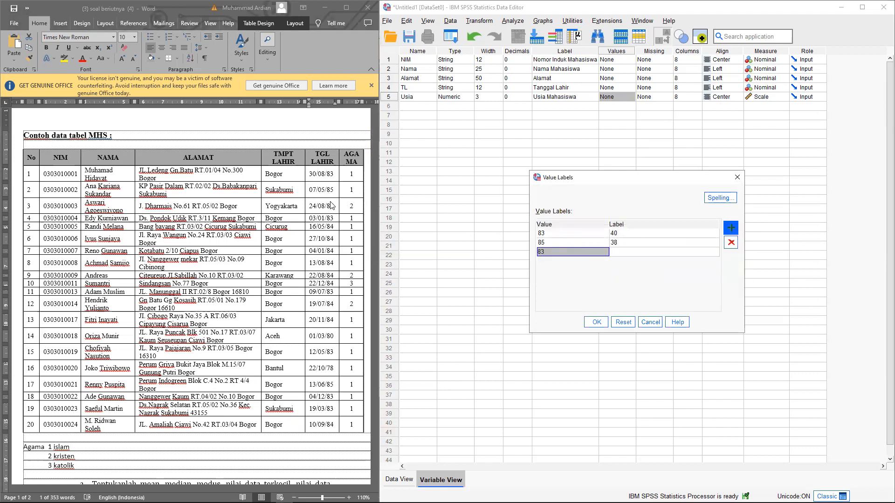
Step: Set the third Usia value label entry to value 84 with label 39
left_click(333, 224)
left_click(566, 250)
type("8")
key("BackSpace")
key("BackSpace")
key("BackSpace")
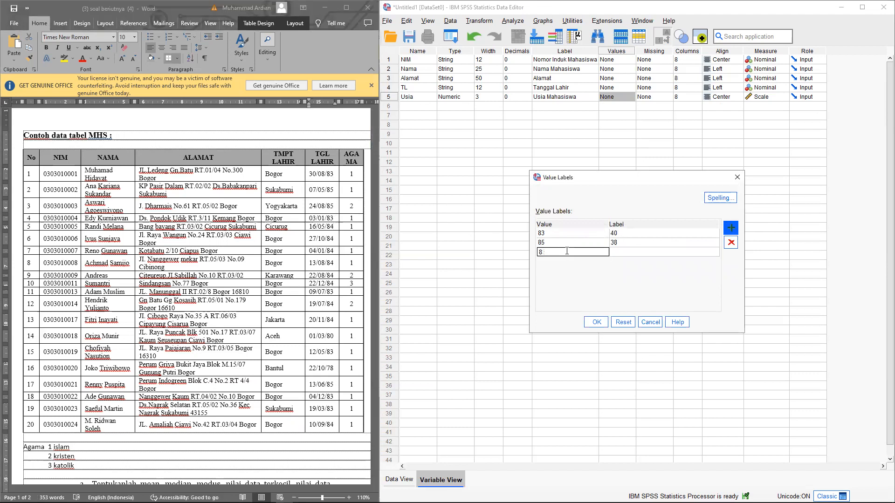
key("Tab")
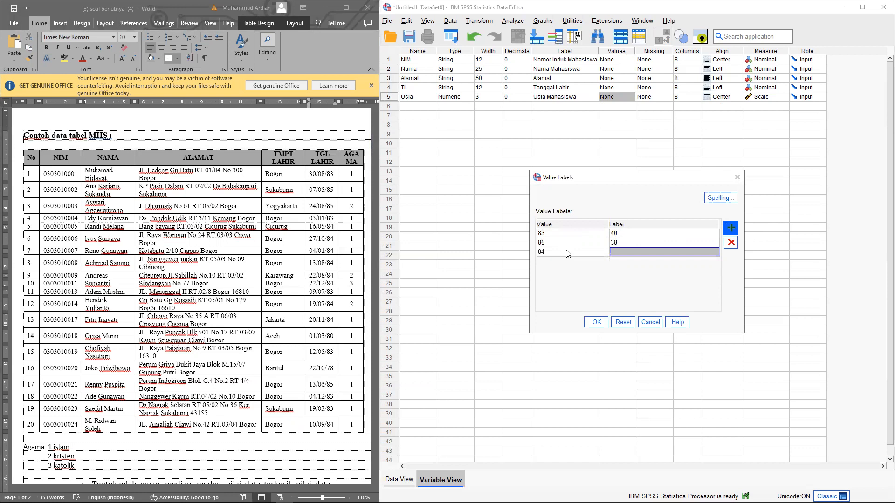
type("39")
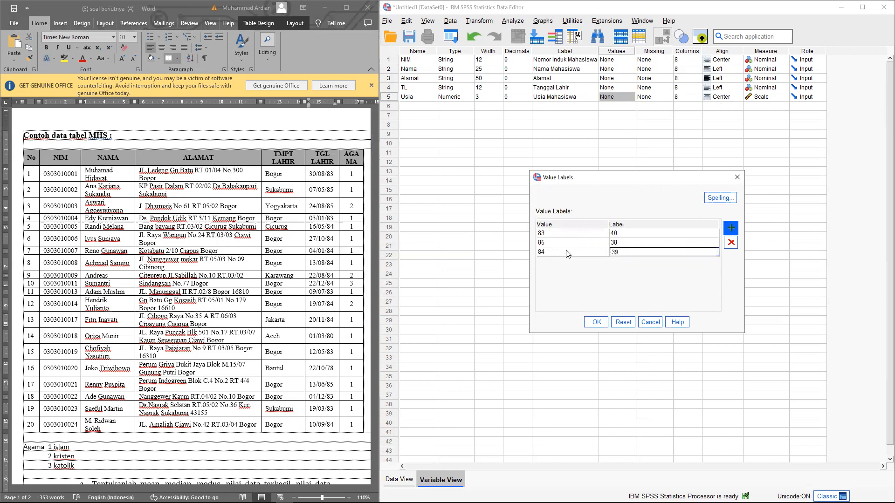
Step: Add a fourth Usia value label with value 80 and label 43, checking the birth years in the Word table
left_click(731, 228)
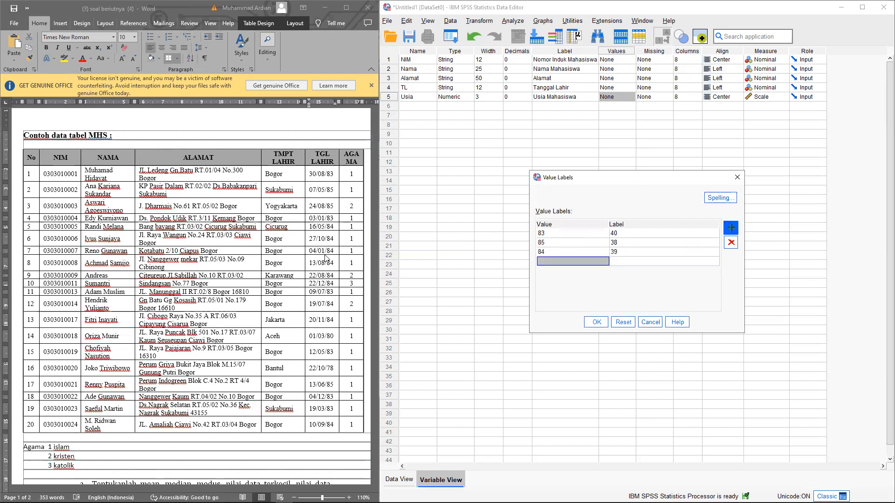
left_click(331, 297)
left_click_drag(329, 336, 336, 335)
left_click(572, 261)
type("80")
key("Tab")
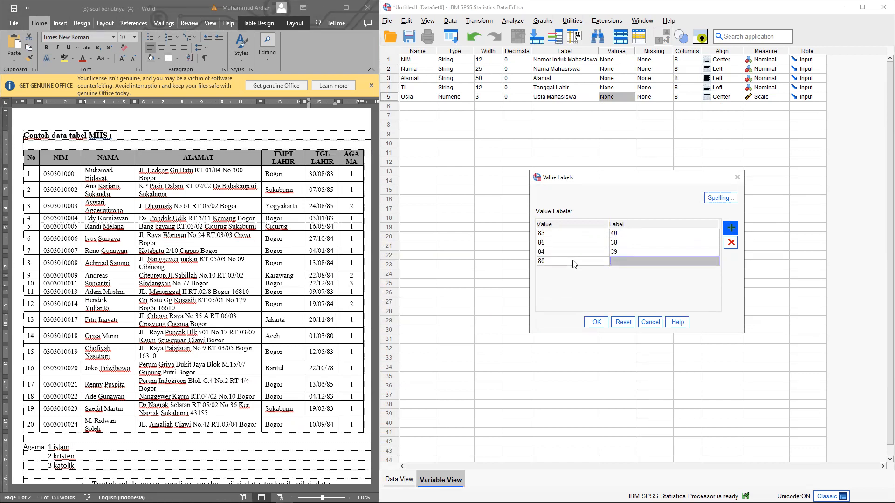
type("43")
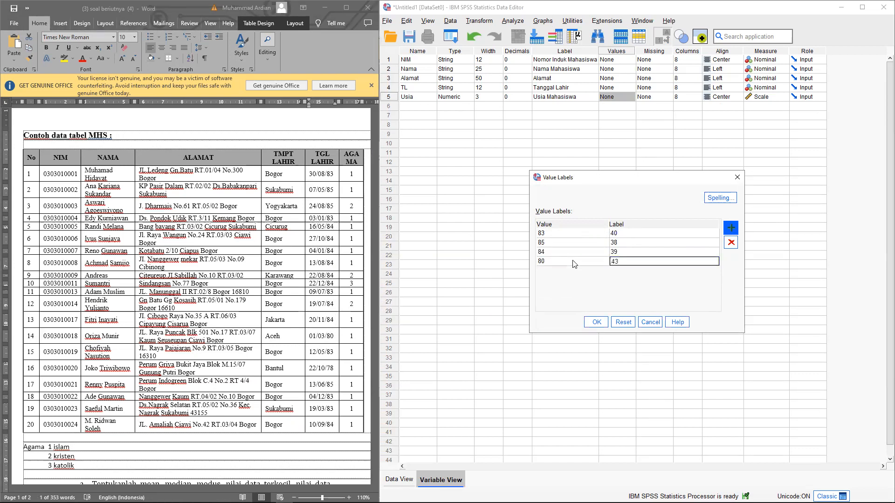
Step: Add a fifth Usia value label with value 78 and label 45
left_click(731, 227)
left_click(327, 365)
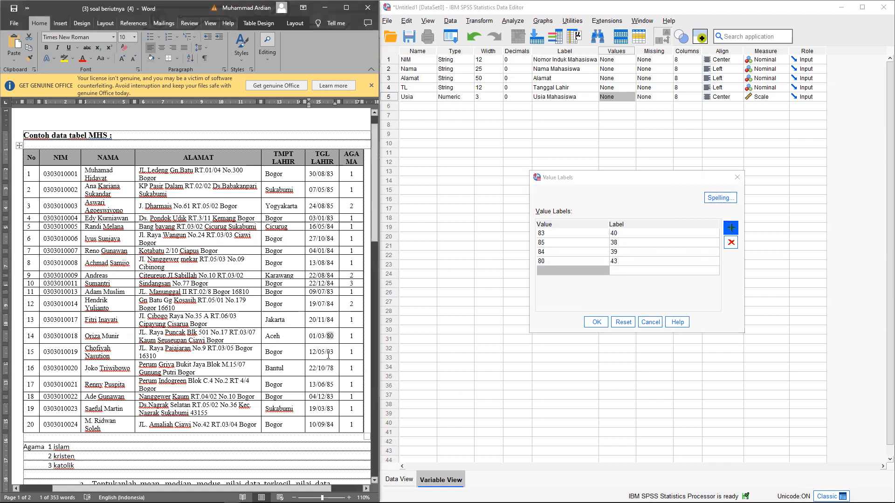
double_click(330, 353)
left_click(547, 270)
type("78")
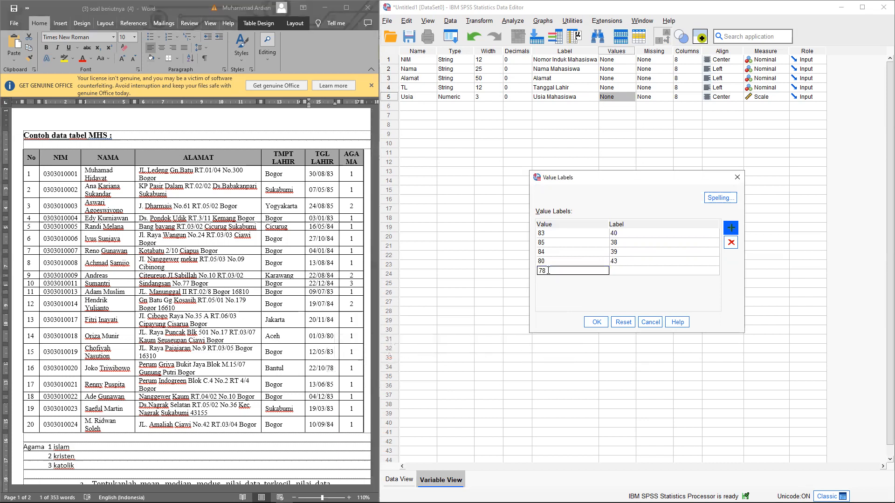
key("Tab")
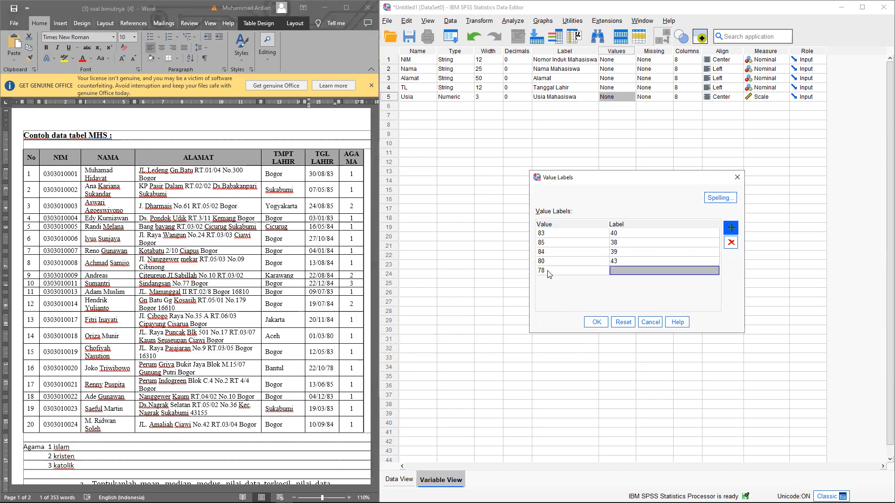
type("45")
key("Tab")
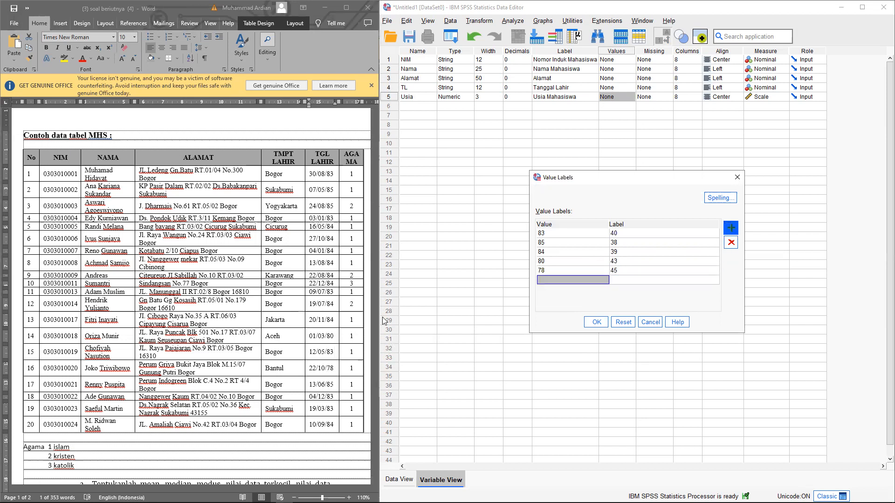
Step: Check the remaining birth years in the Word table and apply the Usia value labels
left_click(332, 385)
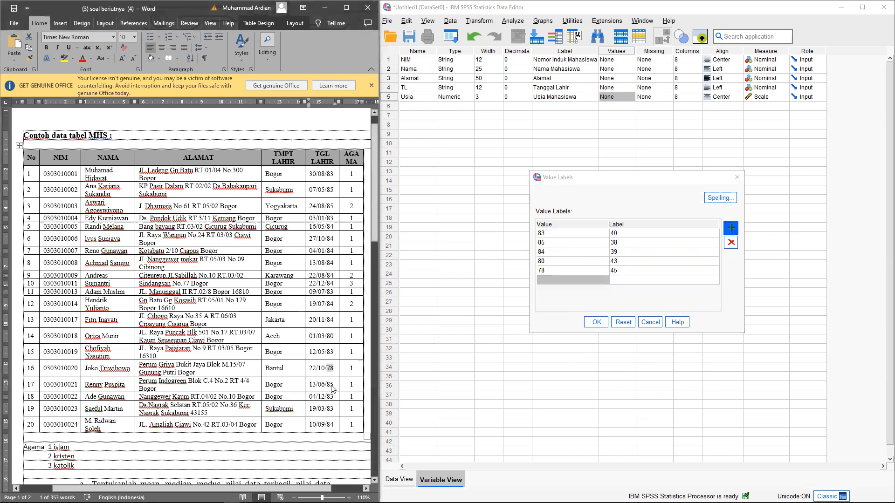
left_click(332, 391)
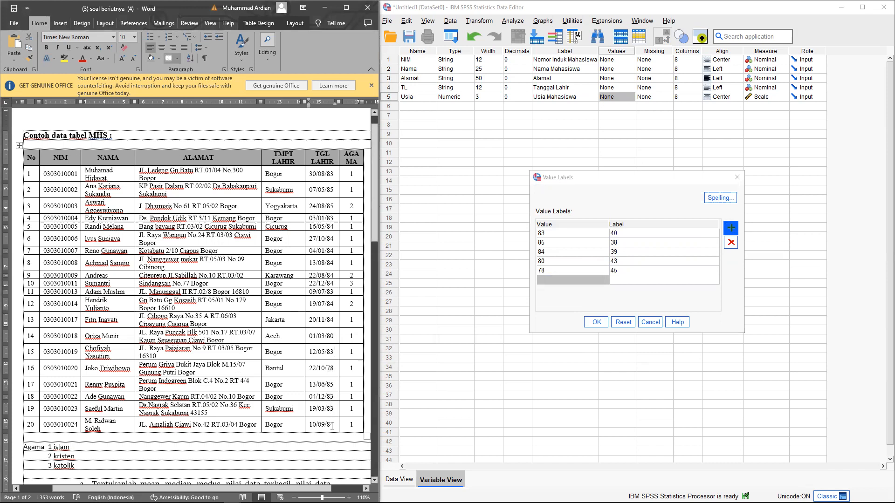
left_click(628, 234)
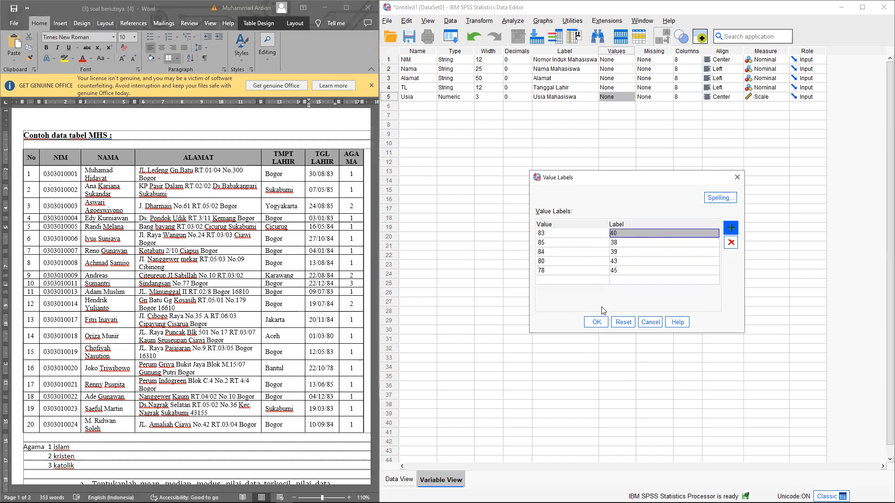
left_click(598, 322)
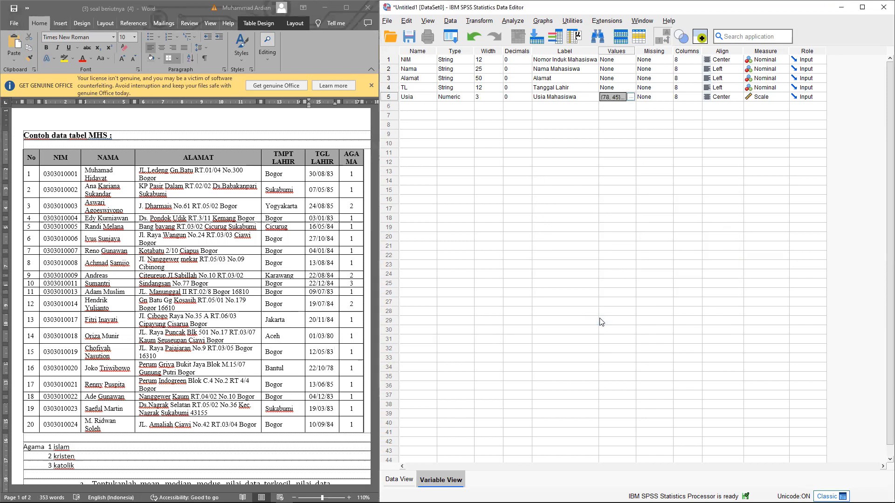
Step: Add a sixth variable named Agama below Usia
left_click(419, 106)
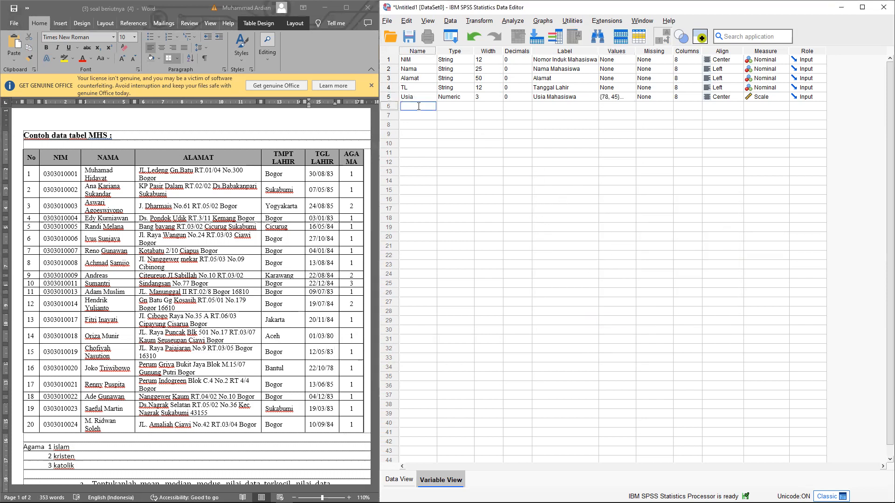
type("Agama")
key("Tab")
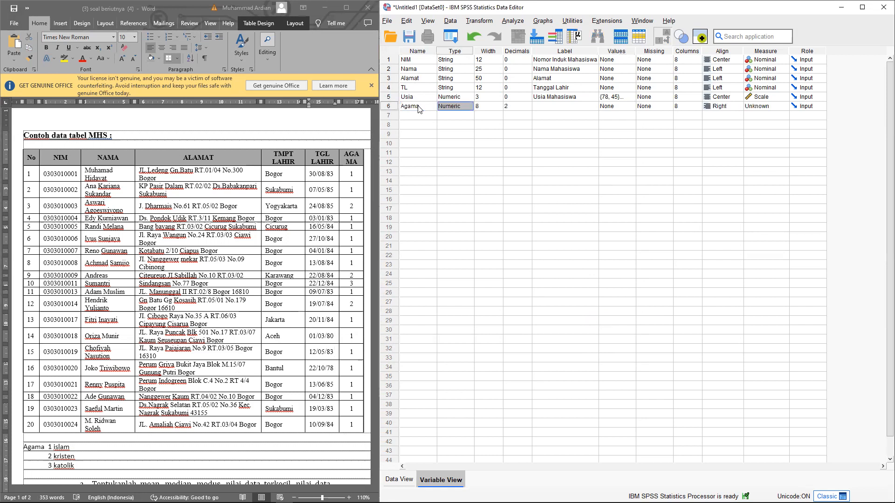
Step: Check the Agama codes in the Word table, and set the Agama variable's width to 2, decimals to 0 and label to Agama
left_click(352, 178)
double_click(352, 189)
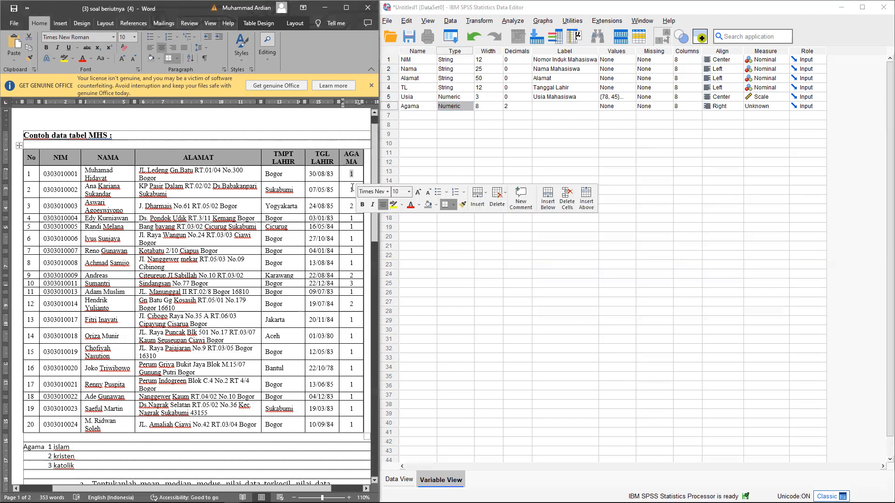
left_click(498, 109)
left_click(499, 109)
left_click(499, 109)
left_click(499, 109)
left_click(518, 106)
left_click(528, 108)
left_click(529, 108)
left_click(498, 107)
left_click(499, 109)
left_click(554, 105)
type("Agama")
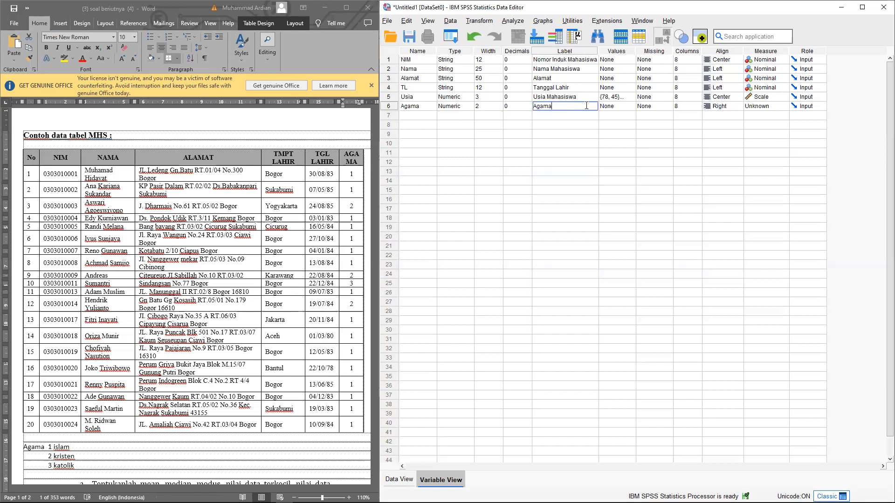
Step: Open the Agama variable's value labels and add an entry with value 1 and label Islam
left_click(615, 106)
left_click(631, 106)
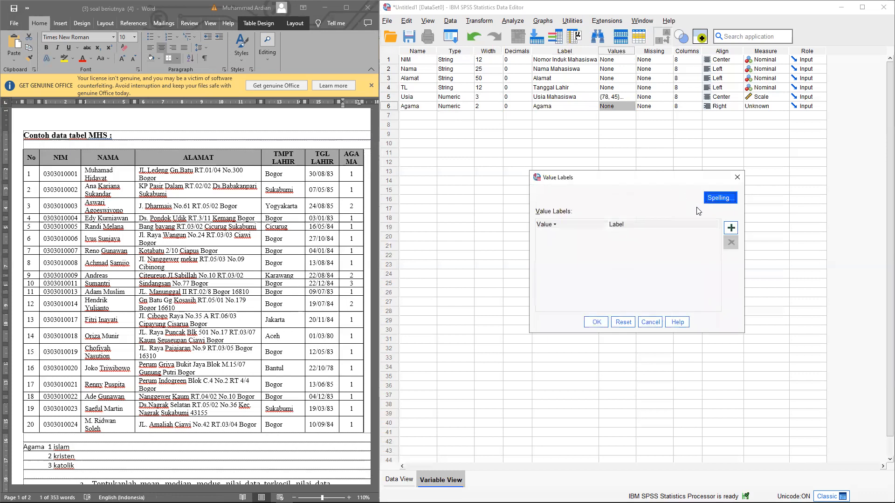
left_click(728, 228)
scroll(200, 359, "down", 3)
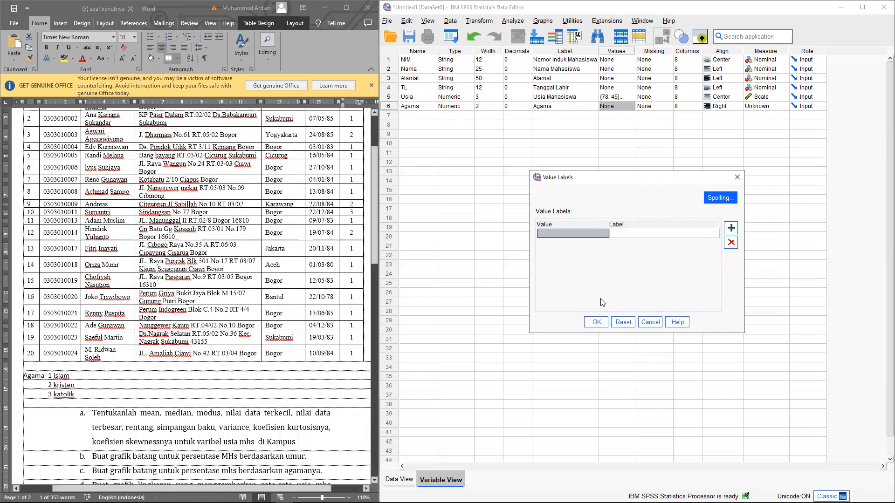
type("1")
left_click(635, 234)
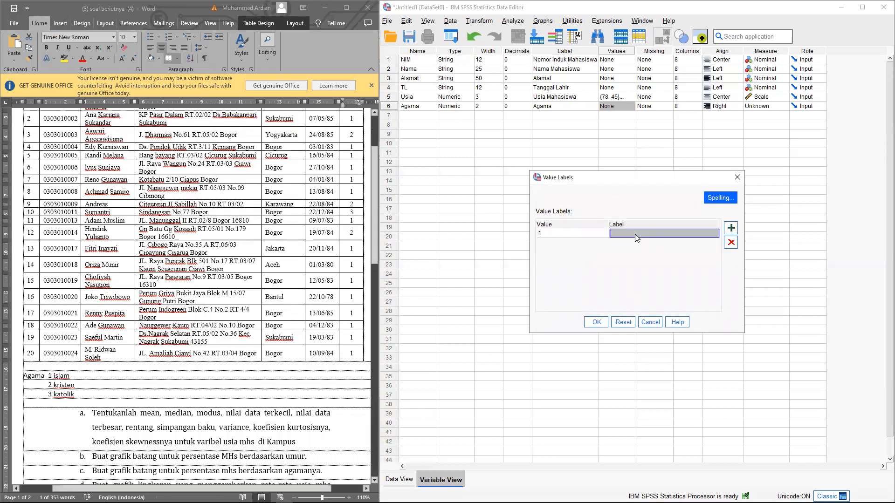
type("Islam")
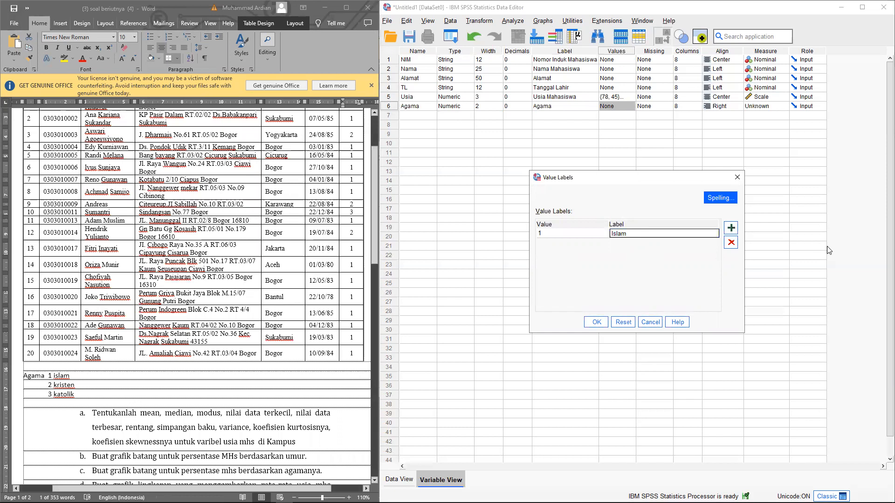
Step: Add a second Agama value label with value 2 and label Kristen
left_click(731, 228)
type("2")
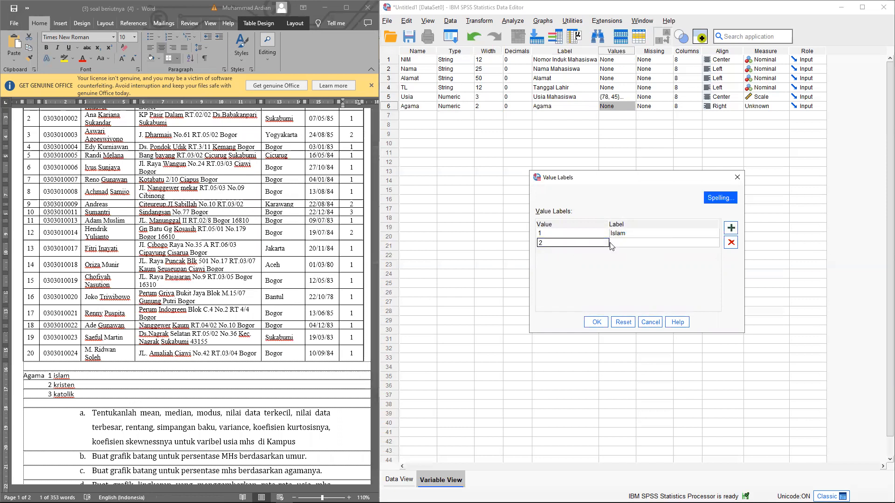
left_click(623, 243)
type("Kris")
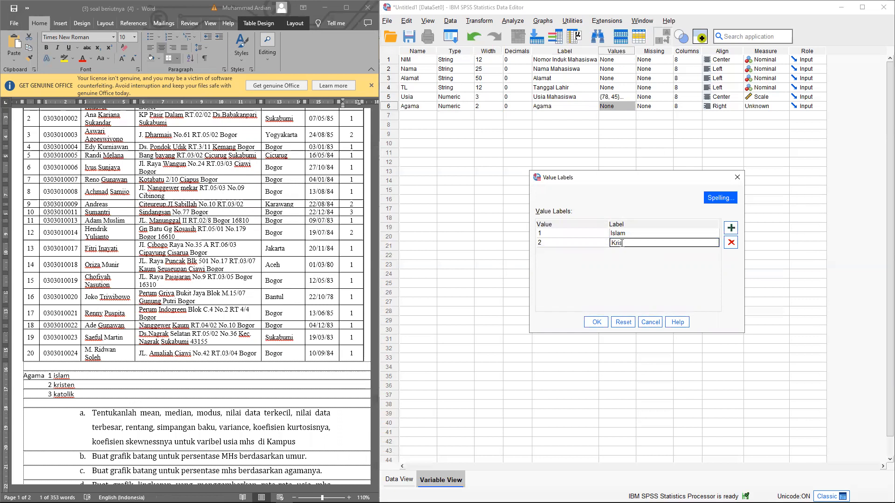
type("ten")
Step: Add a third Agama value label with value 3 and label Khatolik, and apply the labels
left_click(731, 228)
type("3")
left_click(620, 250)
type("Khatolik")
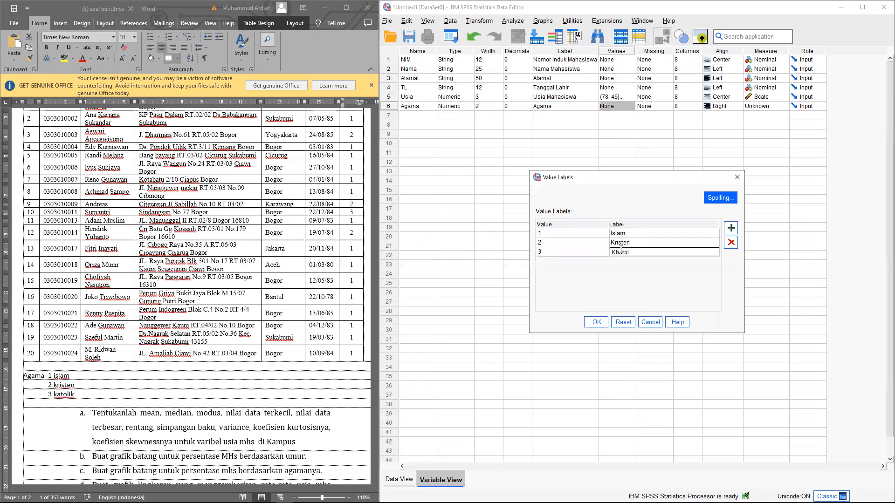
left_click(597, 322)
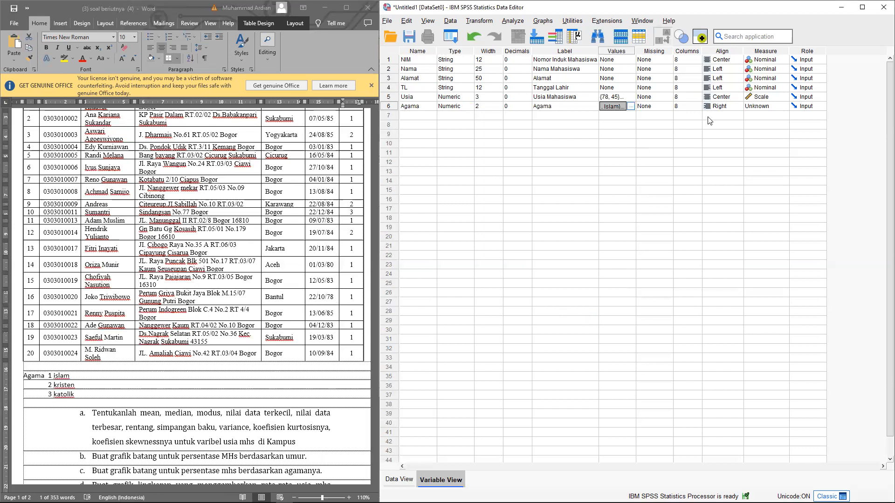
Step: Set the Agama variable's alignment to Center and its measure to Scale
left_click(653, 115)
left_click(684, 111)
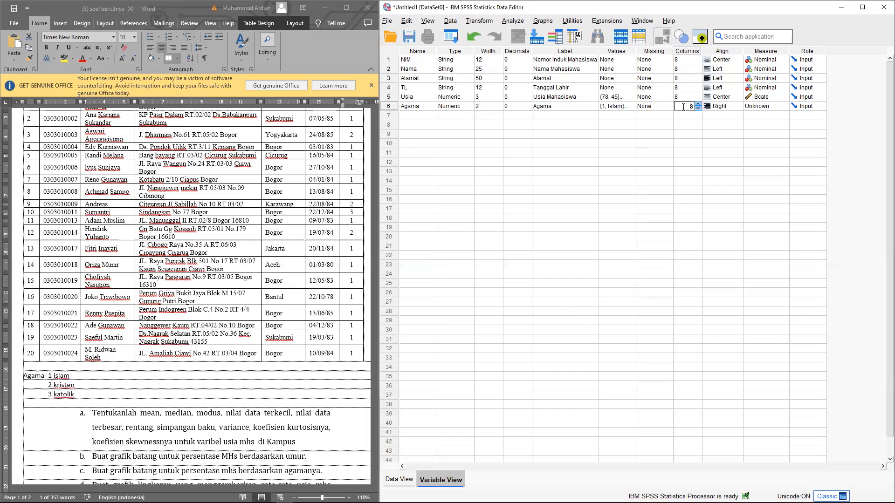
left_click(718, 110)
left_click(722, 134)
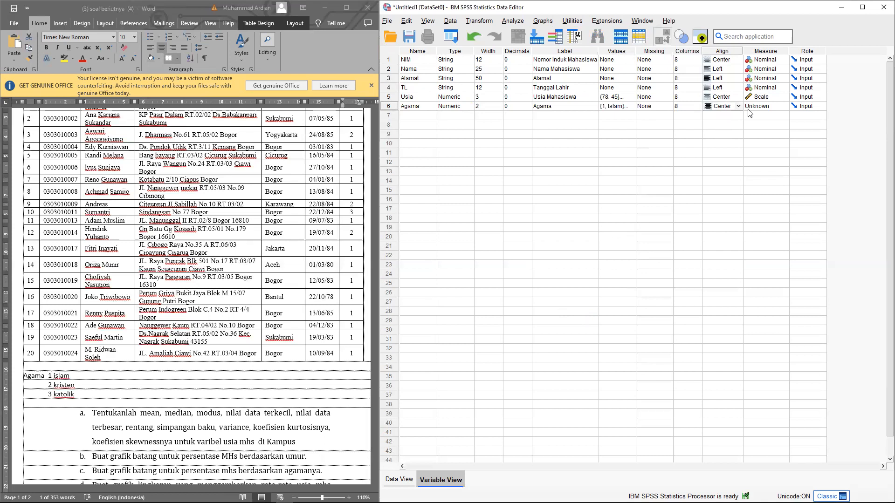
left_click(750, 113)
left_click(758, 117)
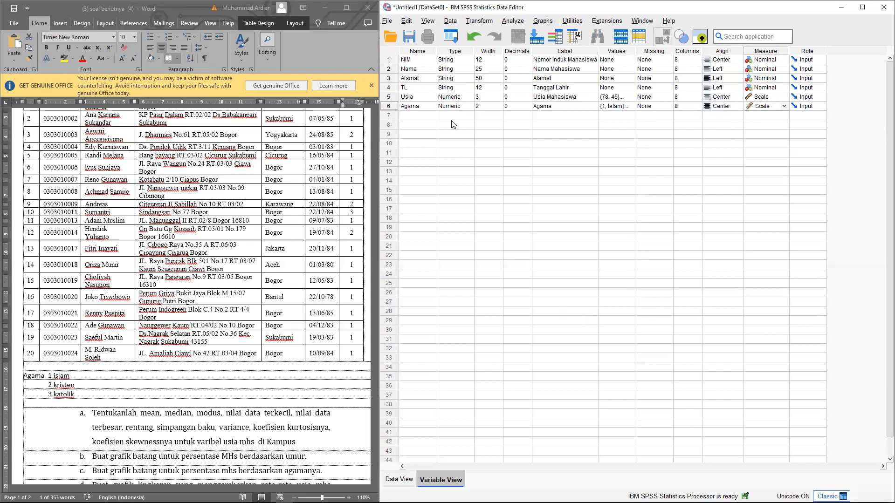
Step: Review the student table and questions in the Word document, and look at the new variable columns in Data View
scroll(277, 227, "up", 1)
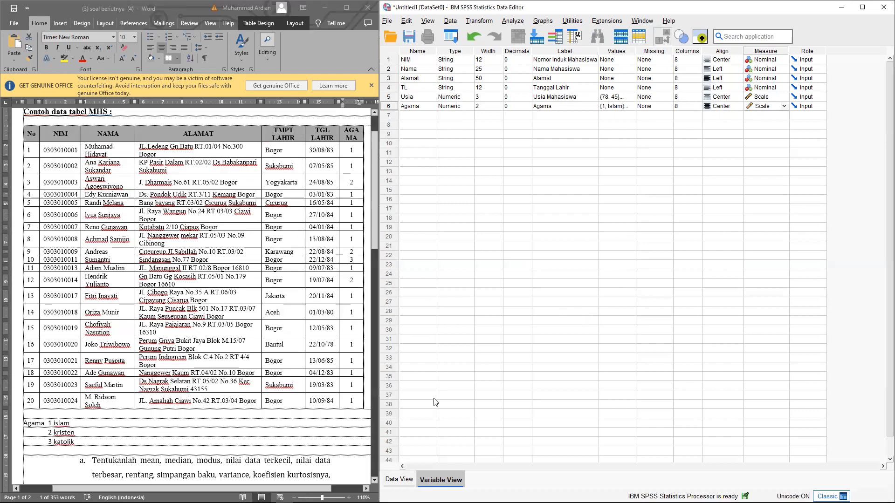
scroll(434, 398, "down", 1)
scroll(321, 427, "down", 1)
scroll(466, 373, "up", 1)
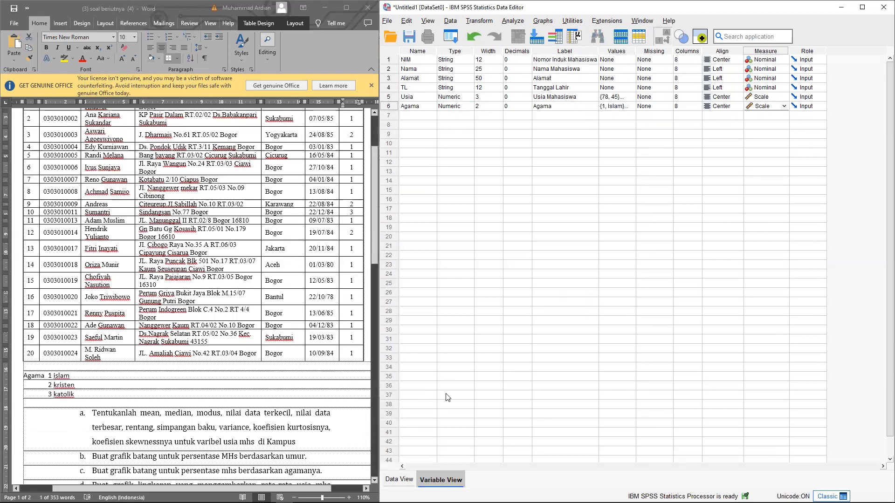
left_click(401, 478)
scroll(346, 256, "up", 1)
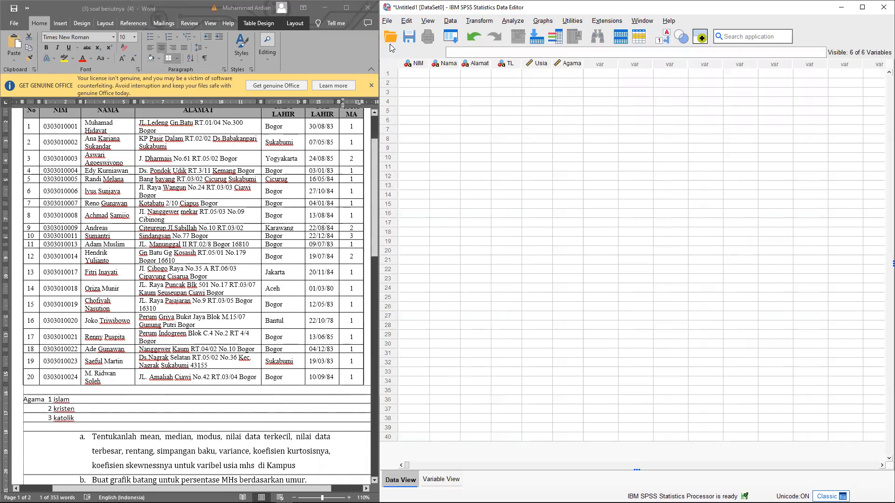
Step: Check the Value Labels display option and return to Variable View to examine the Usia and Agama value labels
left_click(426, 22)
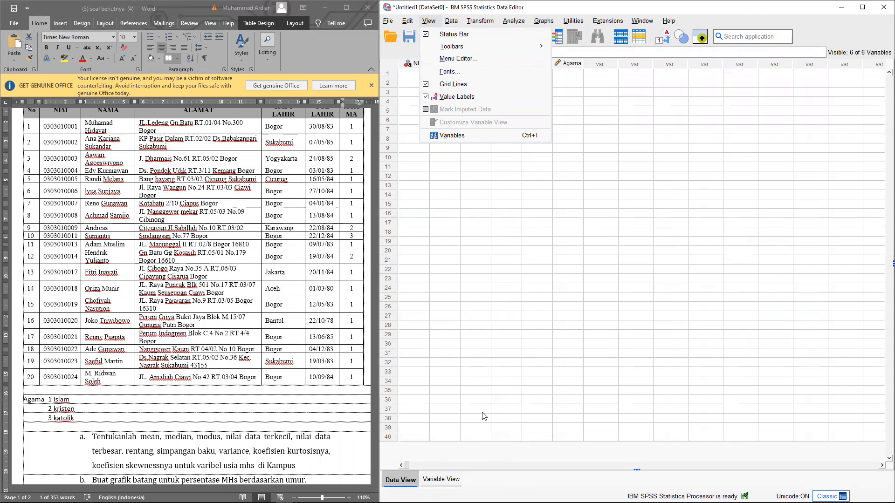
left_click(610, 108)
left_click(611, 99)
left_click(611, 113)
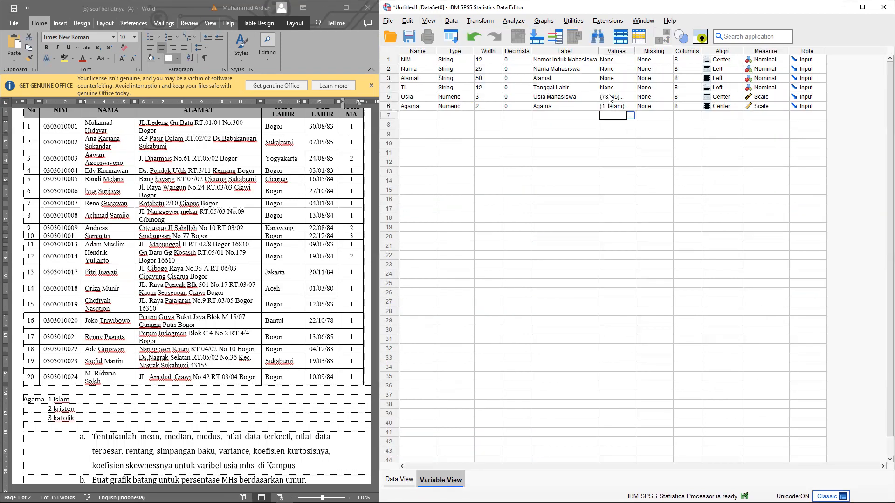
left_click(609, 98)
left_click(610, 107)
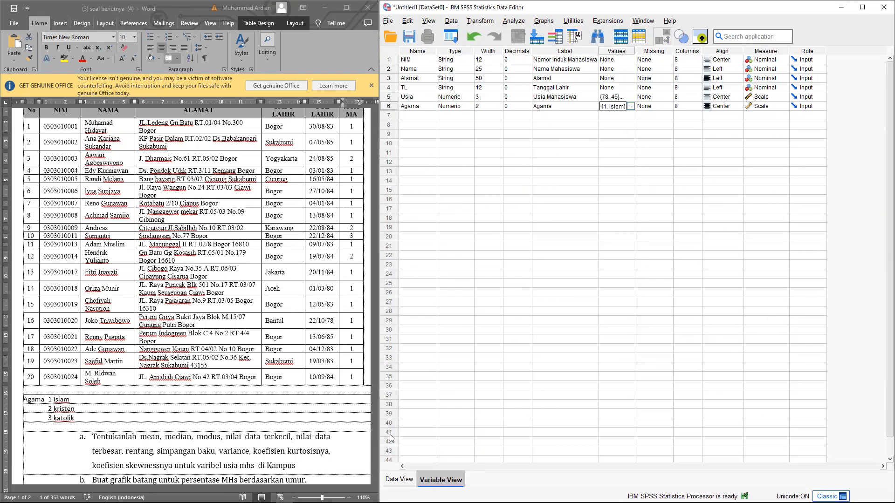
Step: Switch the dataset to Data View and check the Value Labels display option
key("Up")
left_click(390, 480)
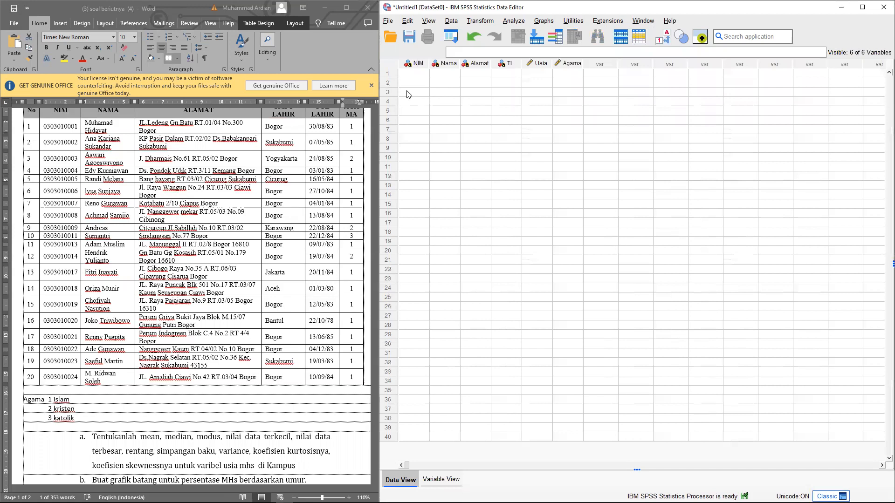
left_click(427, 22)
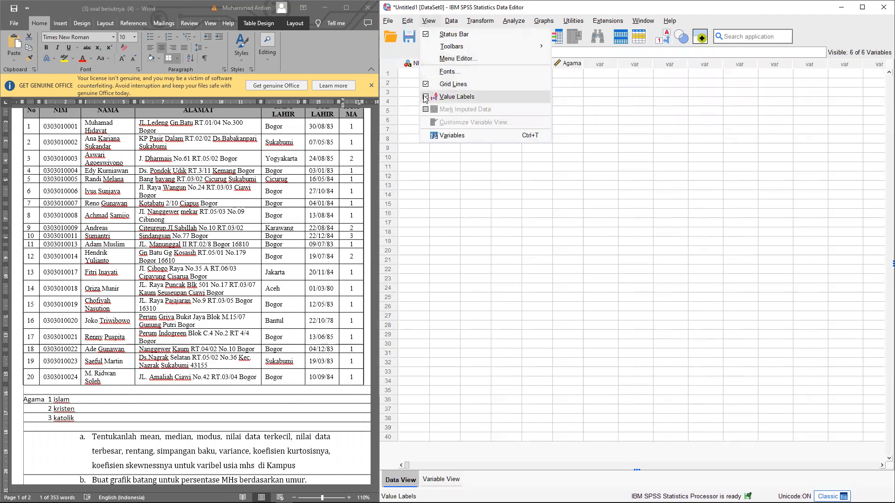
left_click(592, 100)
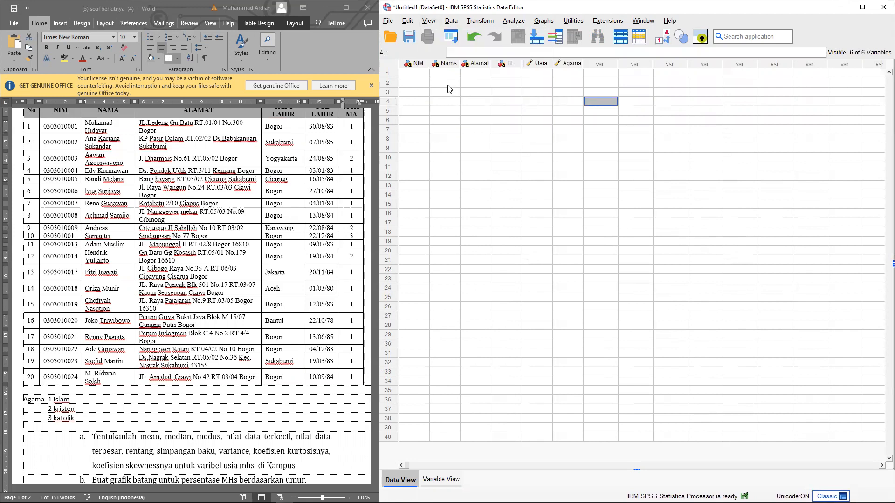
Step: Copy the 20 student numbers from the Word table's NIM column and paste them into the NIM variable from row 1
left_click(51, 130)
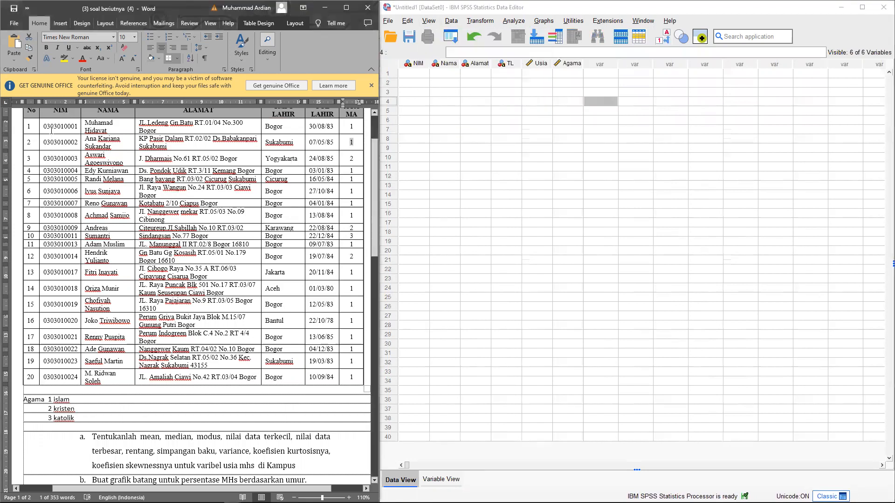
left_click_drag(46, 126, 71, 380)
key("ctrl+c")
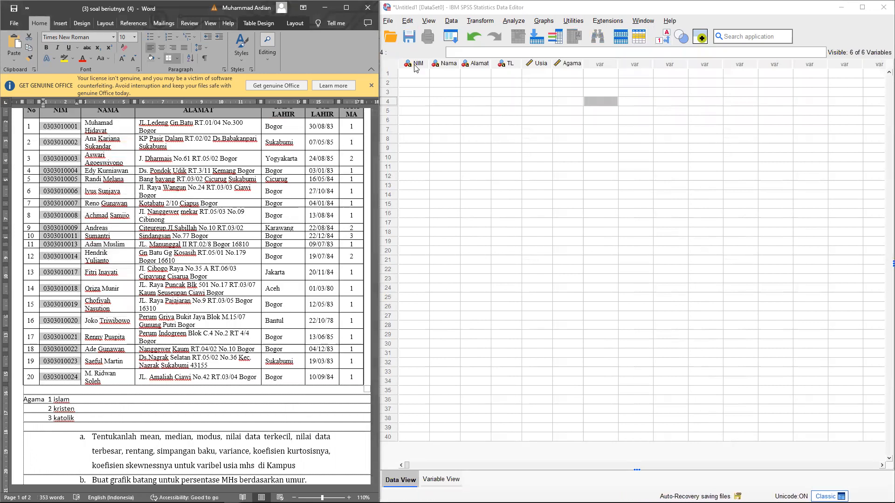
left_click(416, 74)
right_click(416, 74)
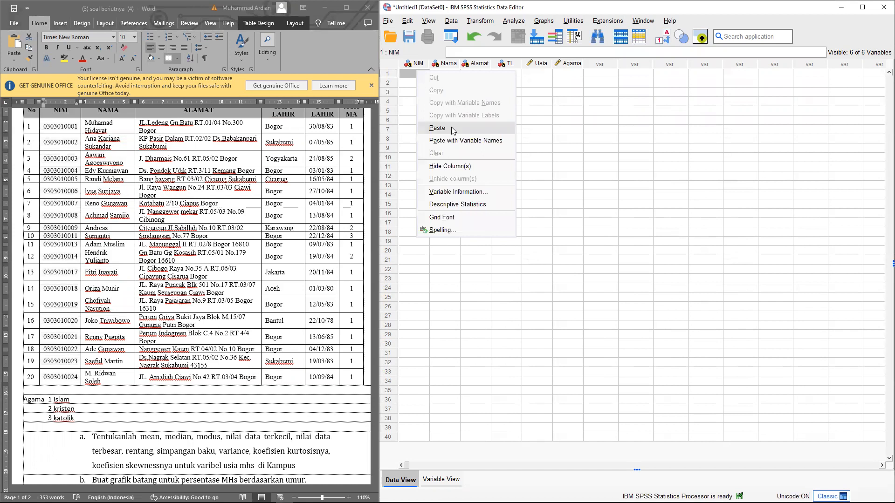
left_click(449, 126)
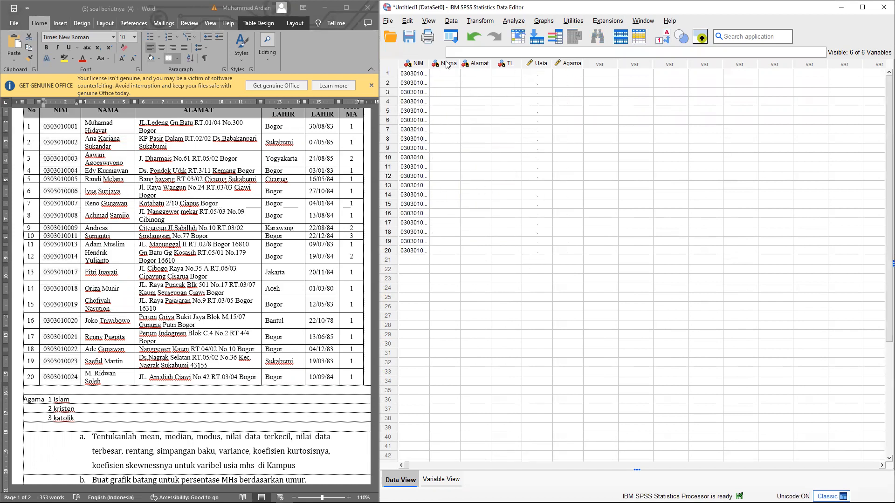
Step: Copy all 20 entries of the Word table's NAMA column into the Nama variable, starting at row 1
left_click(166, 123)
left_click_drag(89, 122, 118, 378)
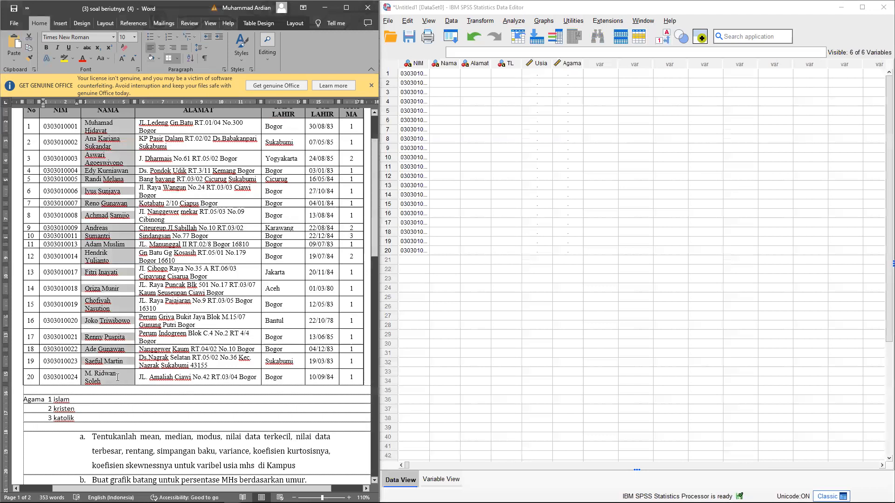
right_click(440, 74)
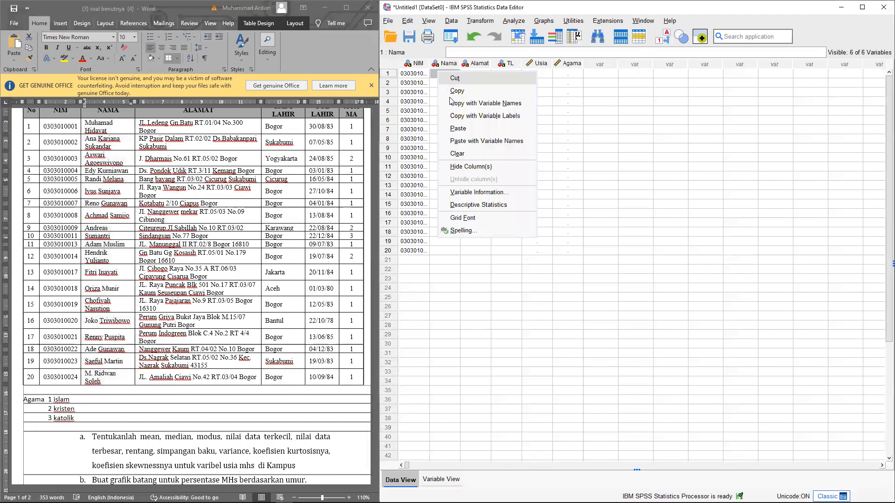
left_click(472, 130)
Step: Copy all 20 entries of the Word table's ALAMAT column into the Alamat variable, starting at row 1
left_click_drag(139, 124, 215, 375)
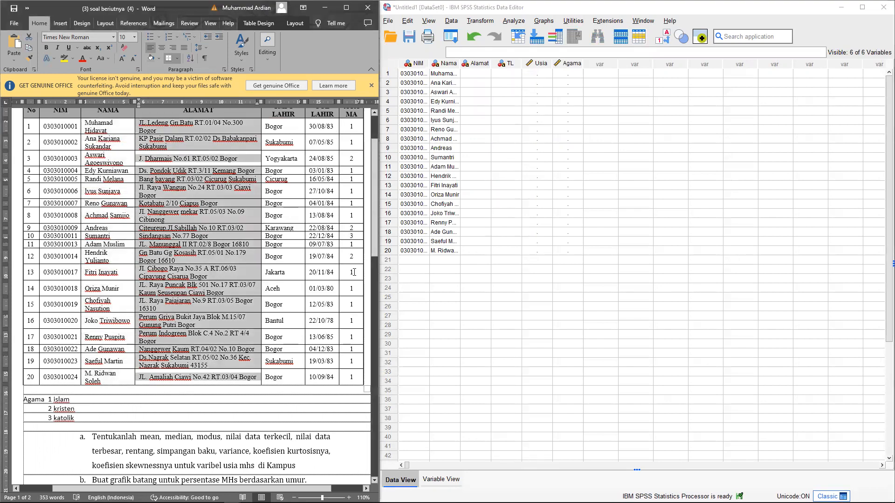
right_click(470, 74)
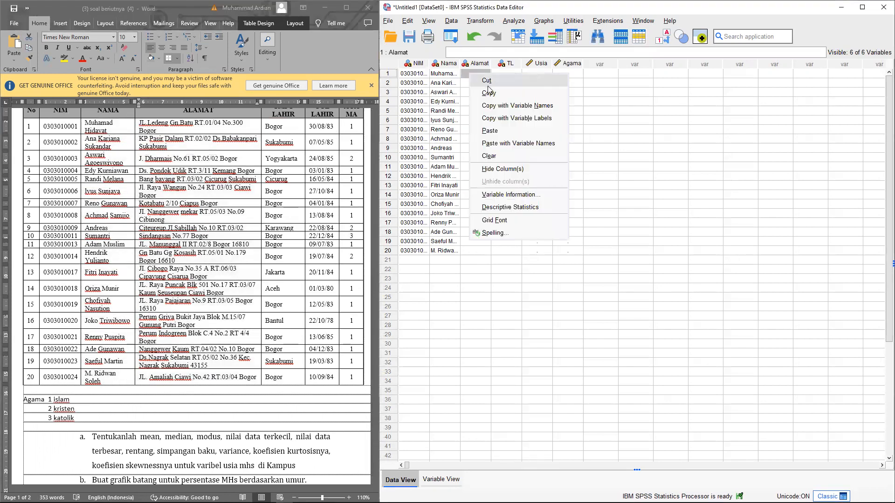
left_click(487, 132)
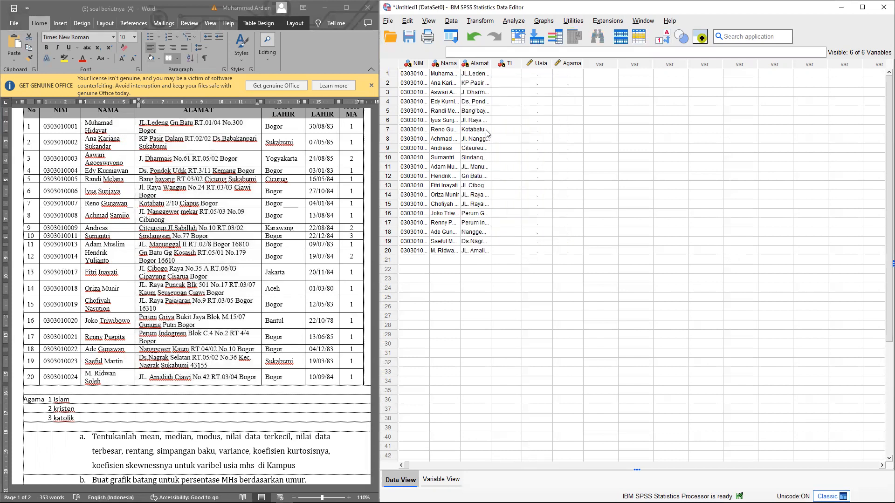
Step: Copy all 20 birthplaces from the Word table's TMPT LAHIR column into the TL variable, starting at row 1
left_click(497, 75)
scroll(293, 192, "up", 2)
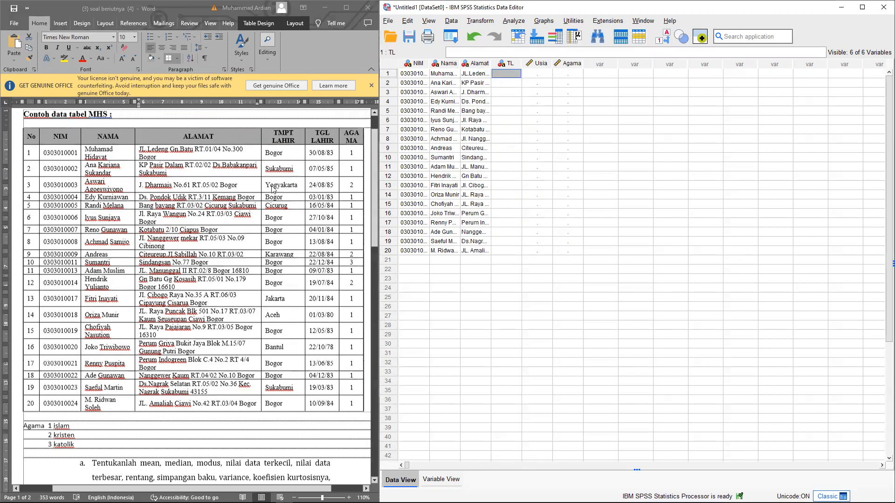
left_click_drag(268, 174, 283, 423)
key("ctrl+c")
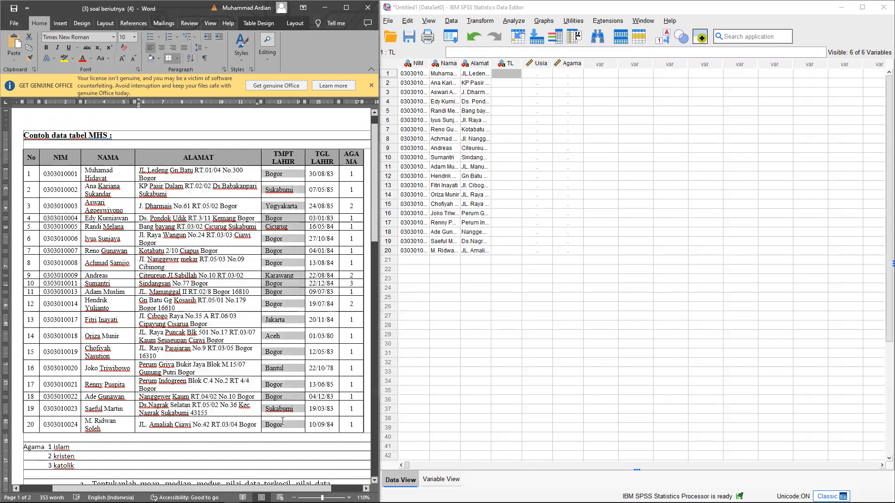
right_click(513, 76)
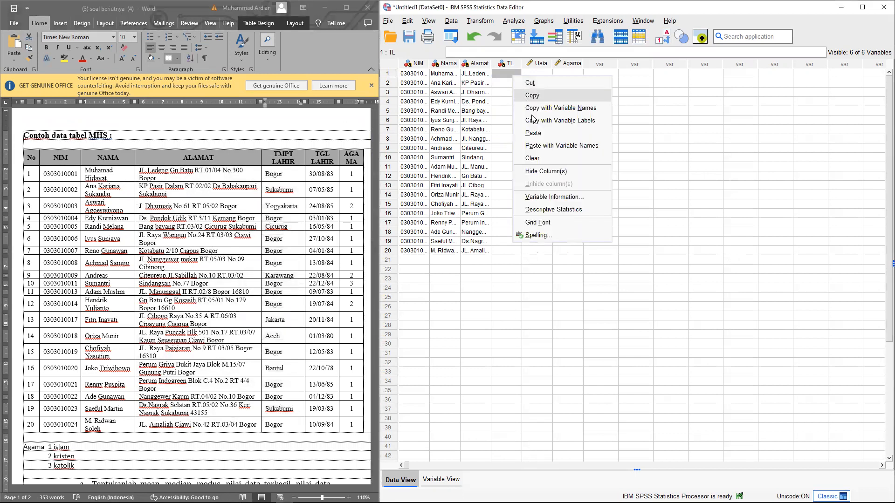
left_click(533, 133)
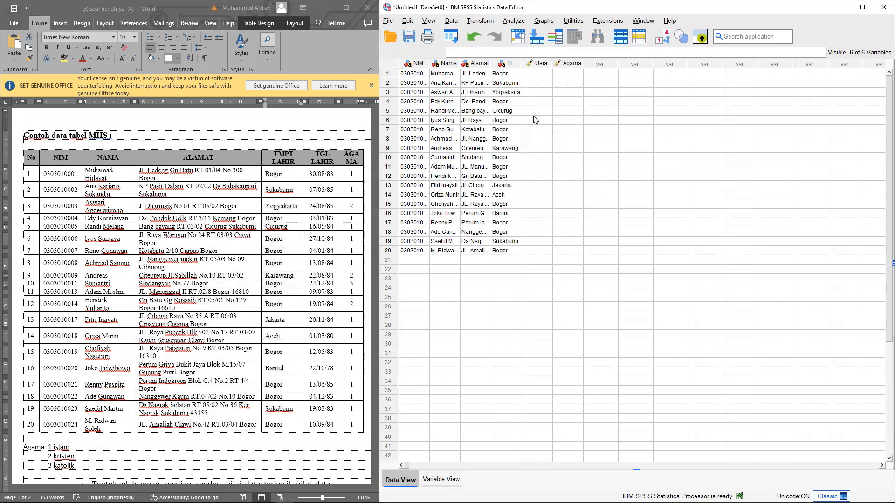
Step: Set Usia in row 1 to the value label 40
left_click(536, 74)
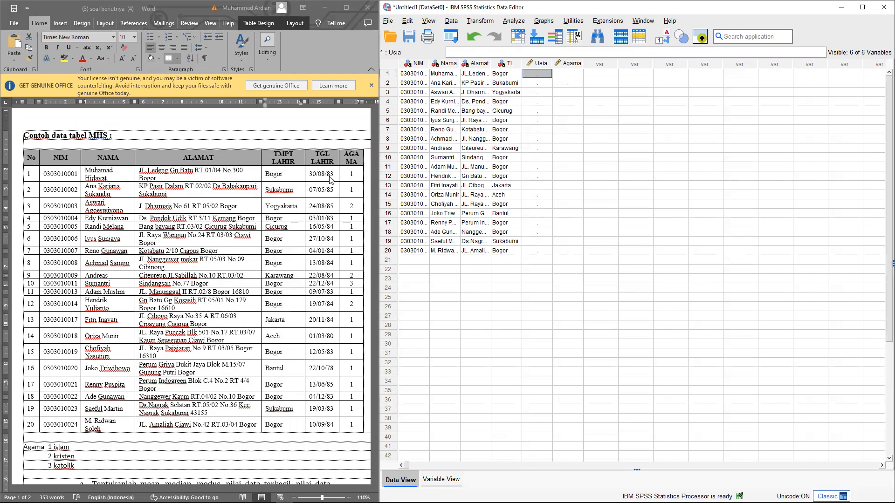
type("86")
key("BackSpace")
type("3")
left_click(549, 74)
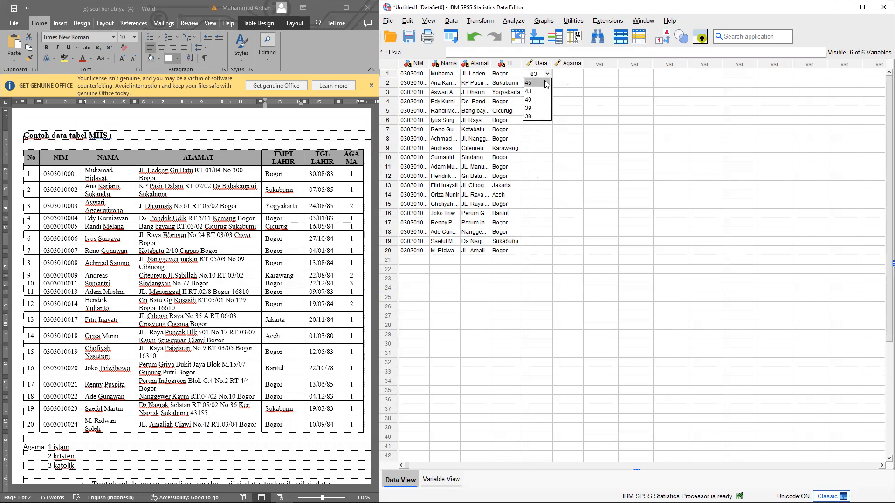
left_click(531, 99)
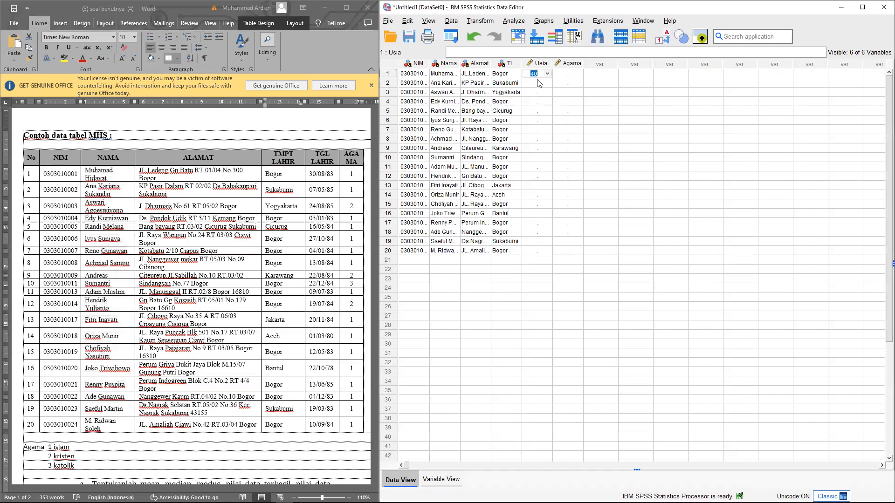
Step: Set Usia to 38 in rows 2 and 3
left_click(539, 83)
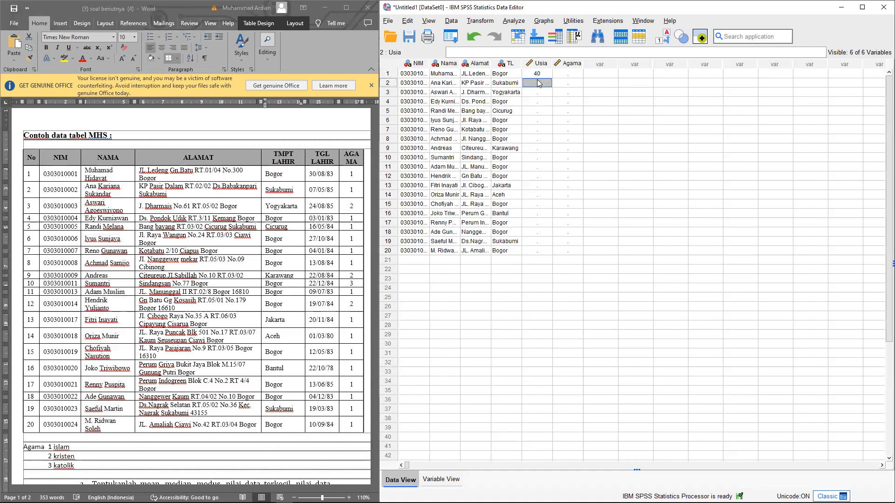
type("38")
key("Return")
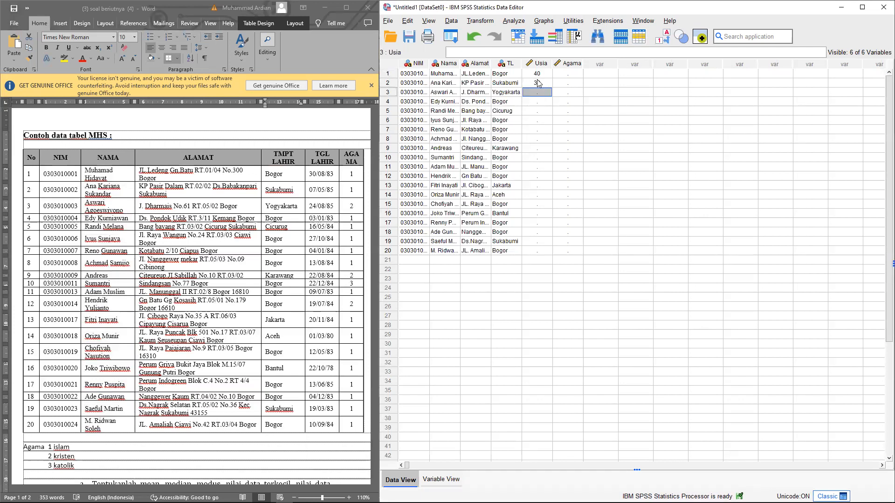
type("85")
key("Down")
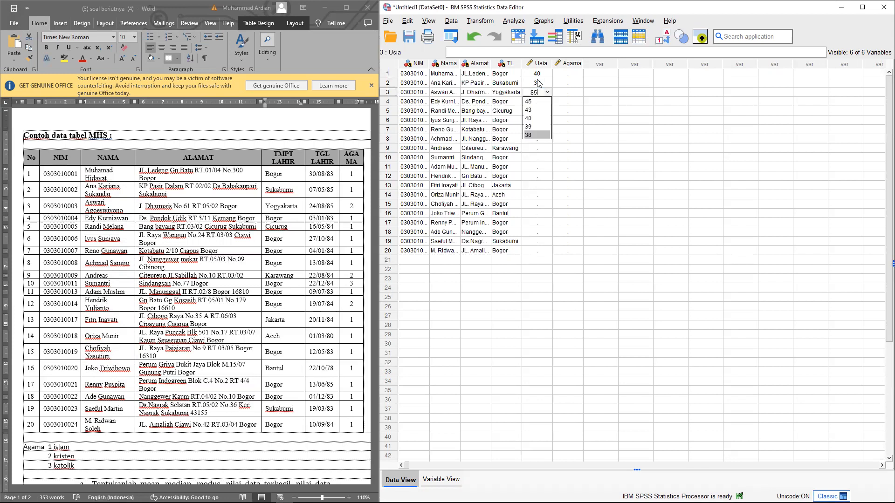
key("Return")
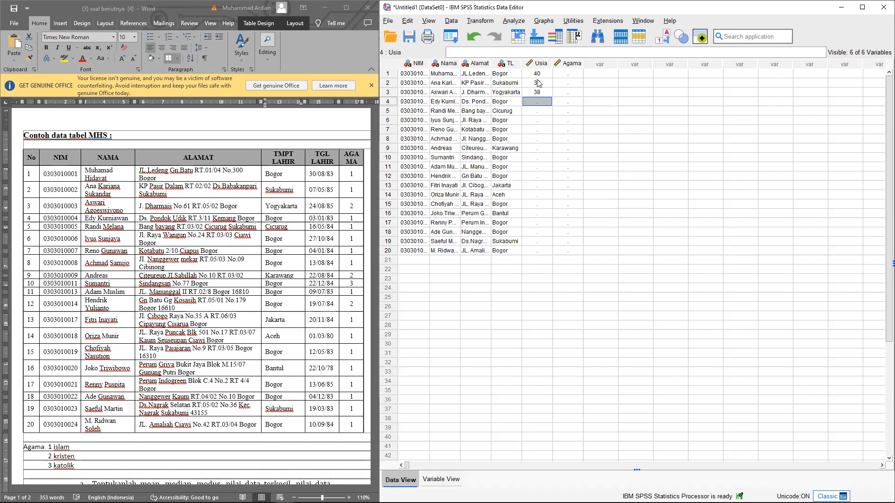
Step: Enter Usia code 83 (age 40) in row 4 and code 84 (age 39) in rows 5 to 9
type("83")
key("Return")
type("84")
key("Return")
type("84")
key("Return")
type("84")
key("Return")
type("84")
key("Return")
type("84")
key("Return")
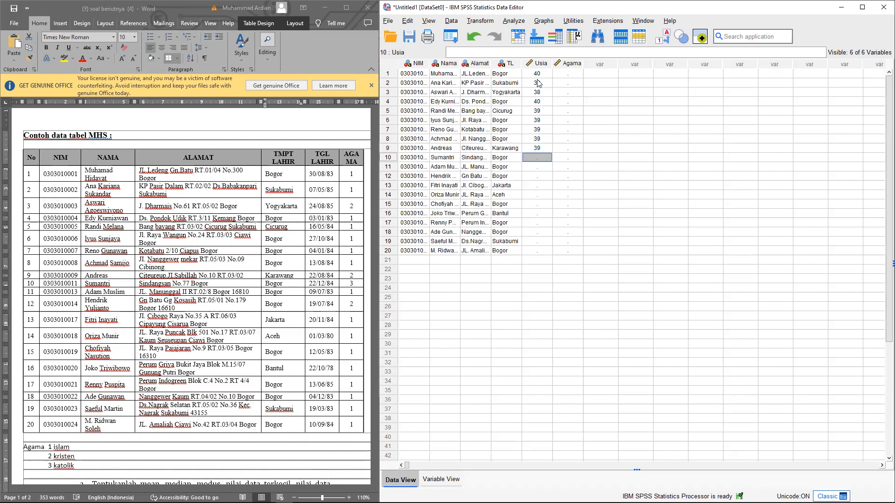
Step: Fill Usia in rows 10 to 13 with codes 84, 83, 84 and 84 (ages 39, 40, 39 and 39)
type("84")
key("Return")
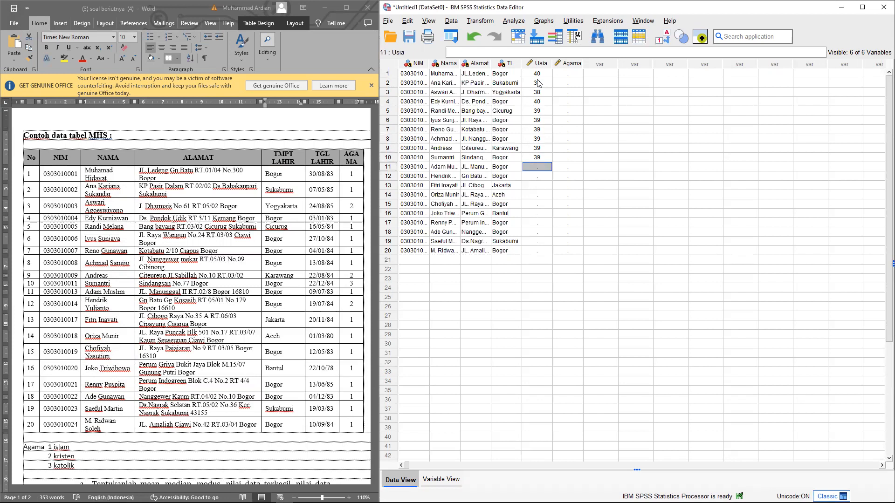
type("83")
key("Return")
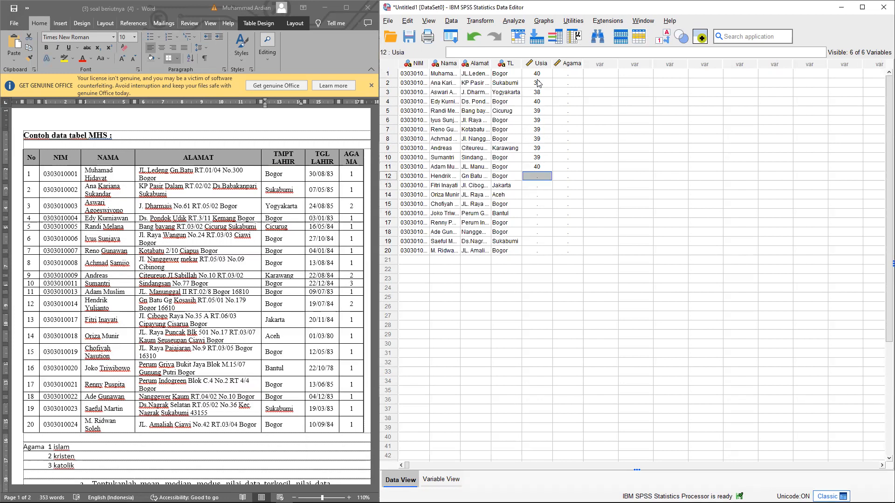
type("84")
key("Return")
type("84")
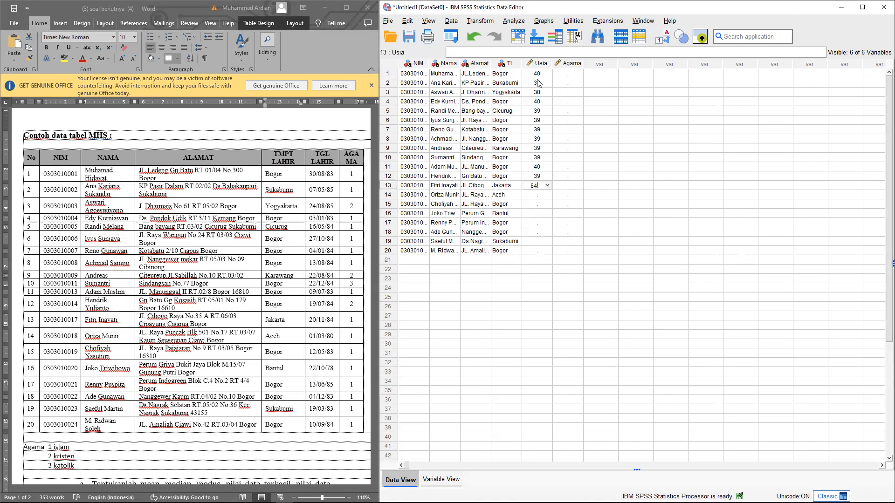
key("Return")
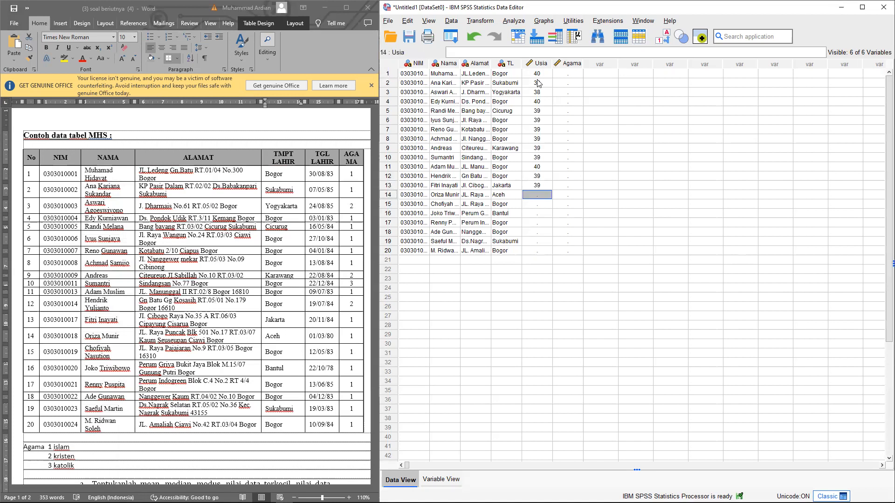
Step: Fill Usia in rows 14, 15 and 16 with the ages 43, 40 and 45
type("43")
key("Return")
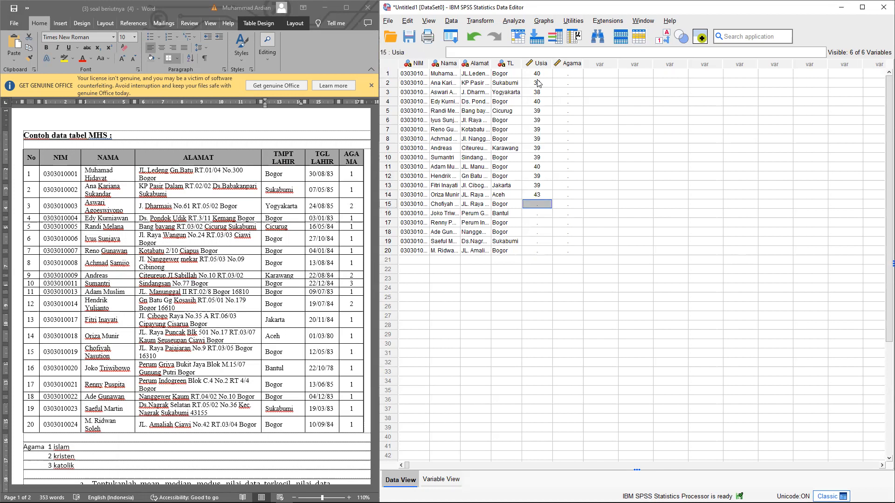
type("40")
key("Return")
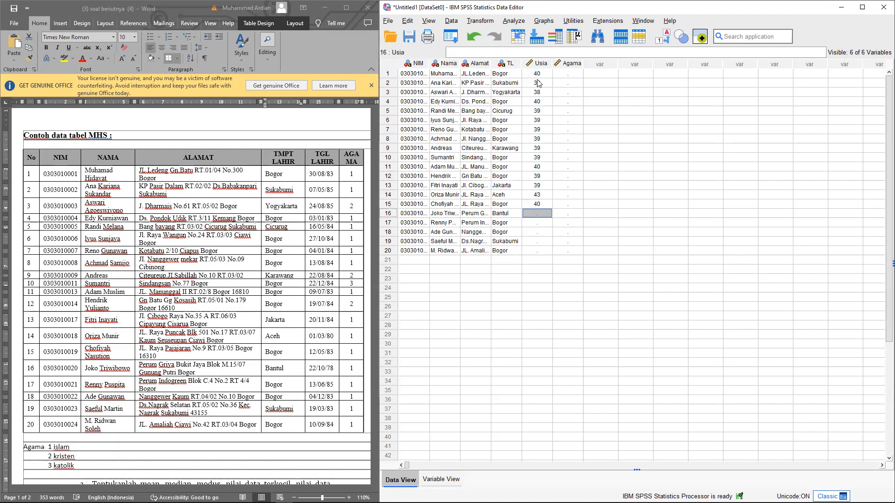
type("78")
key("BackSpace")
key("BackSpace")
type("45")
key("Return")
Step: Enter Usia as 38 in row 17 and 40 in row 18
type("38")
key("Return")
type("83")
key("BackSpace")
key("BackSpace")
type("40")
key("Return")
Step: Enter Usia as 40 in row 19 and 39 in row 20
type("8")
key("BackSpace")
type("40")
key("Return")
type("84")
key("BackSpace")
key("BackSpace")
type("39")
key("Return")
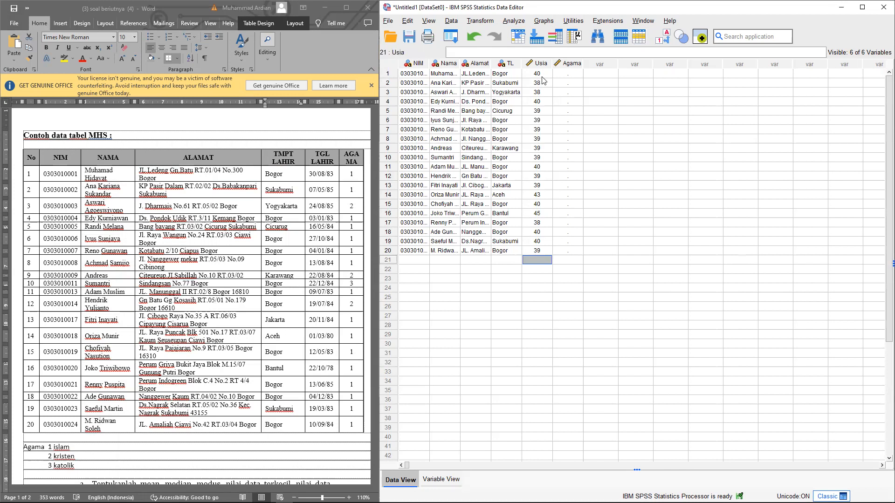
Step: Enter Agama code 1 (Islam) in rows 1 and 2 and code 2 (Kristen) in row 3
left_click(542, 76)
left_click(564, 73)
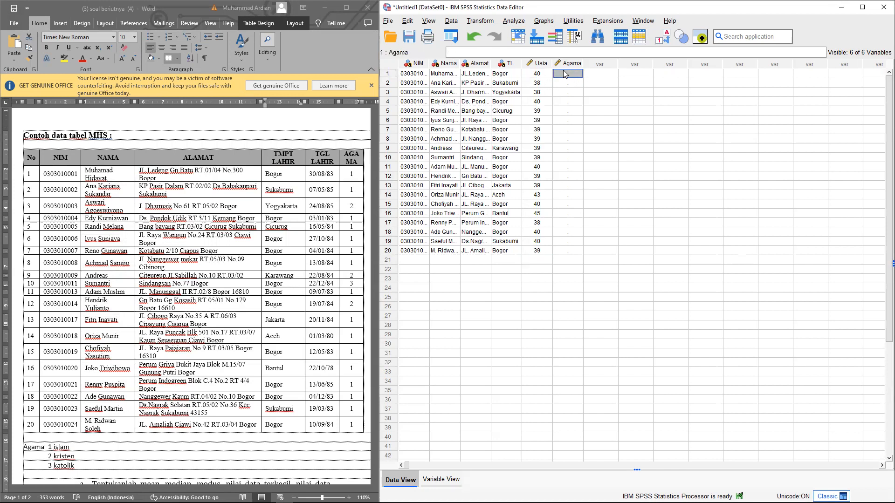
type("1")
key("Return")
type("1")
key("Return")
type("3")
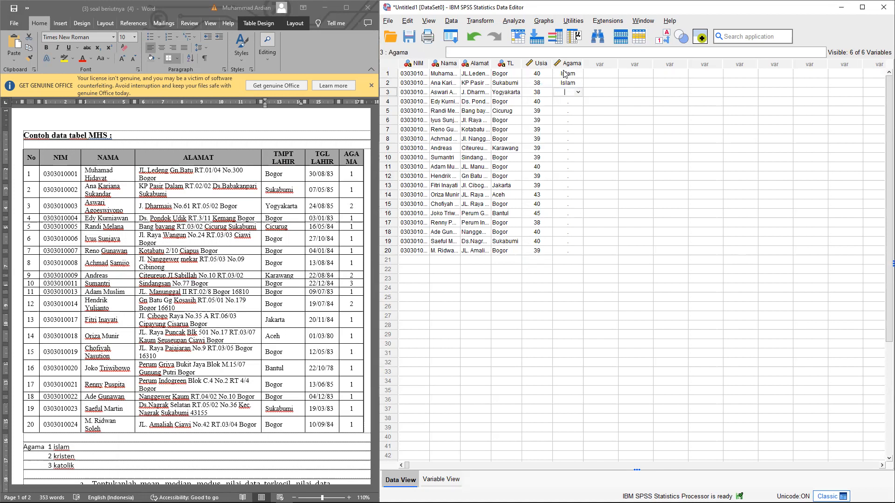
key("Return")
Step: Enter Agama code 1 (Islam) in rows 4 to 8
type("1")
key("Return")
type("1")
key("Return")
type("1")
key("Return")
type("1")
key("Return")
type("1")
key("Return")
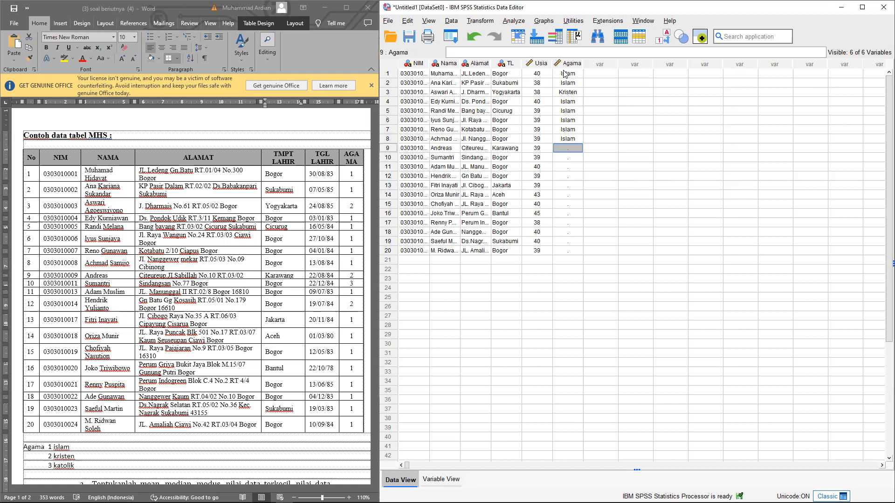
Step: Enter Agama code 2 (Kristen) in row 9 and code 3 (Khatolik) in row 10
type("2")
key("Return")
type("3")
key("Return")
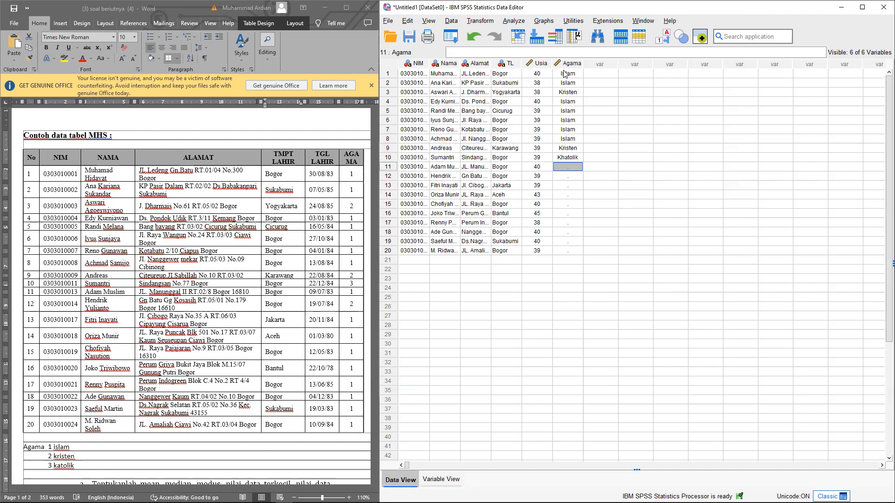
Step: Enter Agama code 1 (Islam) in row 11, code 2 (Kristen) in row 12 and code 1 in rows 13 to 20
type("1")
key("Return")
type("1")
key("Return")
type("1")
key("Return")
type("1")
key("Return")
key("1")
key("Return")
key("1")
key("Return")
key("1")
key("Return")
key("1")
key("Return")
key("1")
key("Return")
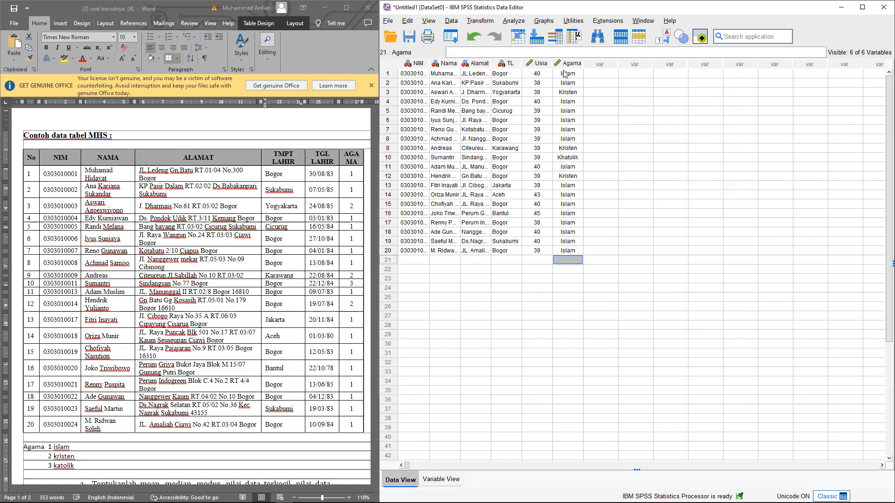
Step: Widen the NIM, Nama and Alamat columns so their full entries can be read in the data grid
left_click(416, 93)
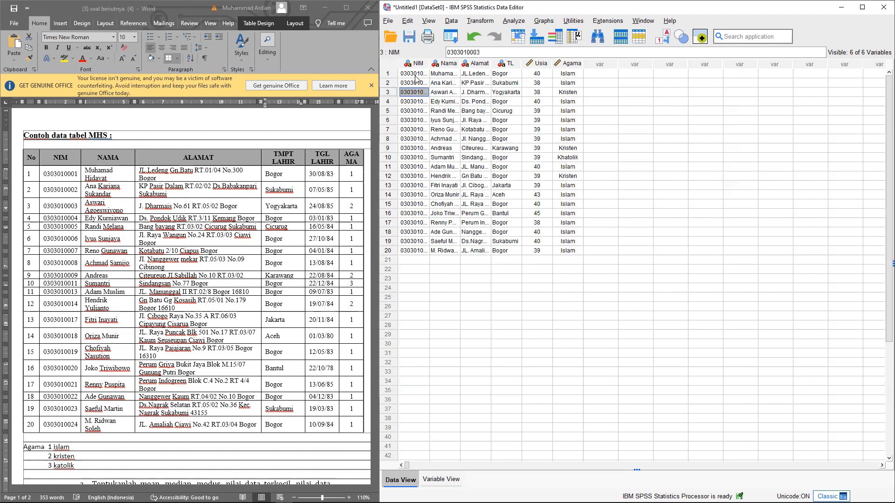
left_click(453, 92)
left_click_drag(429, 65, 756, 63)
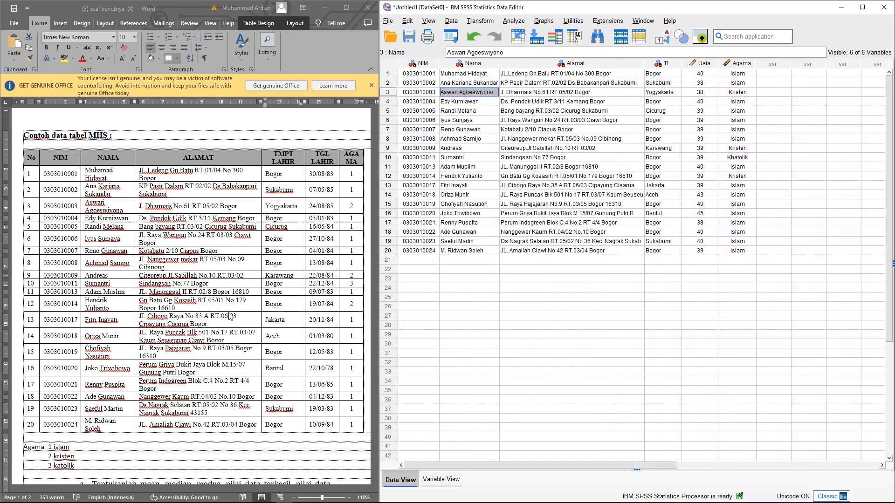
Step: Read question a below the Word table for the statistics requested on student age
scroll(230, 316, "down", 3)
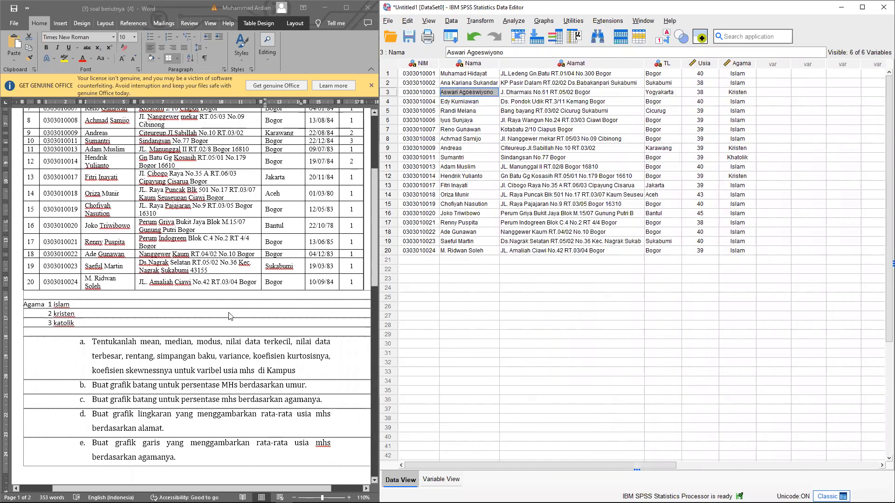
left_click(191, 343)
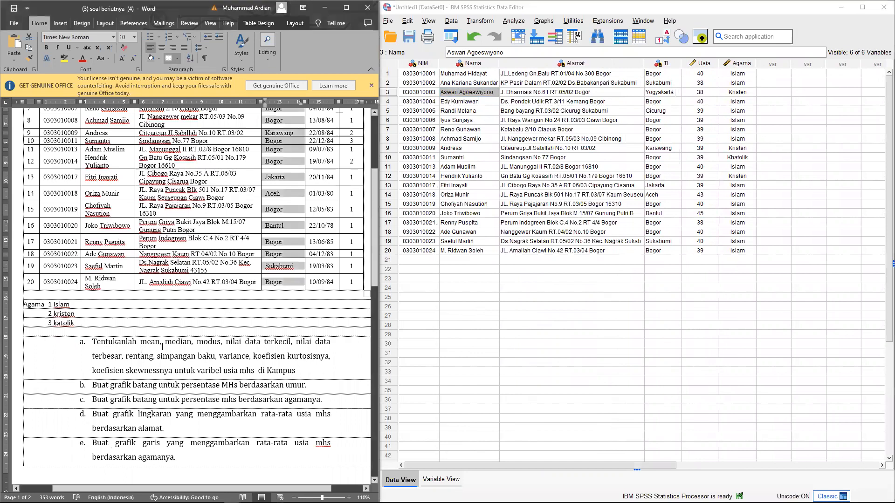
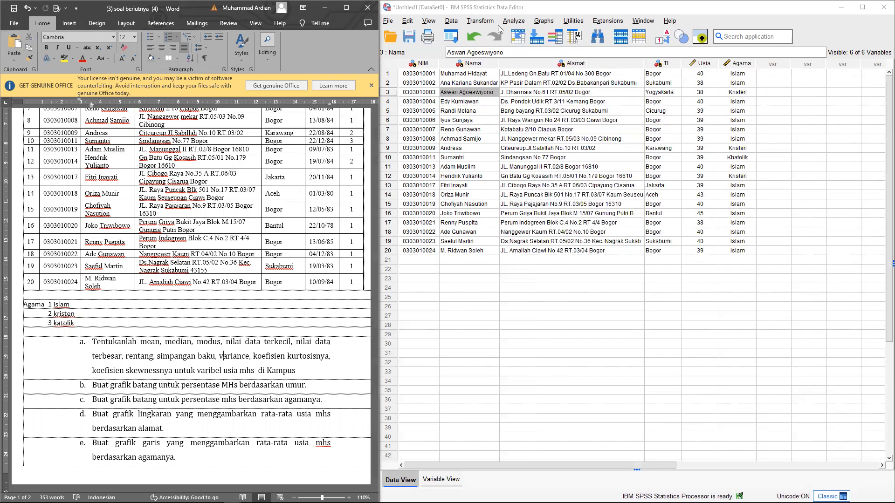
left_click(544, 23)
mouse_move(516, 25)
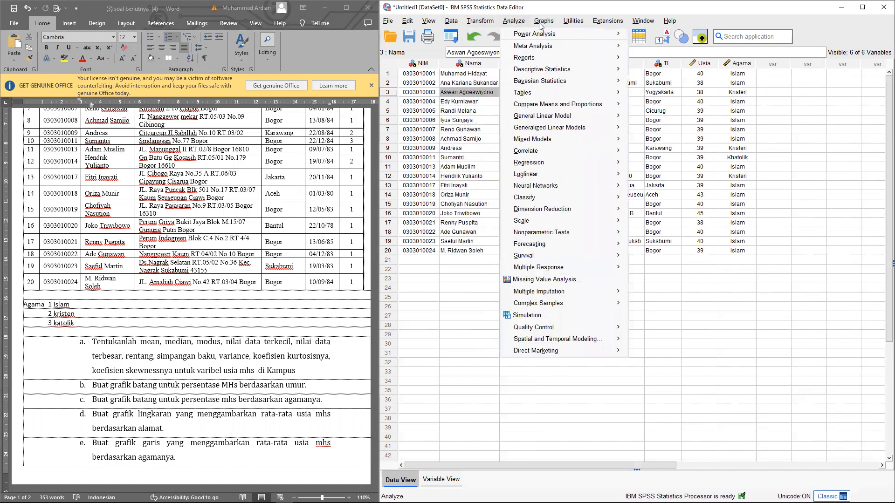
mouse_move(578, 24)
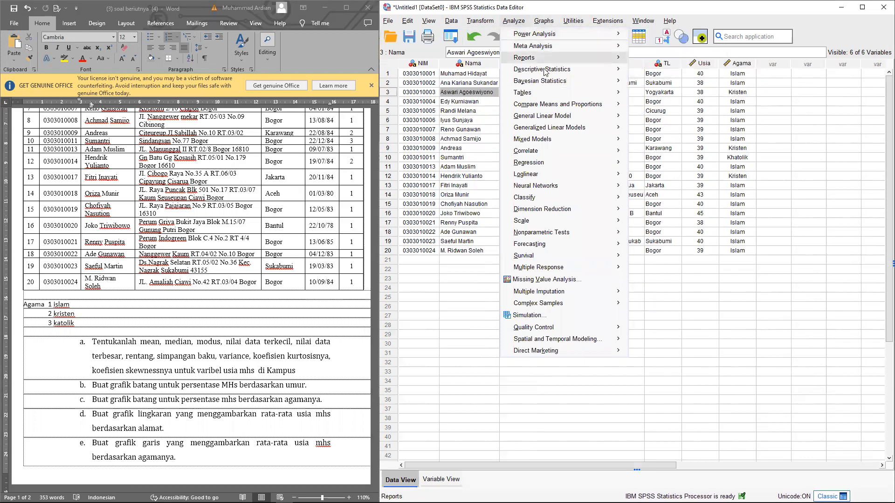
mouse_move(541, 104)
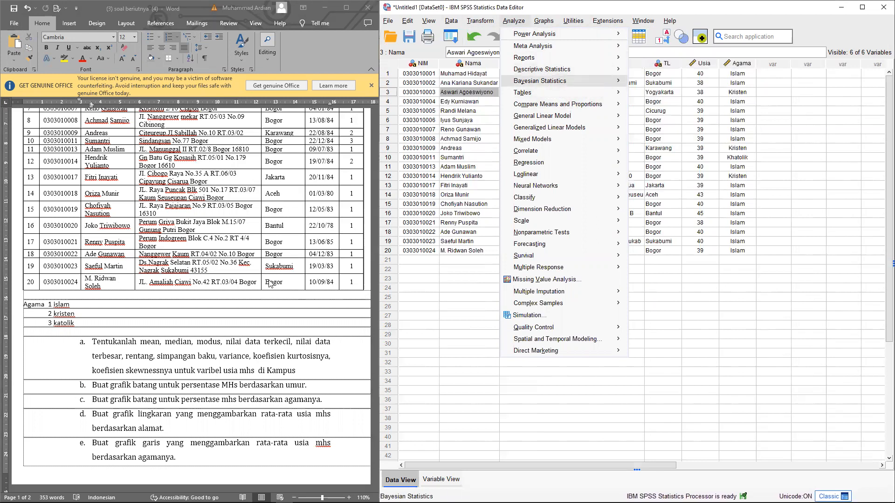
left_click(423, 290)
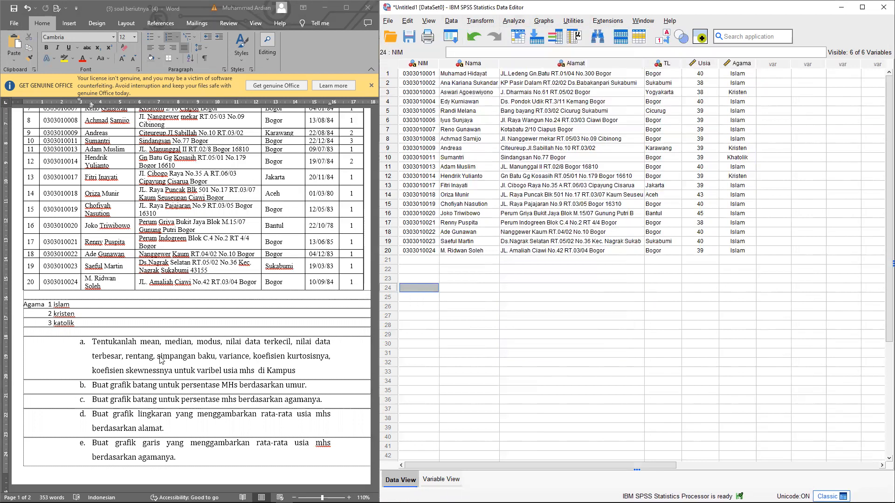
Step: Start a Frequencies analysis and add Usia Mahasiswa as its variable, as question a requires
left_click(522, 22)
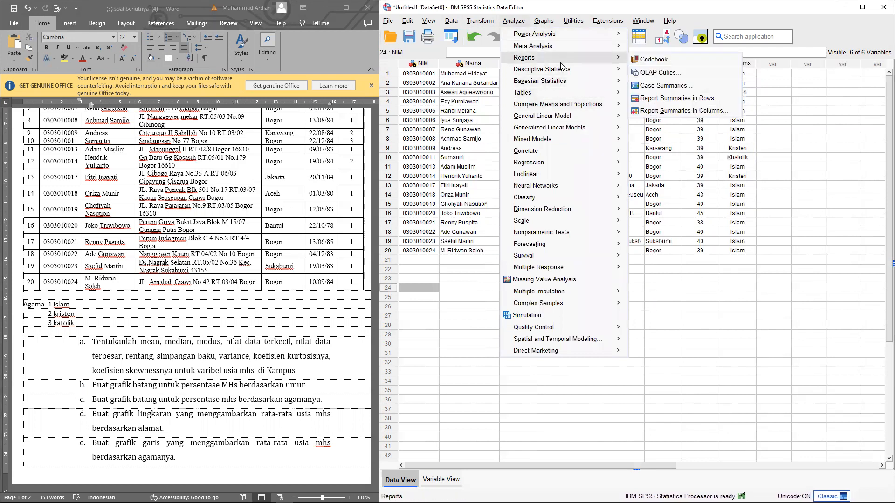
mouse_move(562, 71)
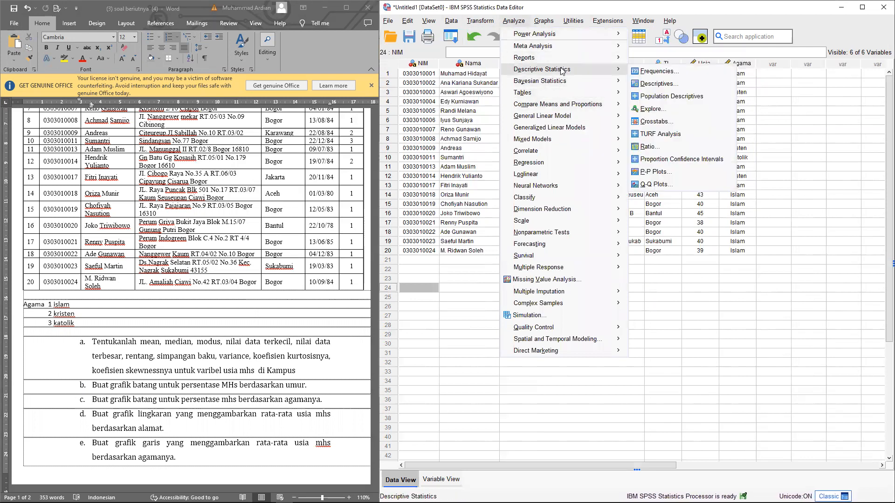
left_click(648, 72)
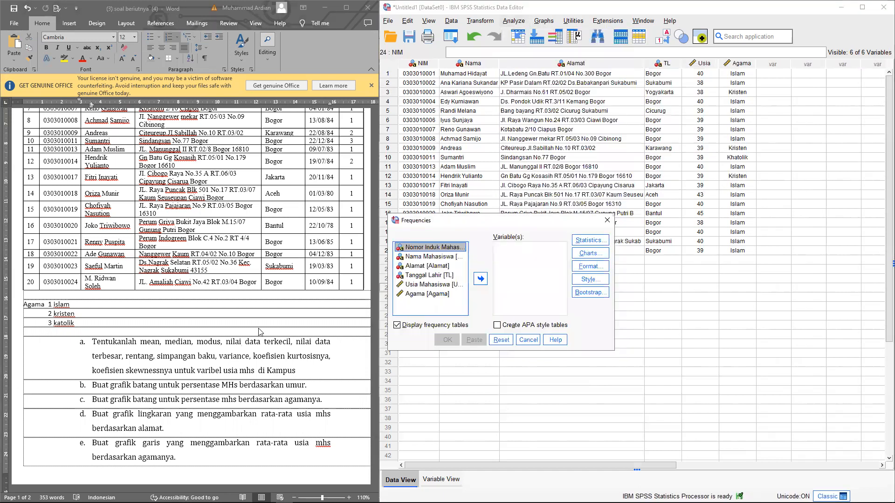
left_click(230, 373)
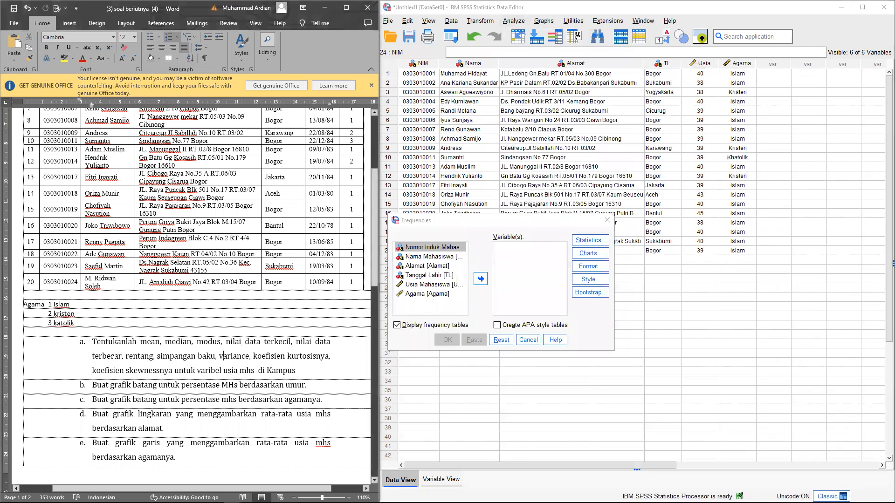
left_click_drag(245, 372, 196, 372)
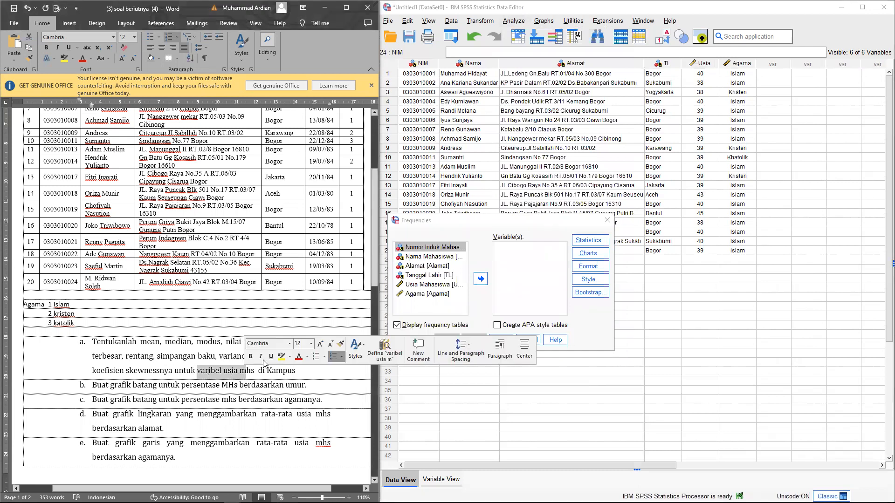
left_click(431, 285)
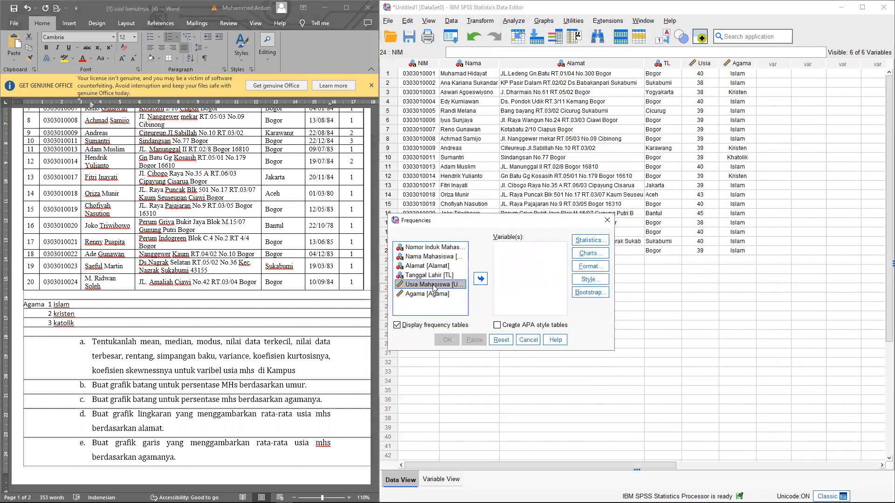
left_click(481, 280)
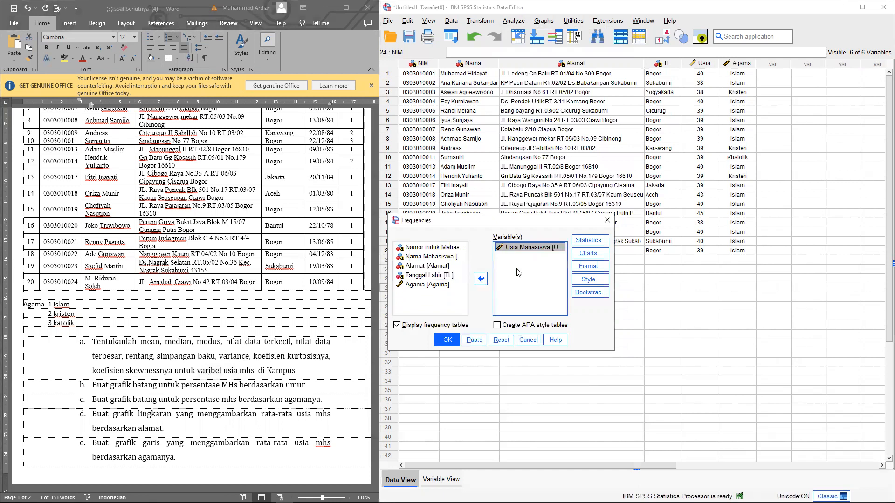
Step: Include the mean, median and mode in the statistics for the Frequencies analysis
left_click(582, 244)
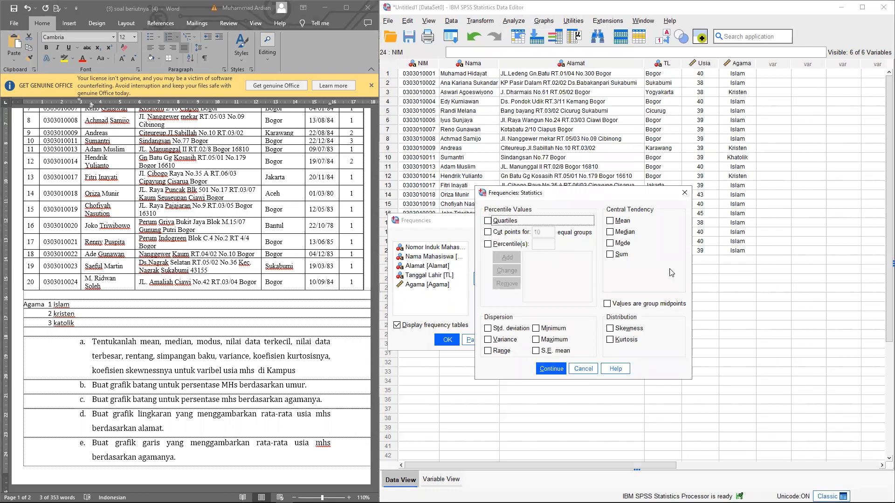
left_click(609, 221)
left_click(610, 232)
left_click(610, 243)
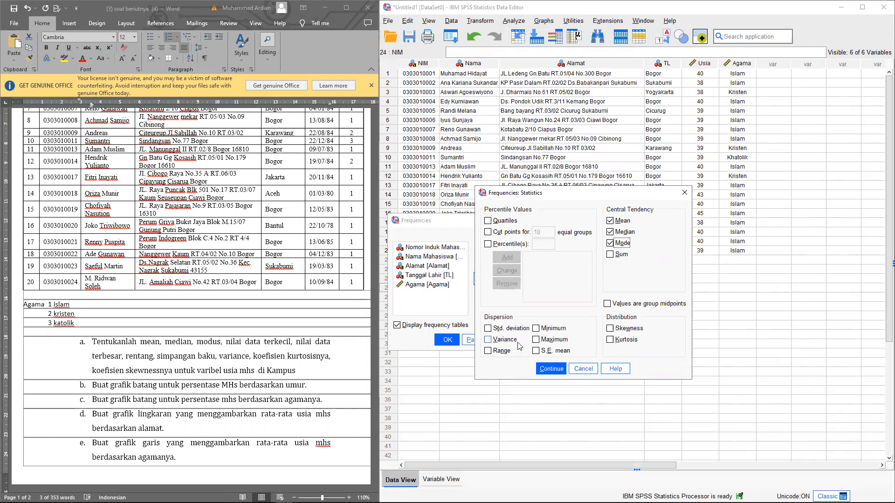
Step: Add the minimum, maximum and range to the requested dispersion statistics, following question a
left_click(536, 328)
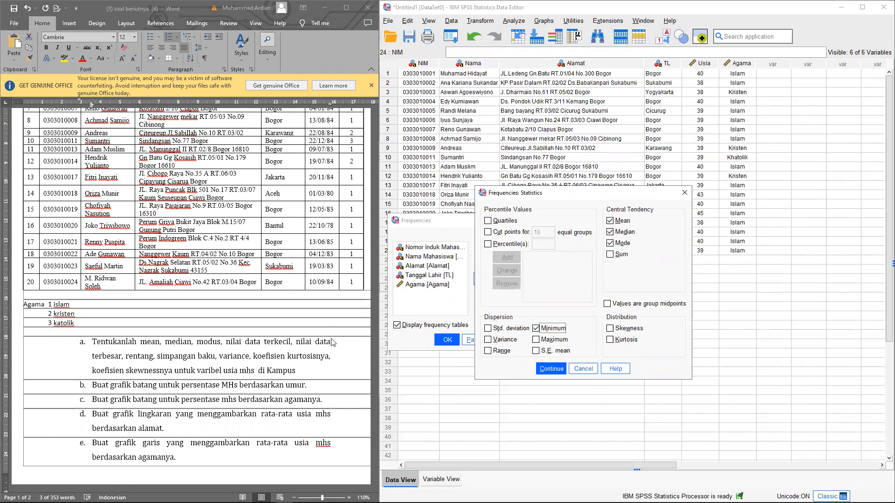
left_click(125, 364)
left_click(536, 339)
left_click(488, 351)
Step: Add the standard deviation and variance to the requested dispersion statistics
left_click(196, 361)
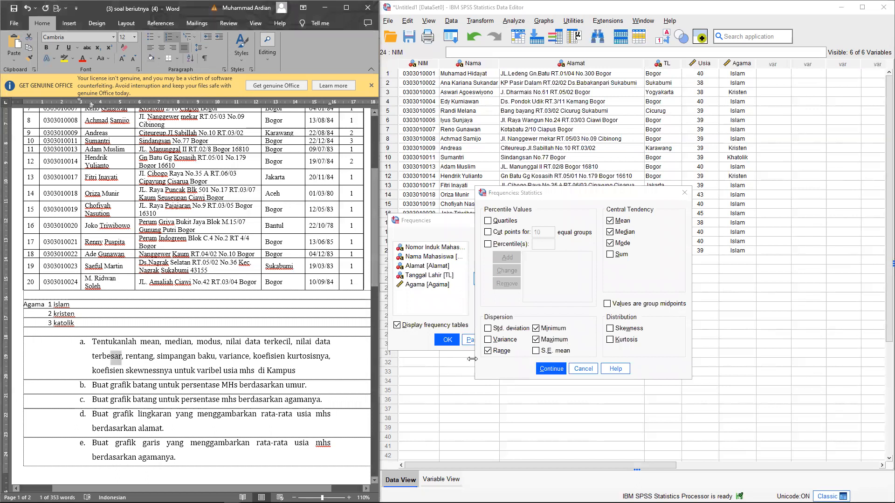
left_click(508, 329)
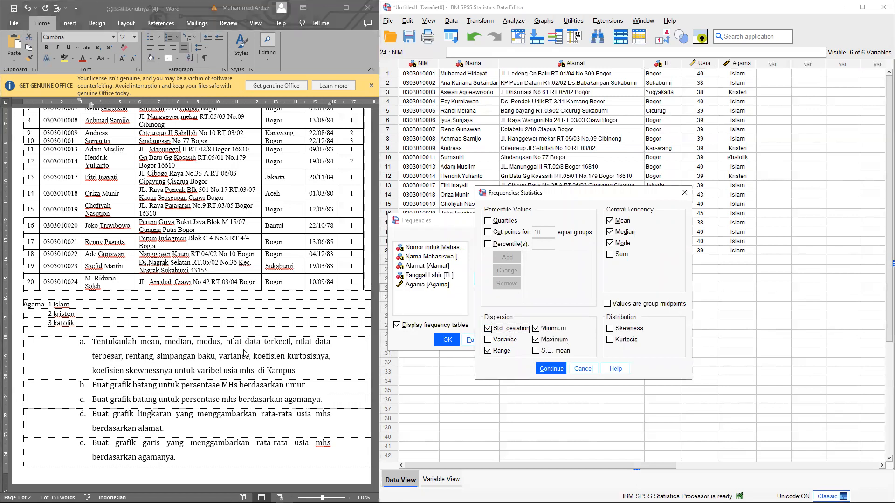
left_click_drag(223, 357, 249, 357)
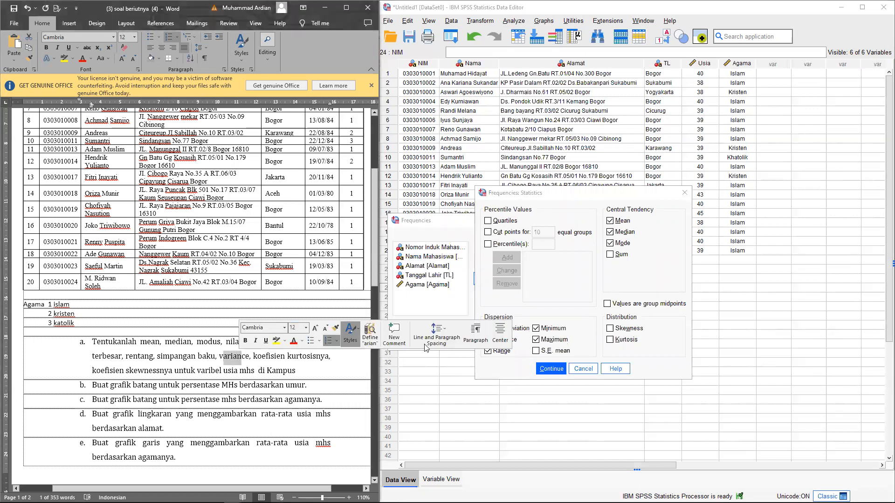
left_click(515, 341)
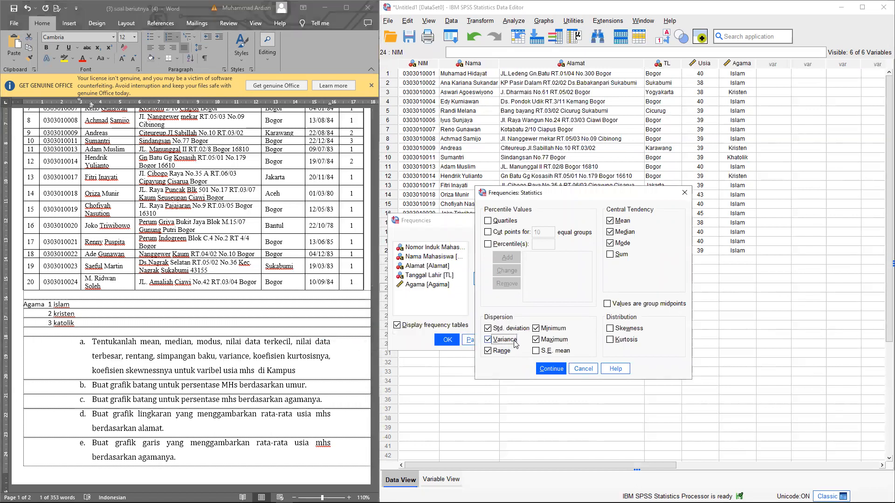
Step: Add kurtosis and skewness to the distribution statistics and run the Frequencies analysis
left_click(610, 339)
left_click_drag(126, 371, 166, 371)
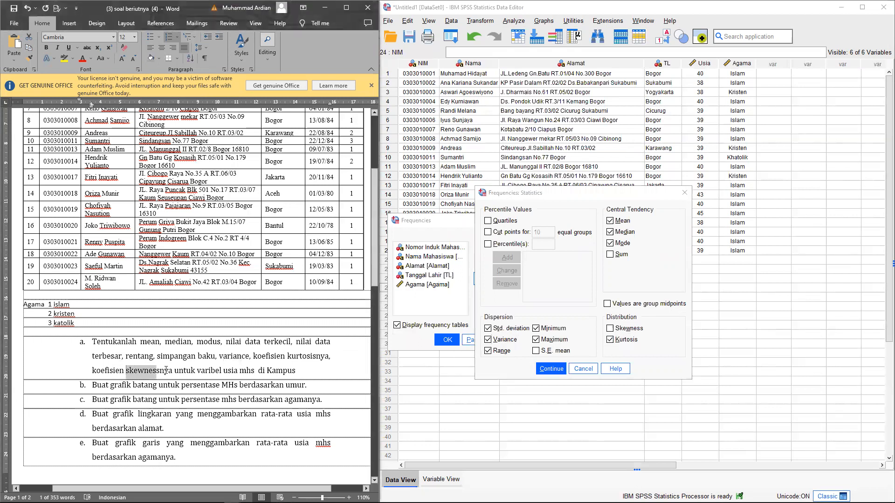
left_click(610, 328)
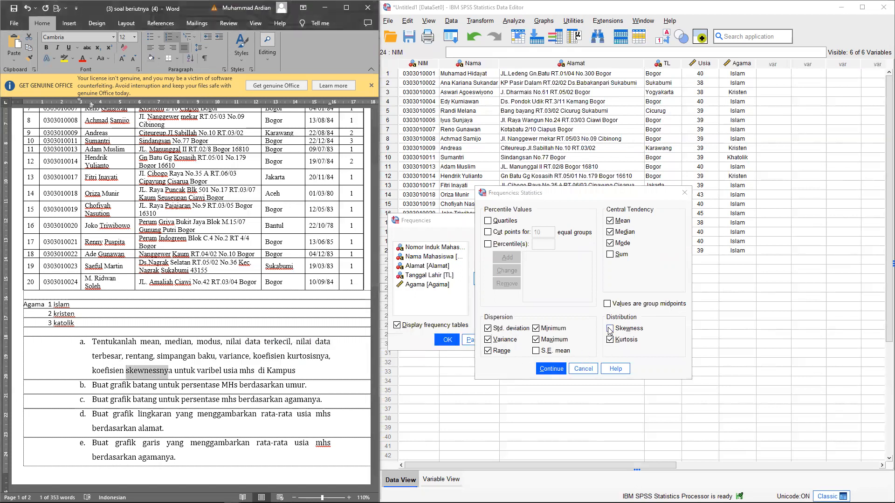
left_click(552, 368)
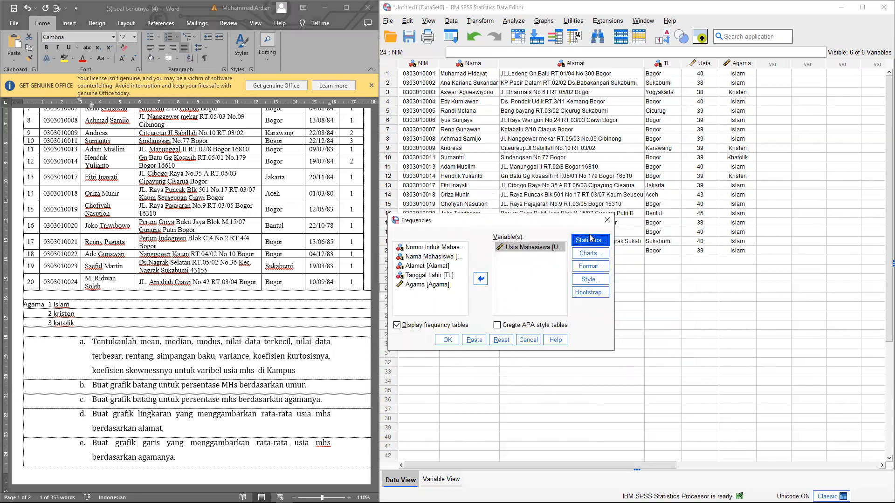
left_click(448, 340)
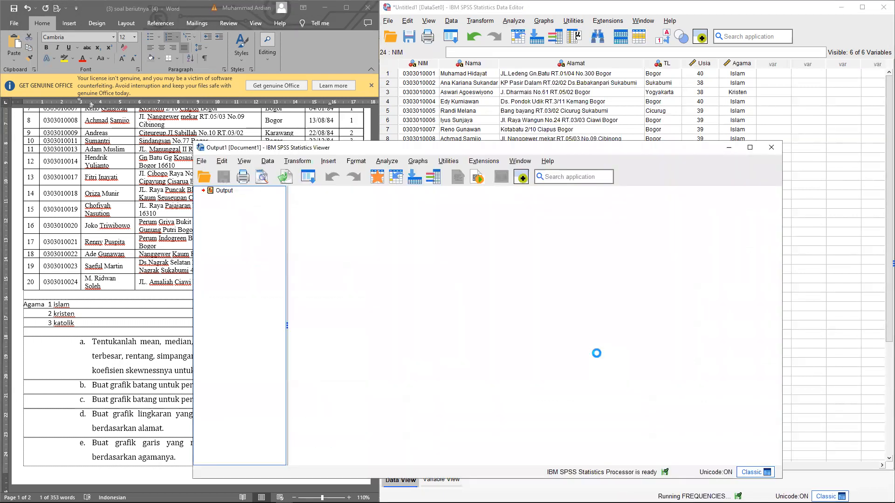
Step: Move the output viewer window beside the Word document so the assignment questions stay uncovered
left_click(418, 161)
left_click(436, 153)
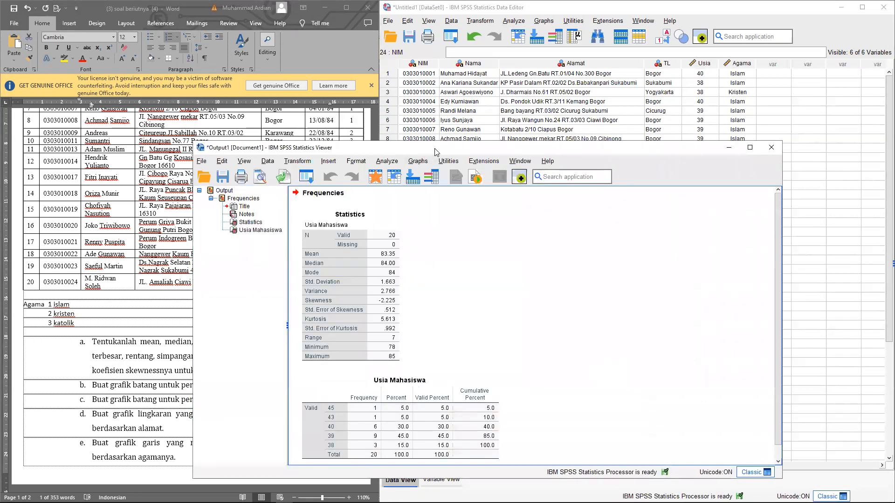
left_click_drag(443, 150, 627, 90)
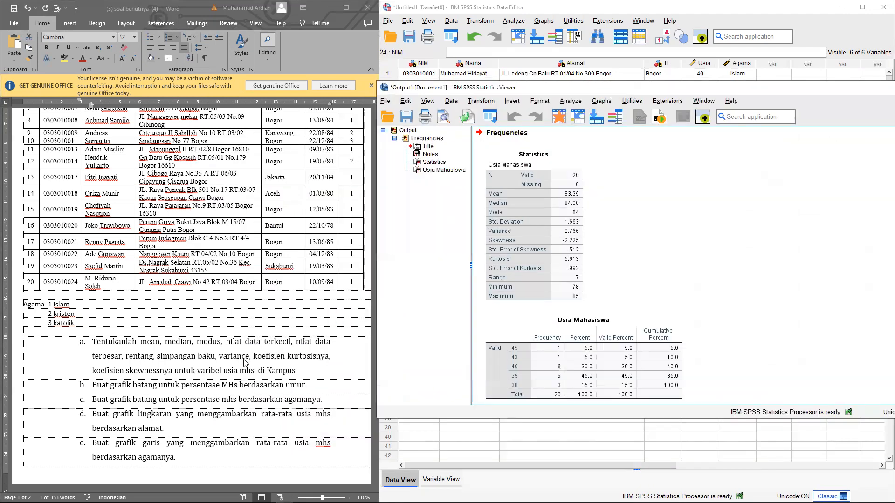
Step: Compare question a's mean, median, mode, minimum, maximum and range with the Statistics table for student age
scroll(173, 342, "down", 1)
left_click_drag(150, 321, 220, 320)
left_click(577, 198)
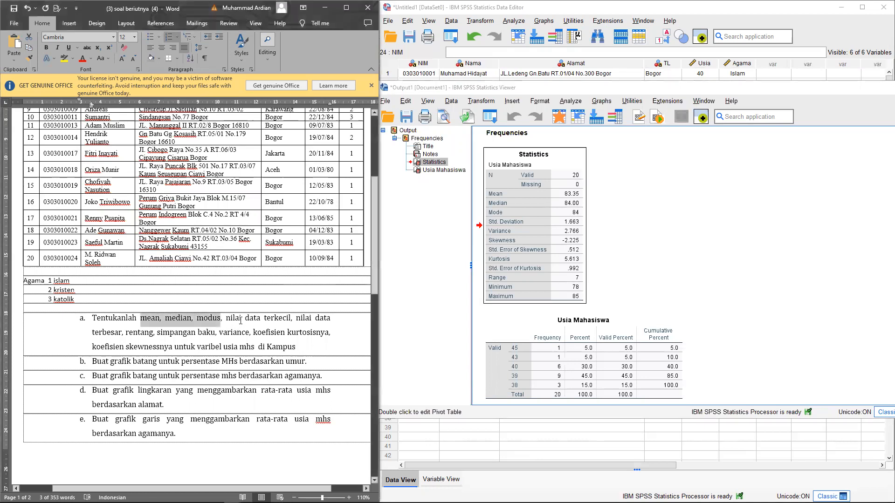
left_click_drag(226, 319, 285, 319)
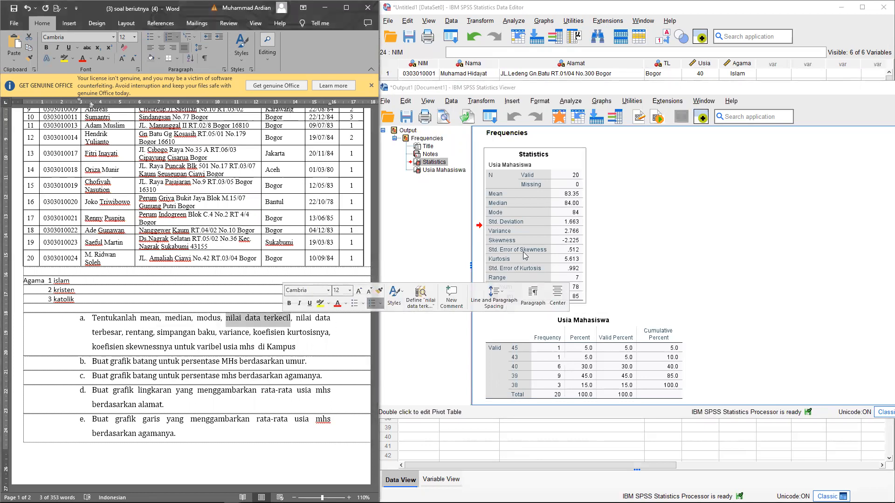
left_click(584, 260)
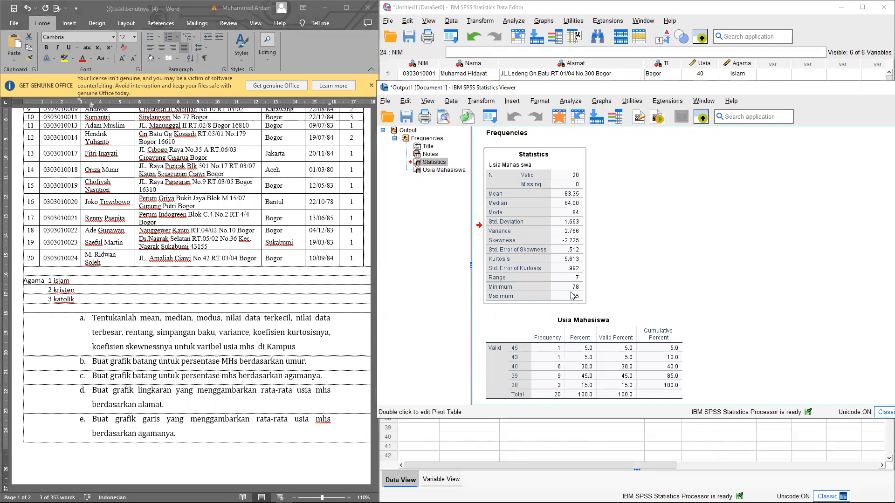
left_click_drag(295, 318, 156, 335)
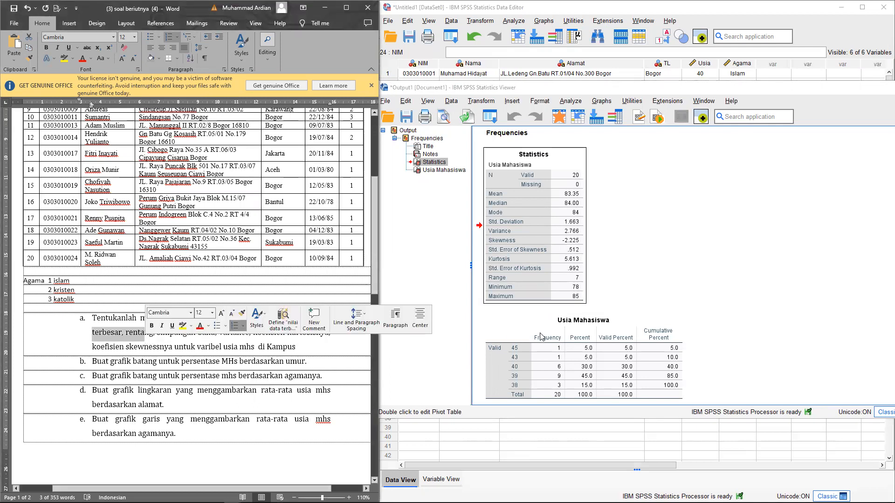
left_click(547, 306)
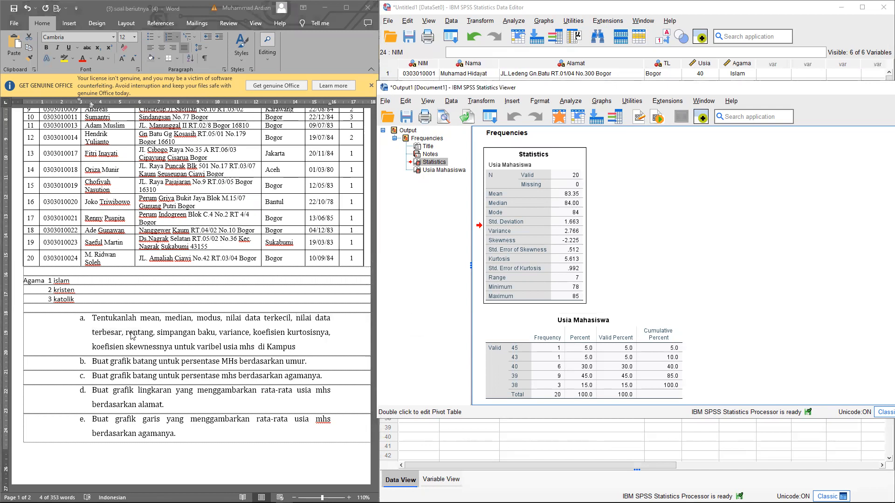
key("alt+Tab")
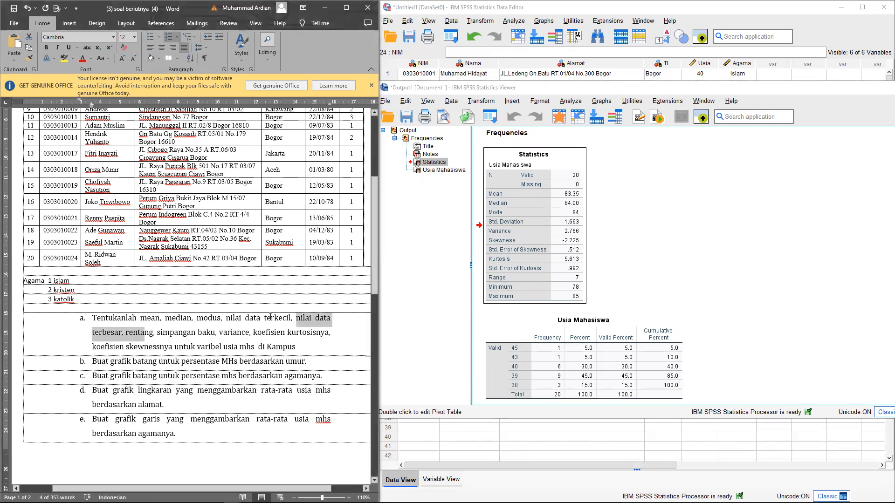
left_click(584, 278)
Step: Check question a's standard deviation, variance, kurtosis and skewness against the Statistics table for student age
left_click(160, 337)
left_click_drag(159, 336, 195, 336)
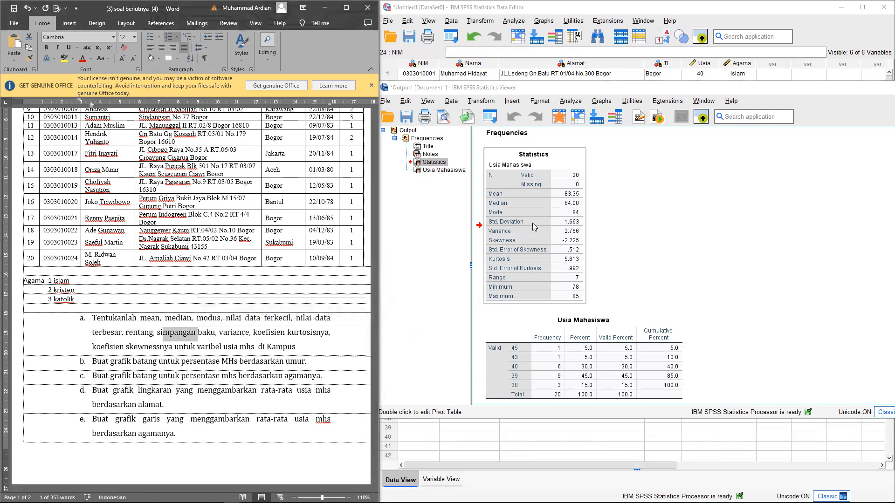
left_click(578, 226)
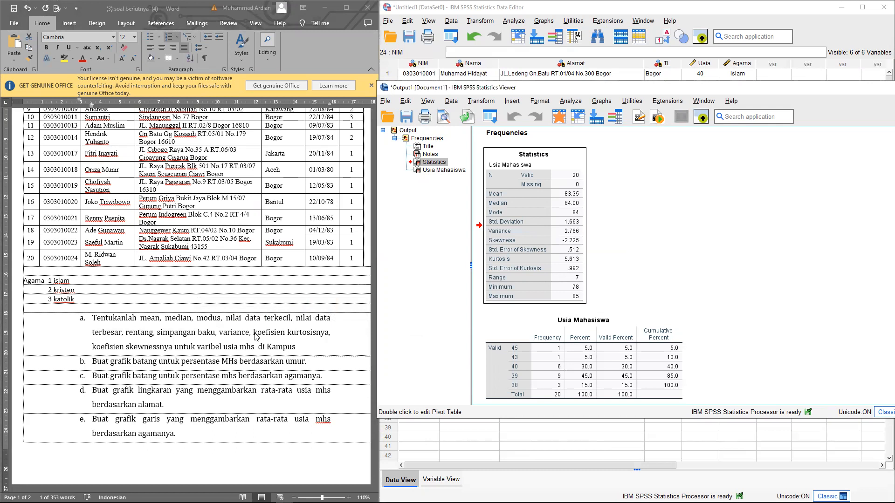
left_click(223, 333)
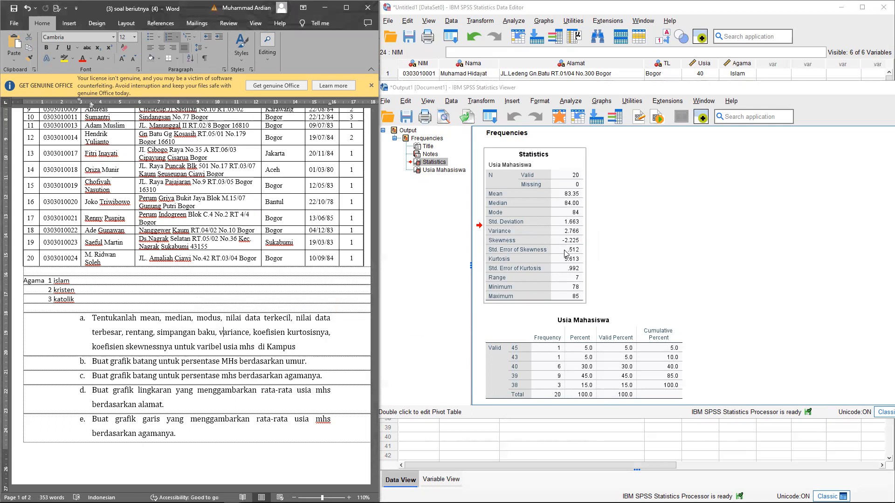
left_click(575, 235)
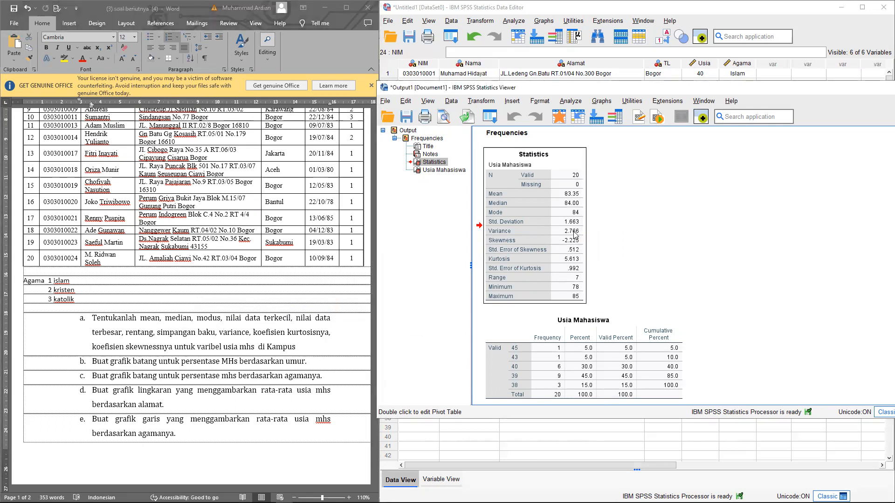
left_click(254, 333)
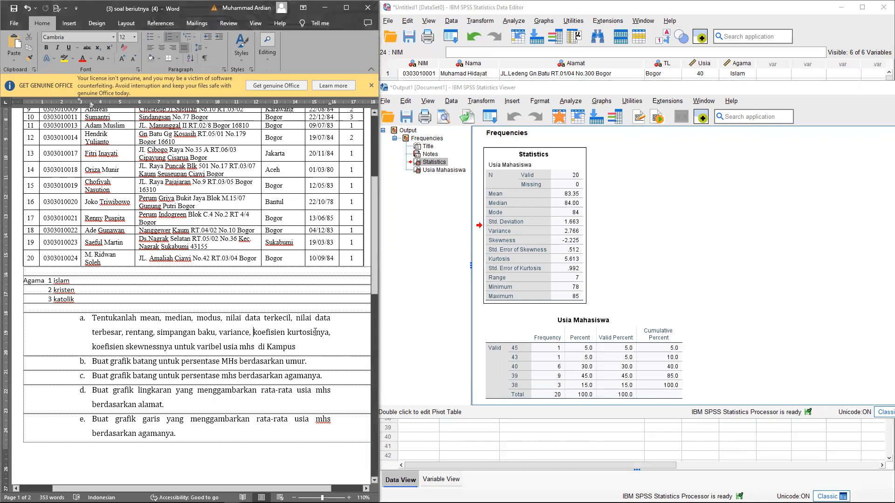
left_click_drag(254, 333, 329, 333)
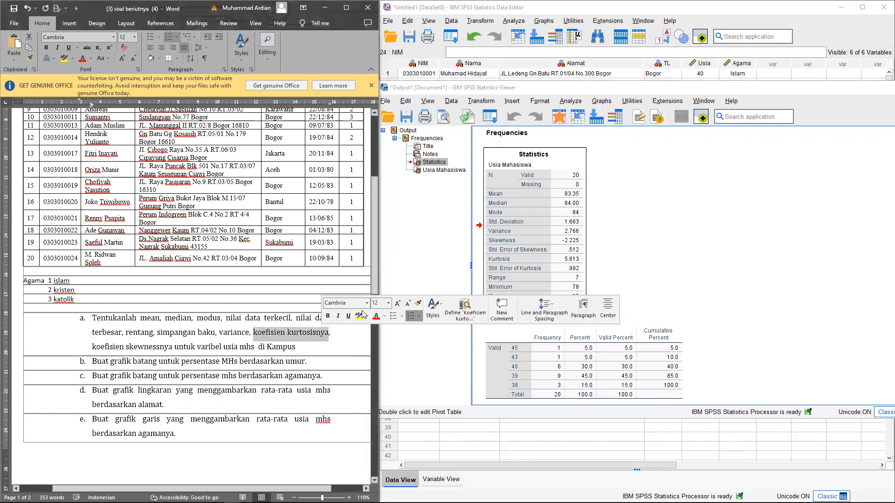
left_click(576, 264)
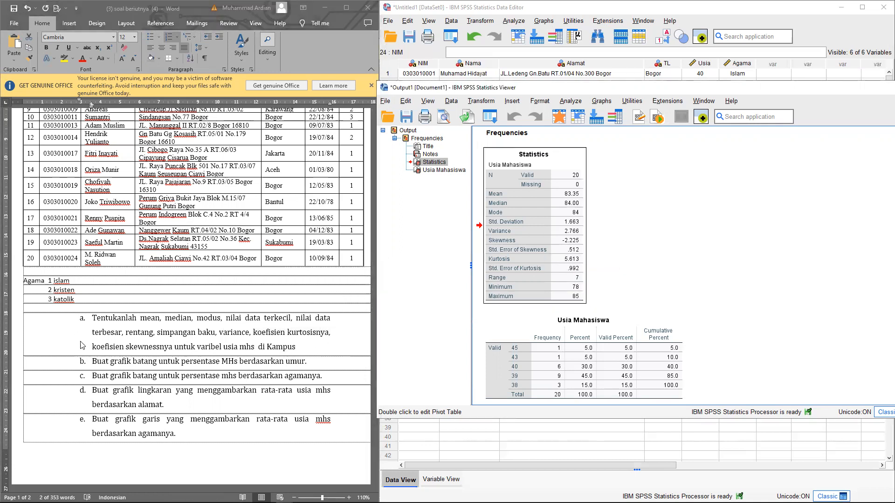
left_click(97, 347)
left_click_drag(98, 347, 196, 347)
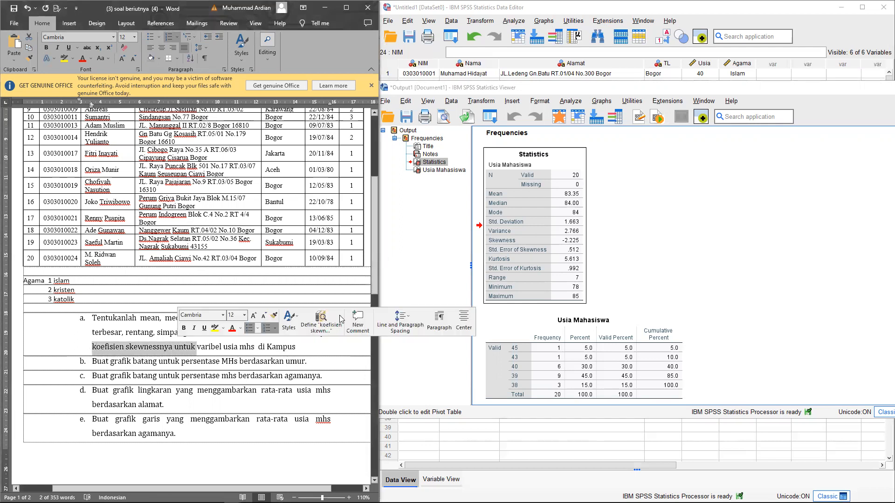
left_click(571, 243)
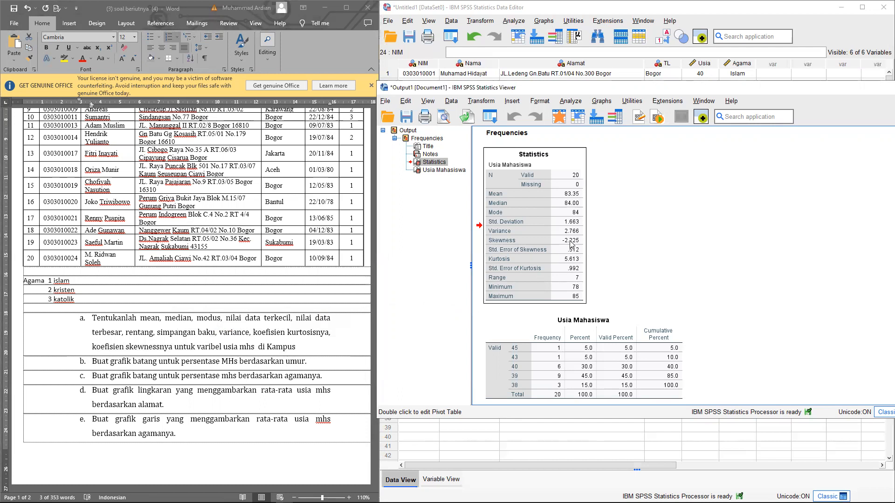
Step: Close the output viewer holding the Frequencies results to return to the data editor
double_click(796, 90)
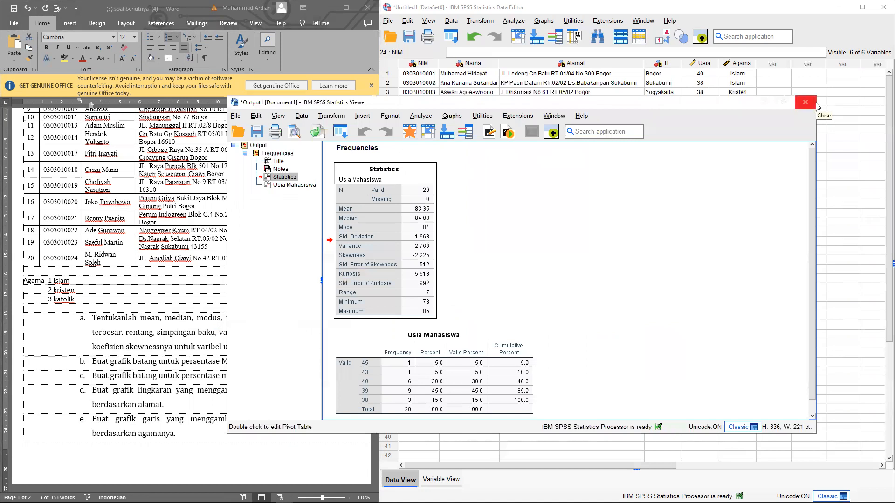
left_click(816, 107)
left_click(522, 284)
Step: Following question b, start defining a simple bar chart with summaries for groups of cases
left_click_drag(92, 362, 312, 363)
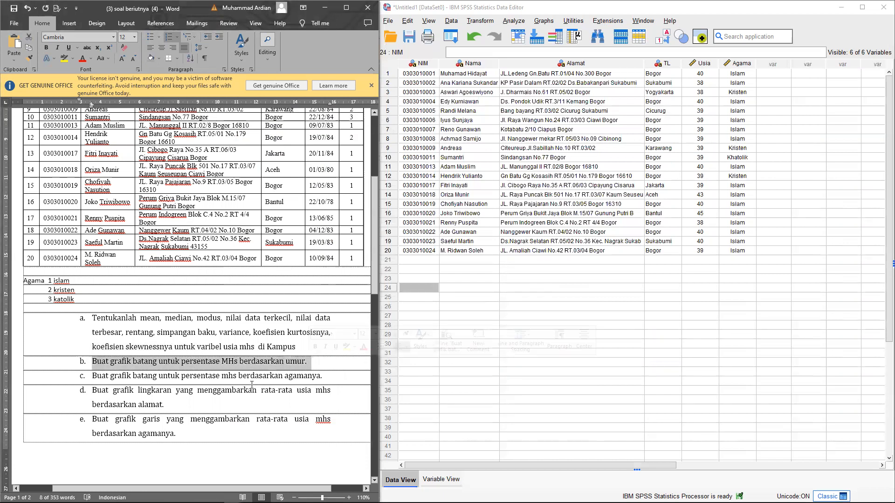
left_click(540, 233)
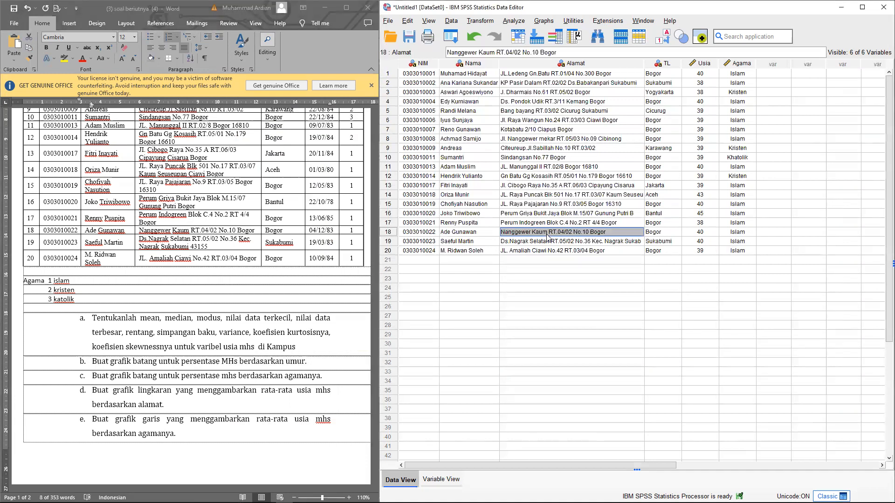
left_click(544, 21)
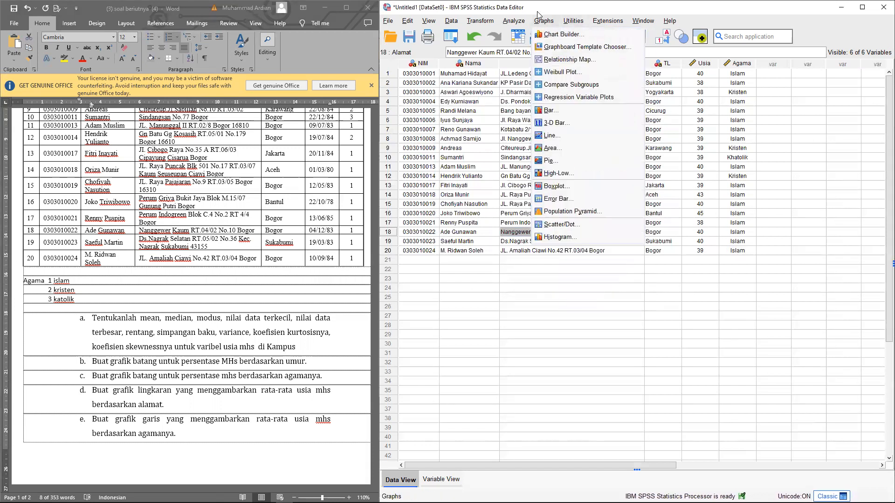
left_click(550, 111)
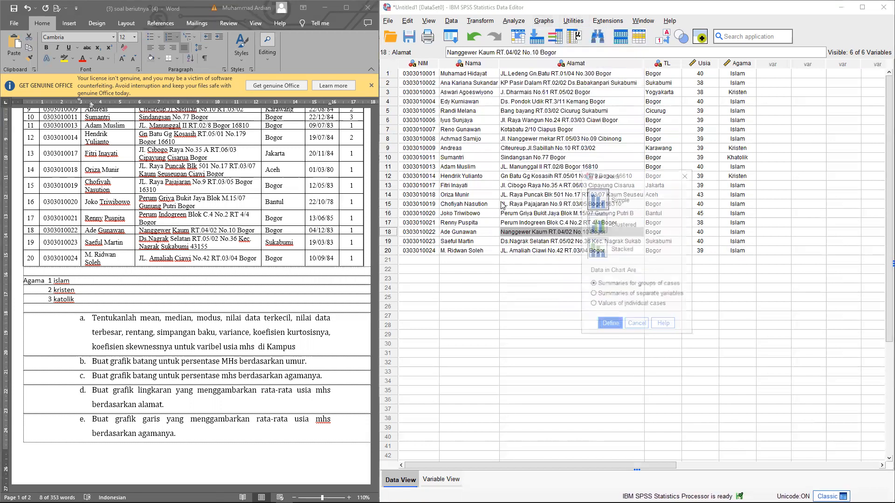
left_click(600, 285)
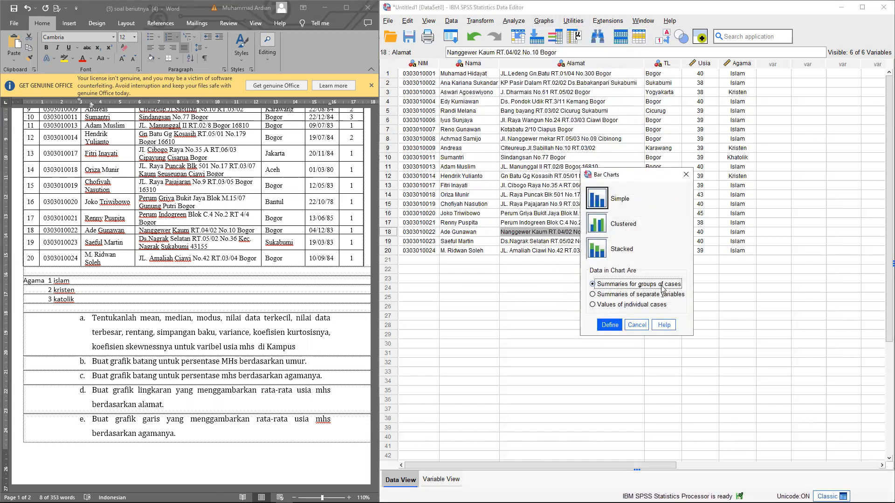
left_click(610, 325)
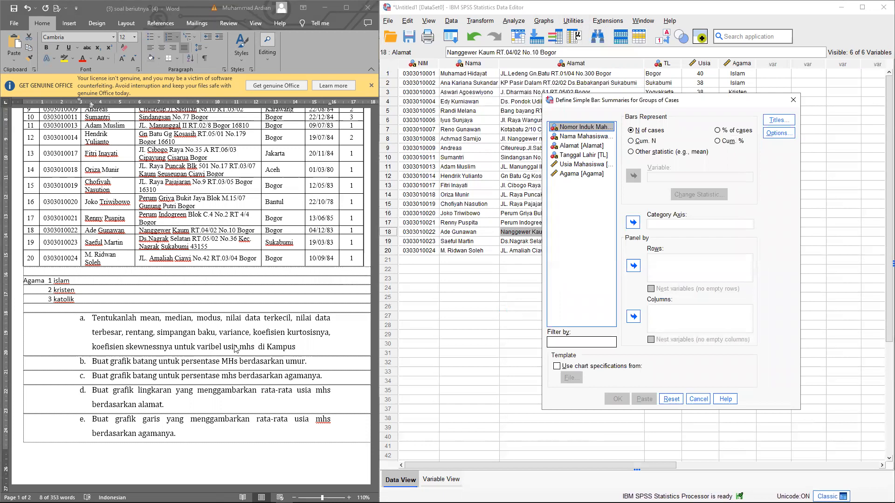
Step: Check question b's wording and make the bars represent % of cases
triple_click(165, 367)
left_click(271, 363)
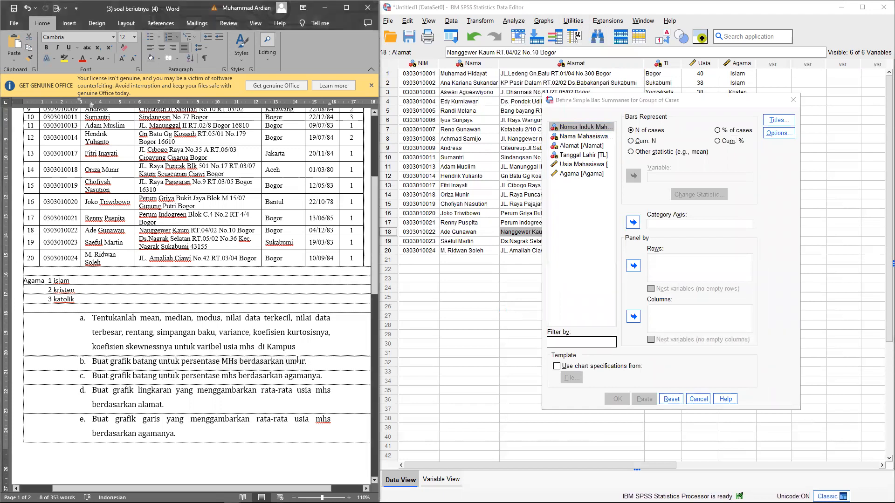
left_click_drag(242, 361, 306, 362)
left_click(561, 165)
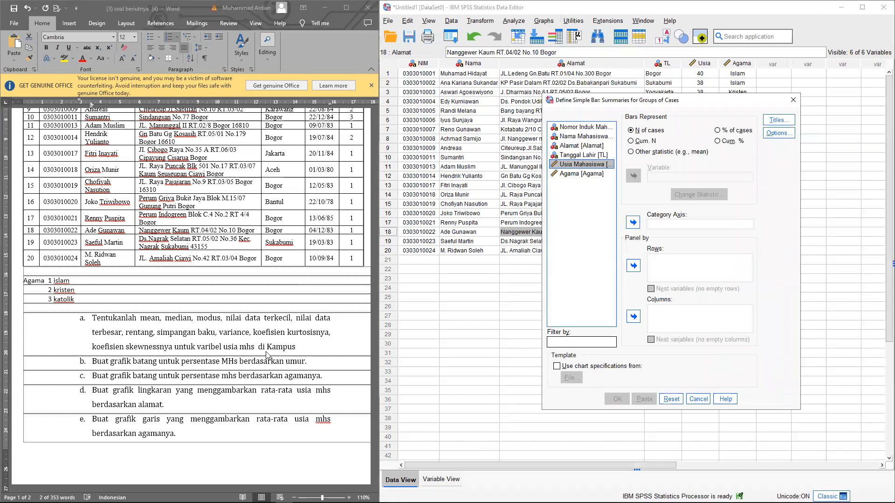
left_click(157, 362)
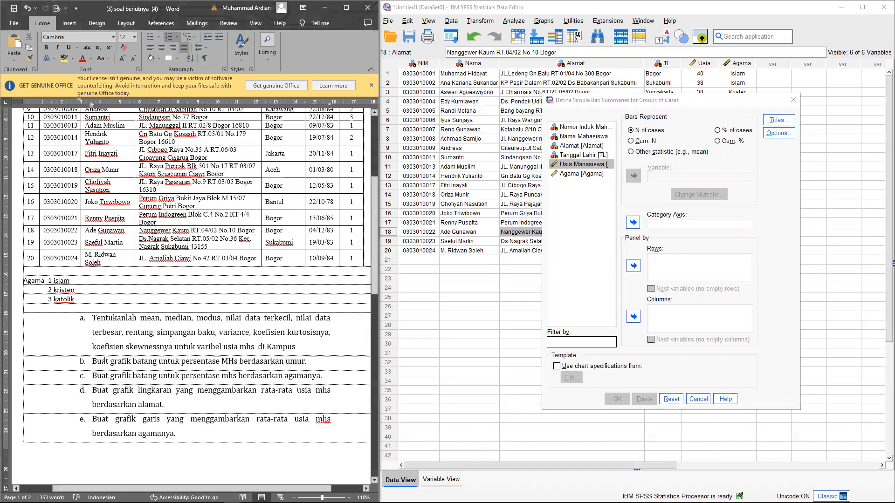
left_click_drag(168, 362, 234, 364)
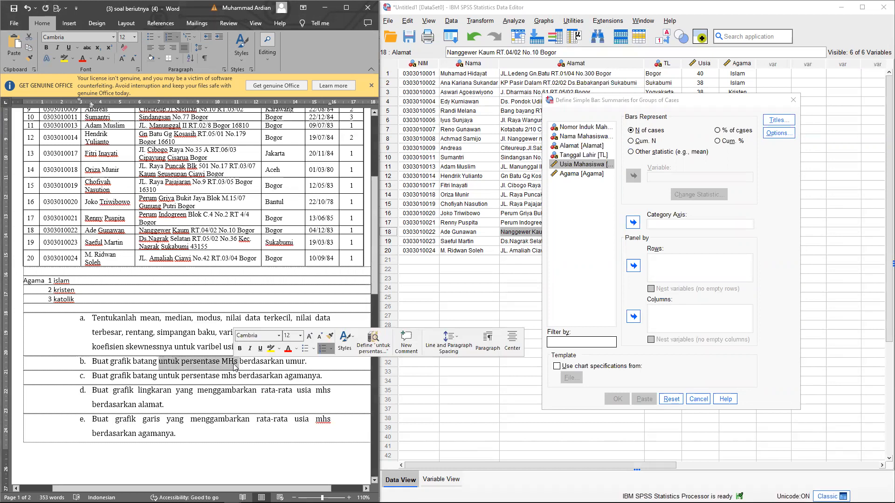
left_click(718, 135)
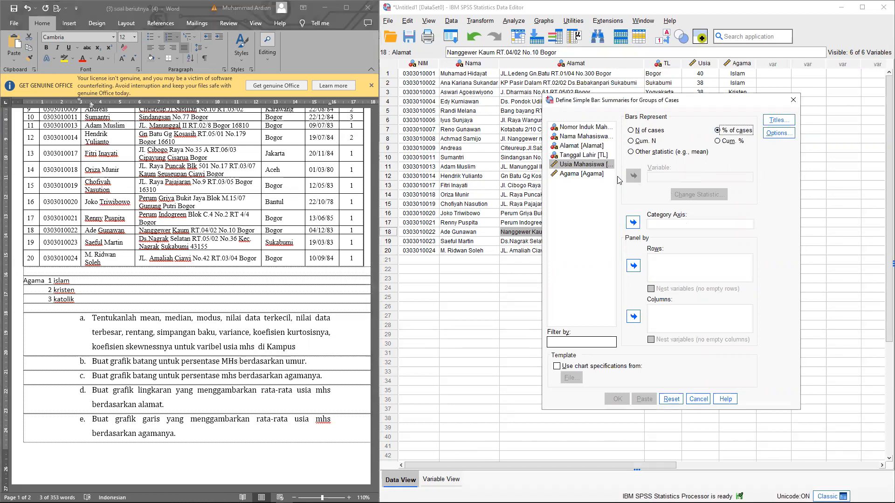
left_click(718, 131)
left_click(200, 361)
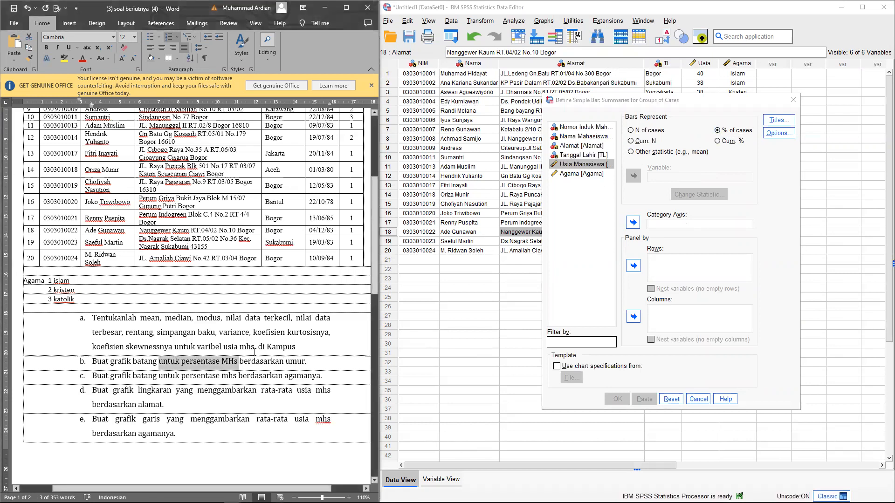
left_click(240, 363)
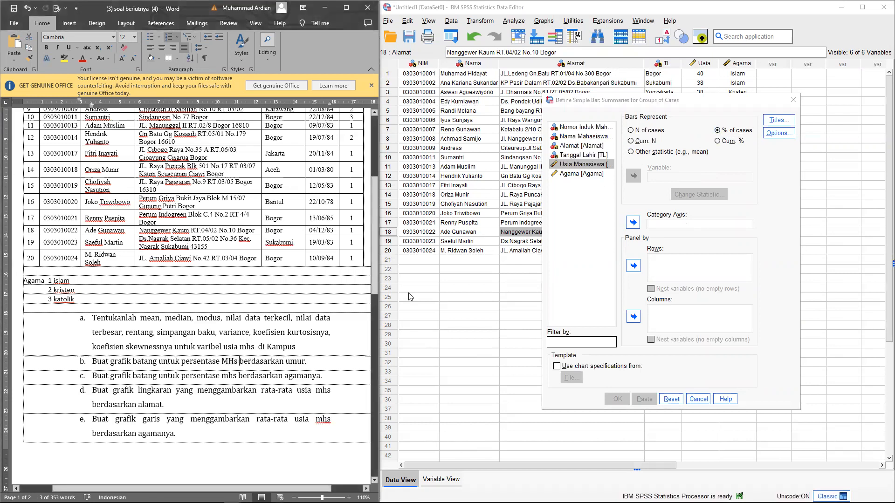
left_click(735, 134)
Step: Assign Usia Mahasiswa to the category axis and generate the bar chart
left_click(586, 165)
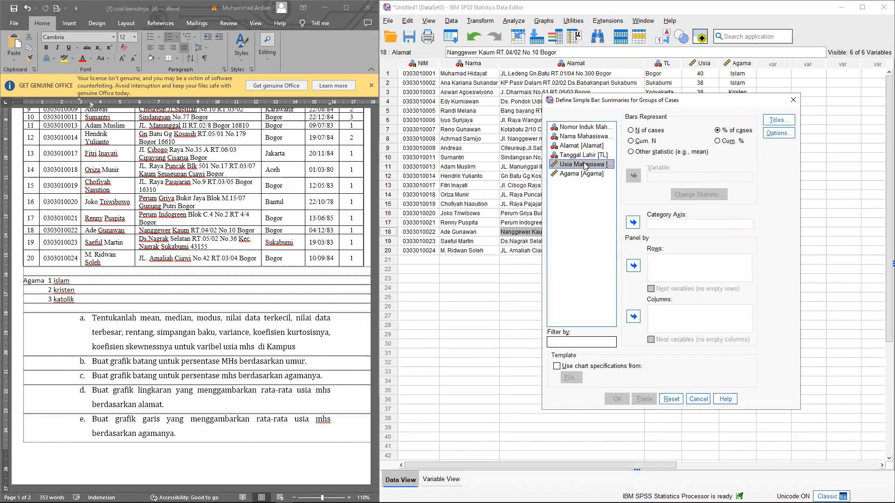
left_click(633, 223)
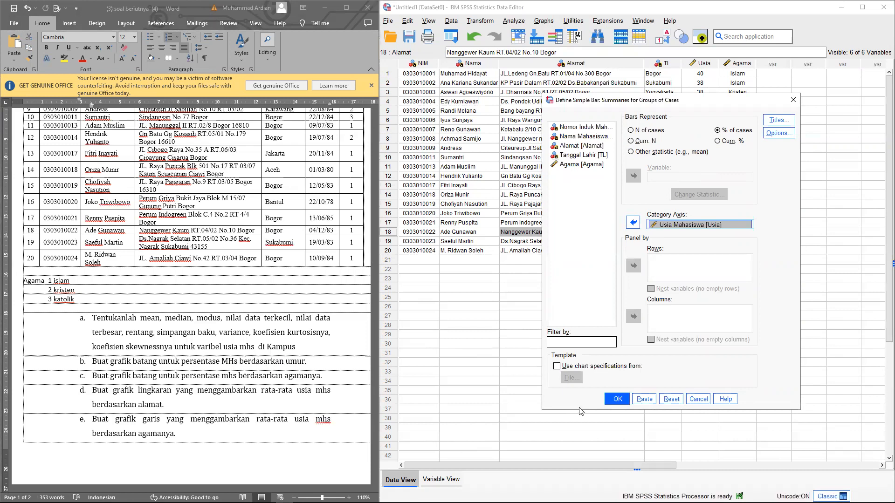
left_click(618, 399)
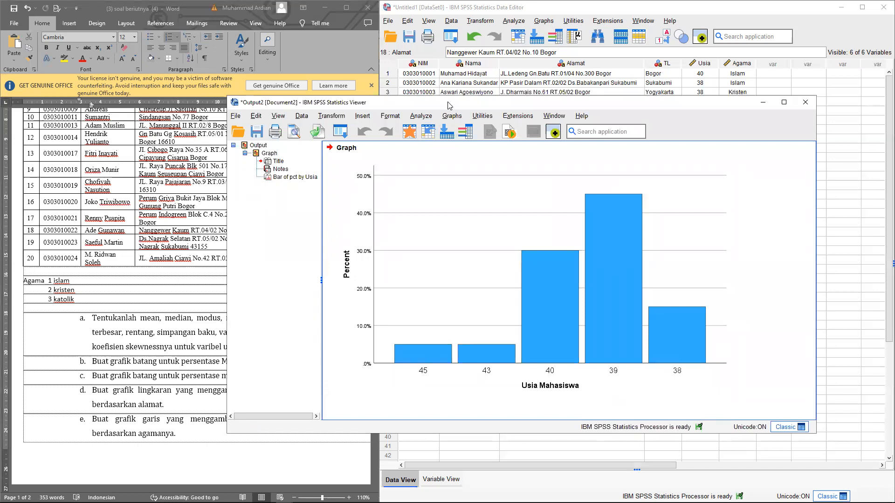
Step: Move the output viewer to uncover more of the Word questions and open the age bar chart in the Chart Editor
left_click_drag(449, 105, 540, 90)
left_click(711, 212)
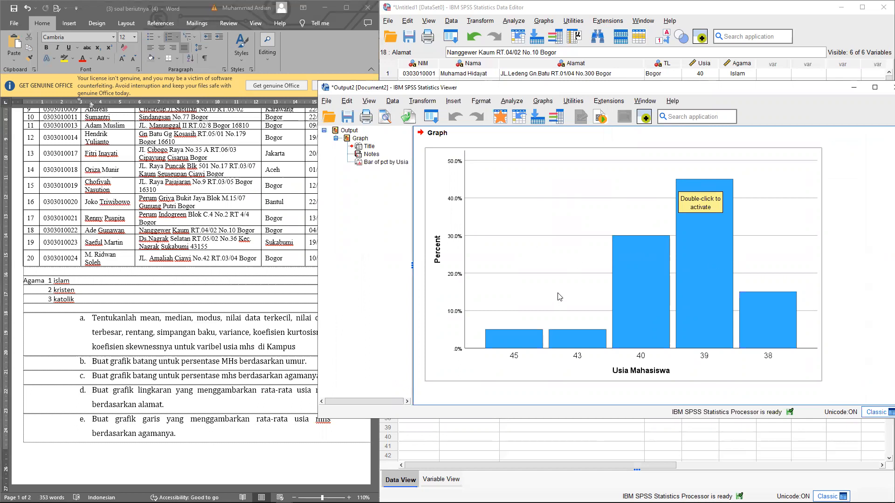
left_click(564, 273)
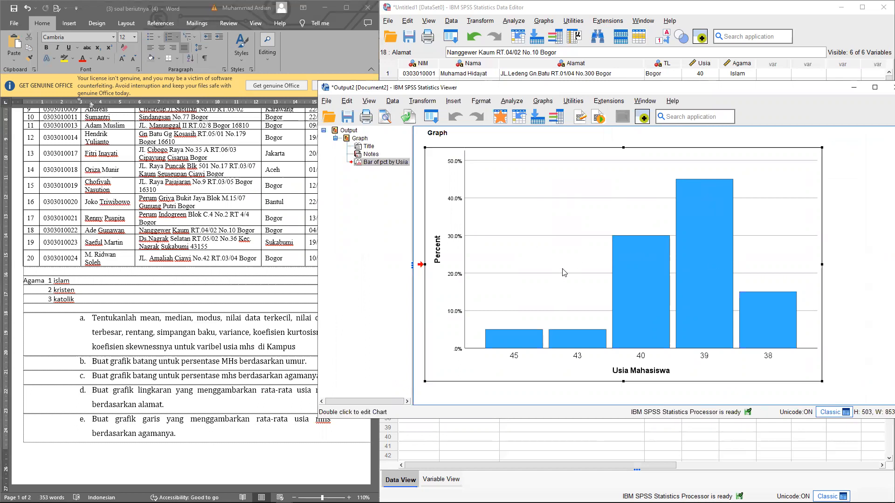
double_click(564, 273)
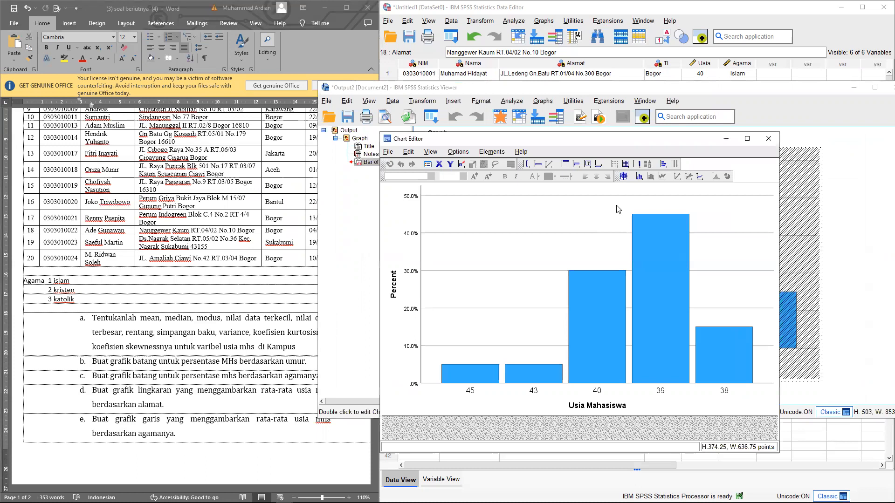
Step: Show data labels on the age bars, add Usia Mahasiswa to the displayed Percent label, and close the Chart Editor
left_click(639, 176)
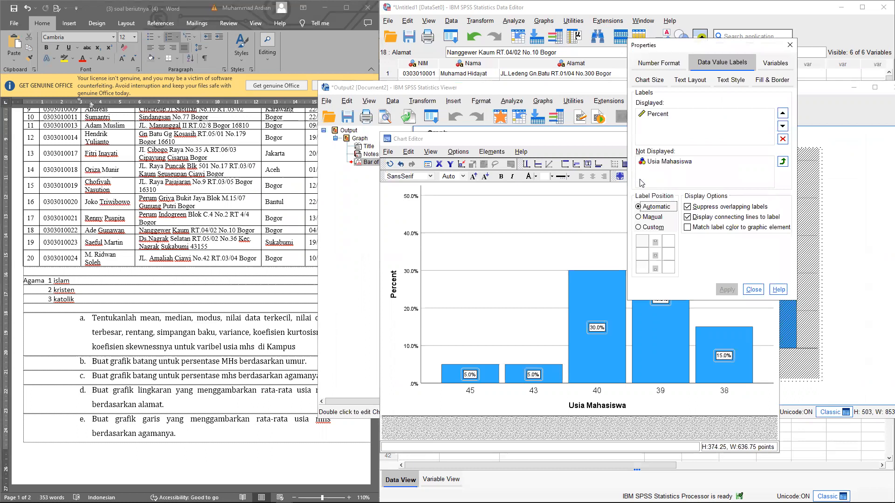
left_click(783, 163)
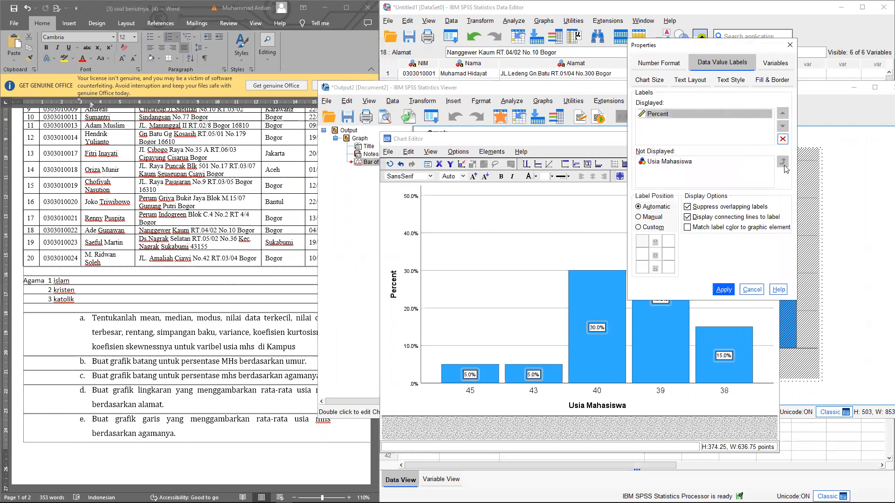
left_click(687, 165)
left_click(784, 162)
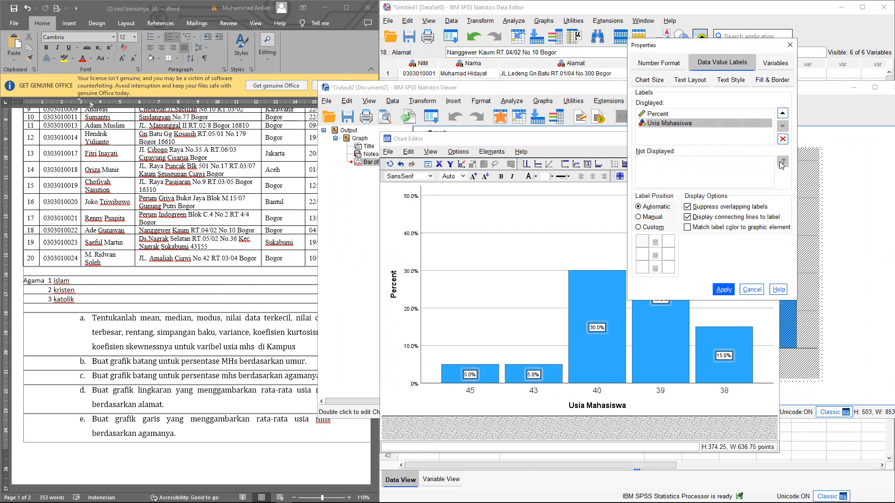
left_click(725, 290)
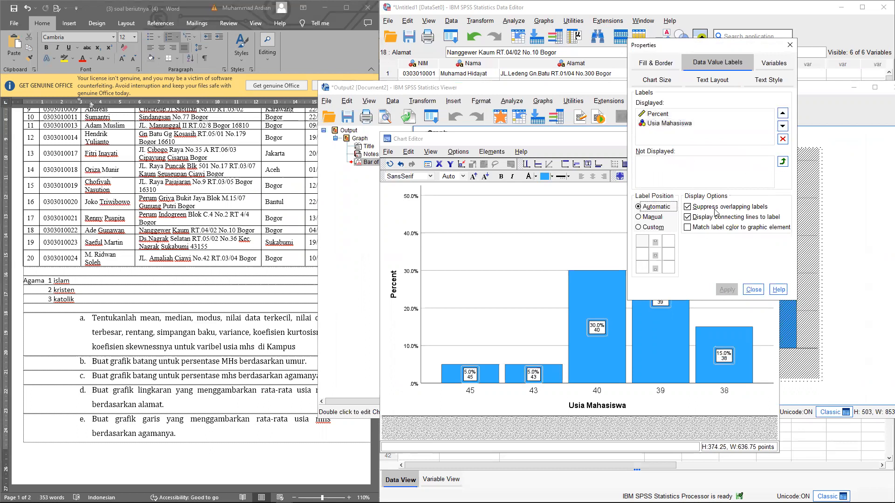
left_click(790, 46)
left_click(766, 138)
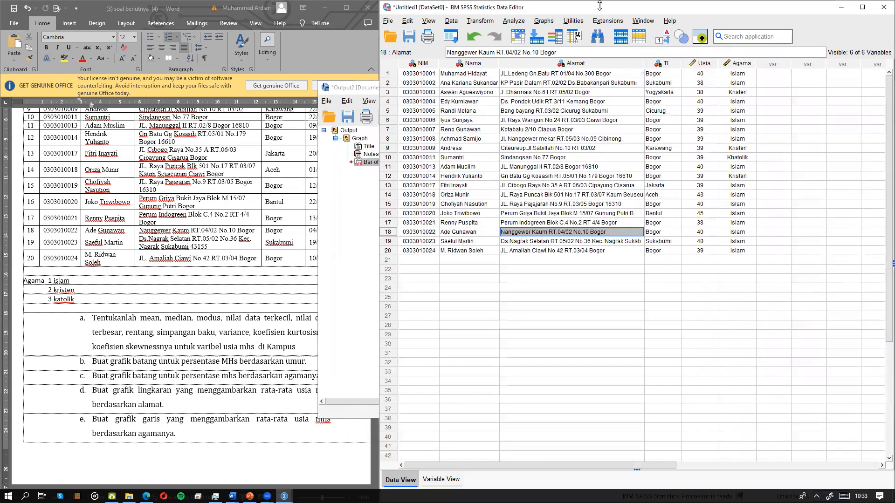
left_click(541, 21)
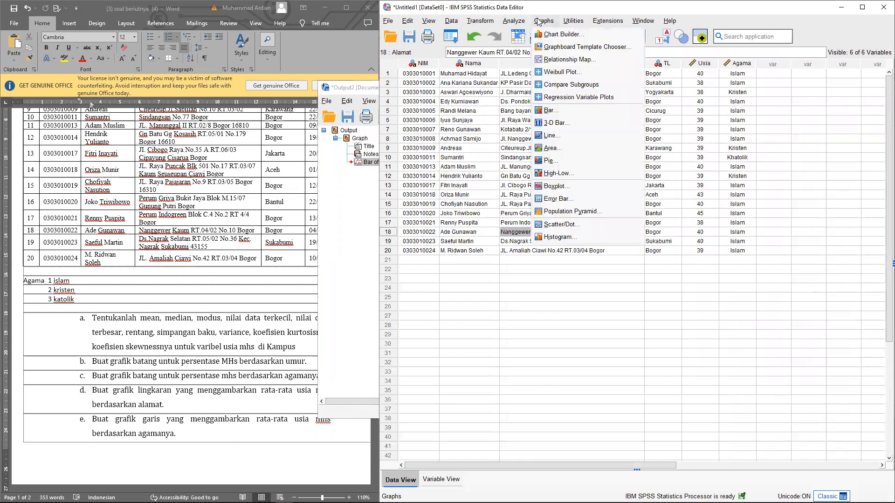
left_click(550, 110)
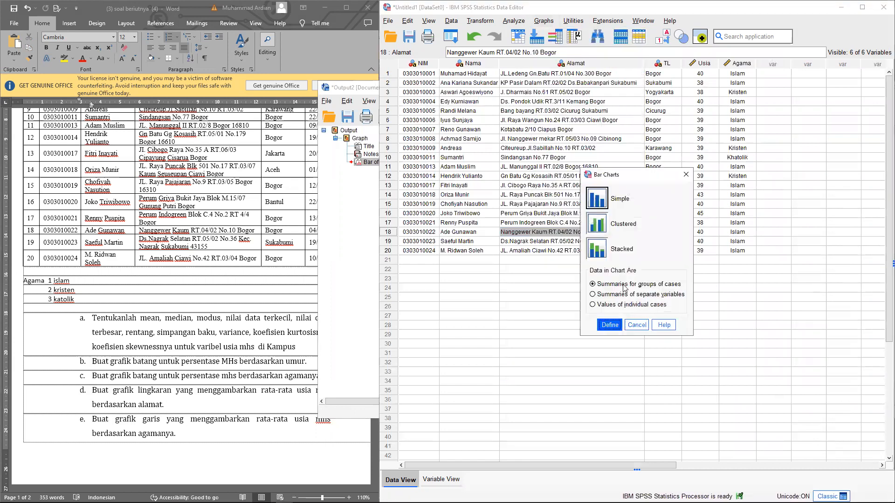
left_click(686, 174)
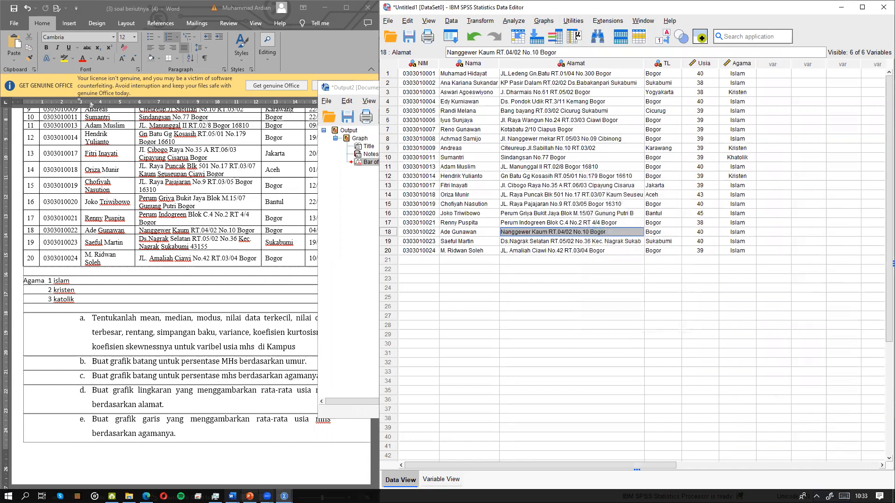
Step: Bring back the output viewer to review the labelled age bar chart, and close the output without saving it
mouse_move(284, 496)
left_click(301, 469)
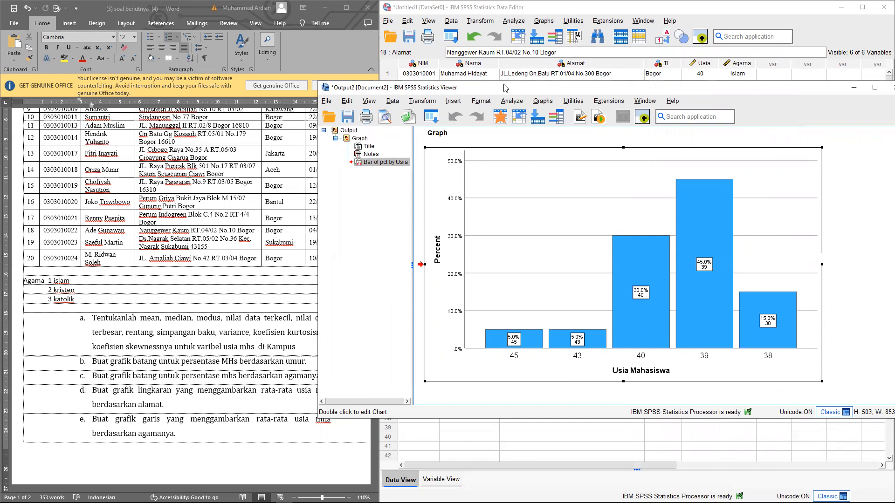
left_click_drag(505, 88, 511, 161)
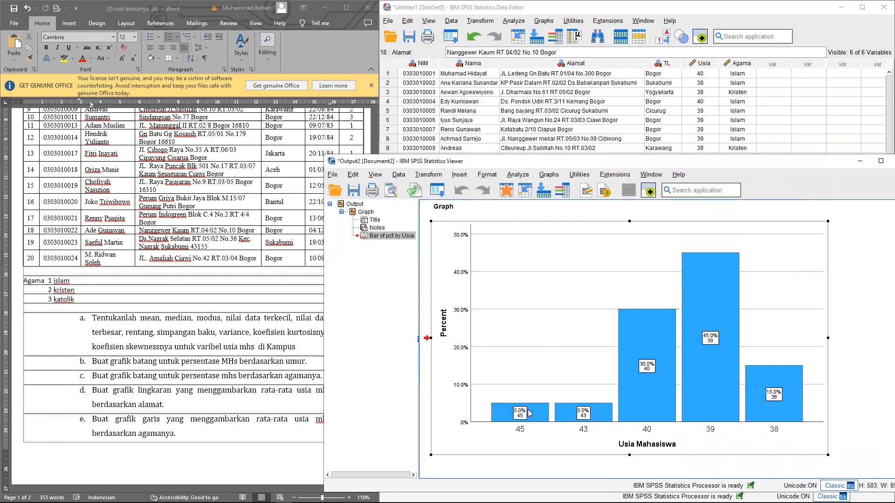
left_click(586, 415)
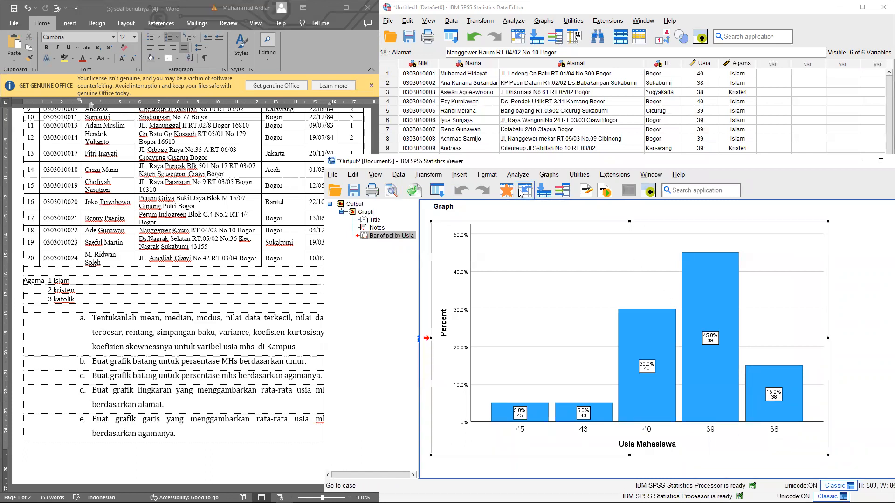
left_click_drag(527, 163, 378, 161)
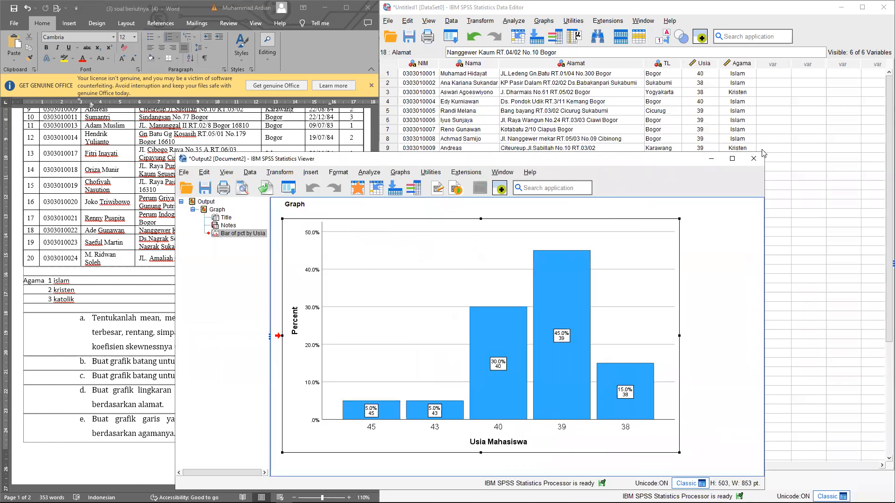
left_click(754, 158)
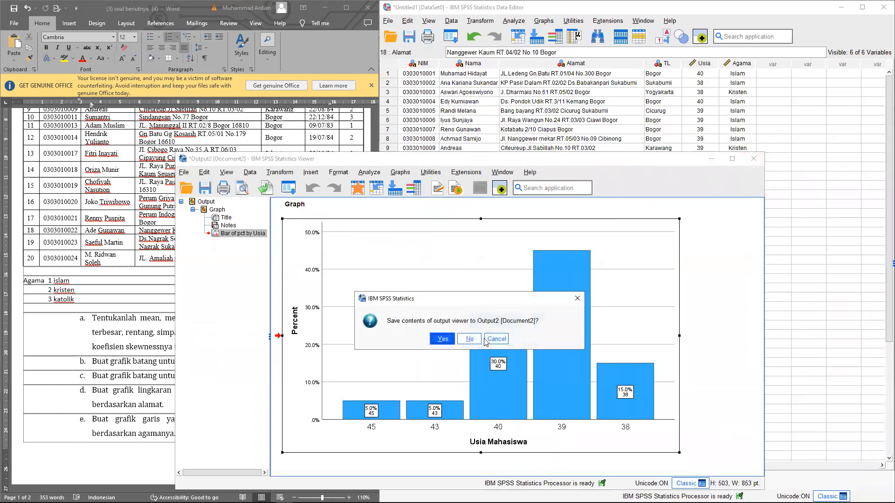
left_click(469, 340)
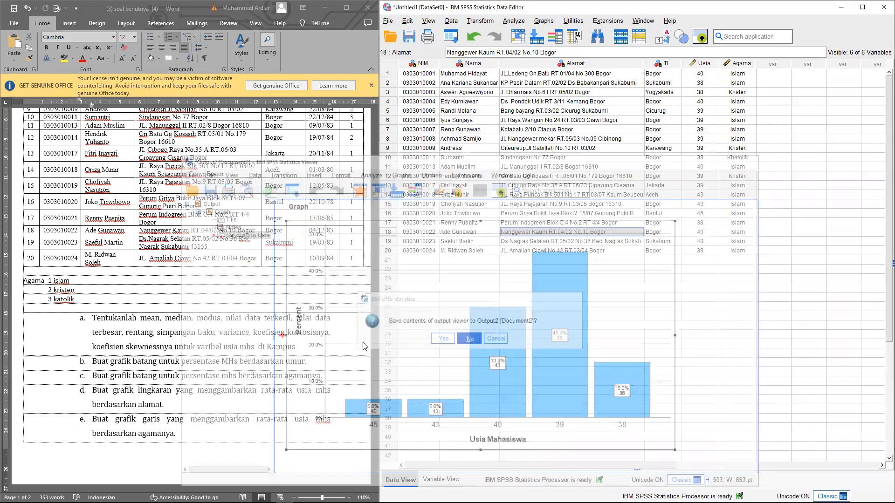
Step: Check question c's wording and start defining a simple bar chart with summaries for groups of cases
left_click_drag(110, 376, 311, 376)
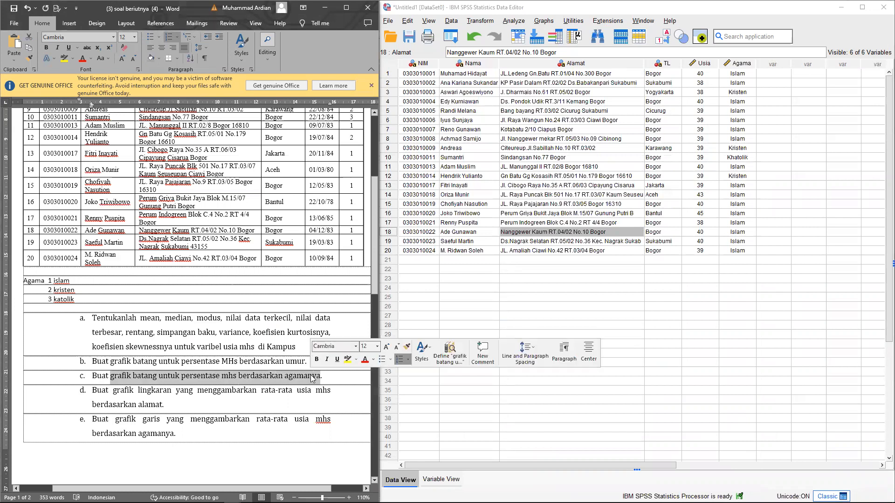
left_click(141, 357)
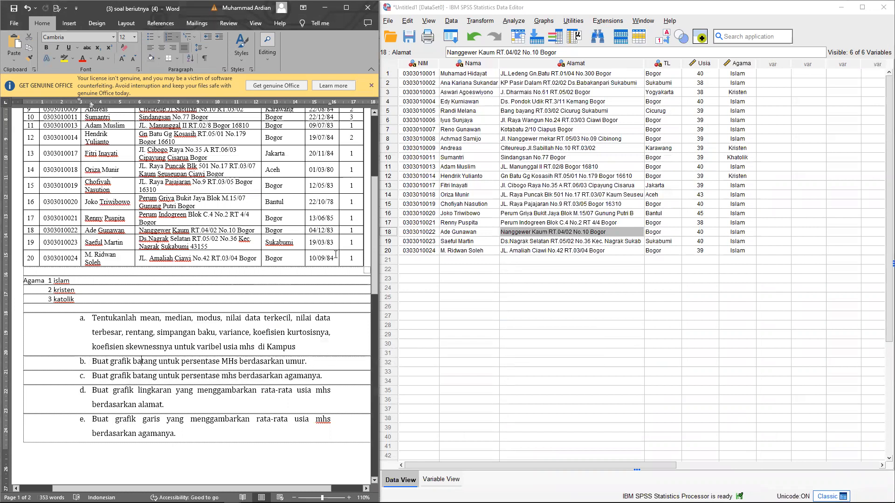
left_click(540, 22)
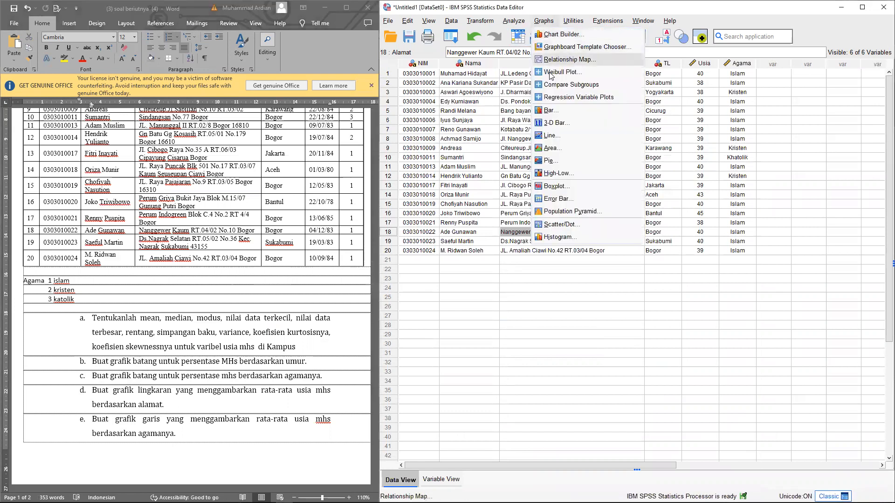
left_click(550, 110)
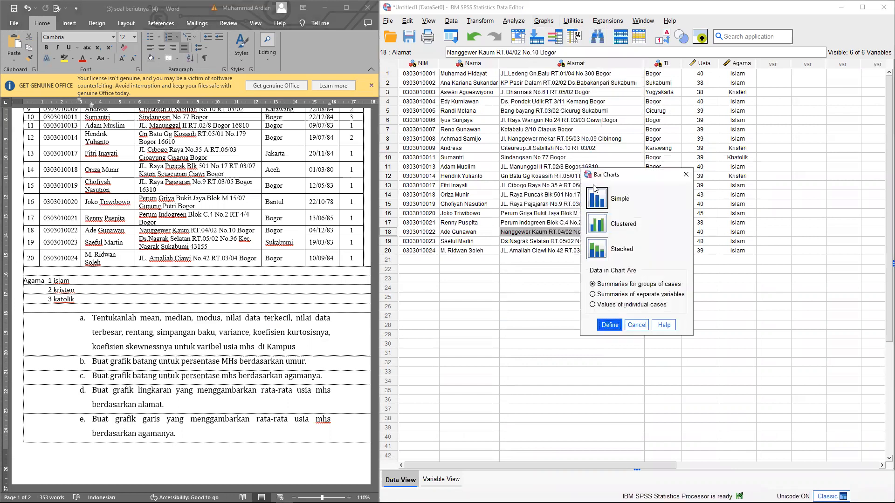
left_click(598, 284)
left_click(609, 325)
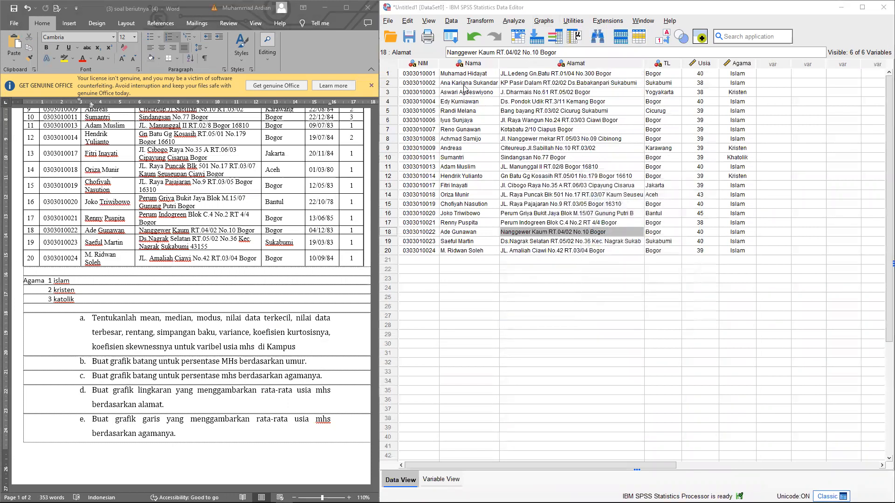
Step: Make the bars represent % of cases, replace Usia Mahasiswa with Agama on the category axis, and generate the chart
left_click(726, 135)
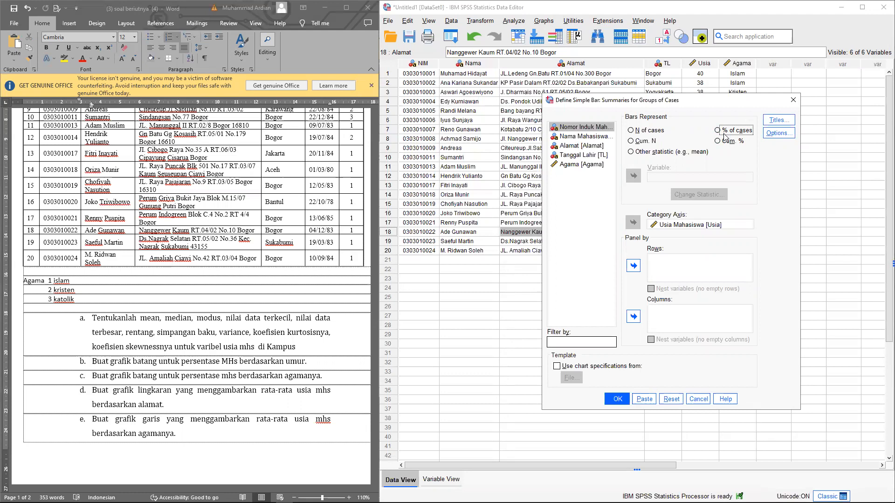
left_click(581, 164)
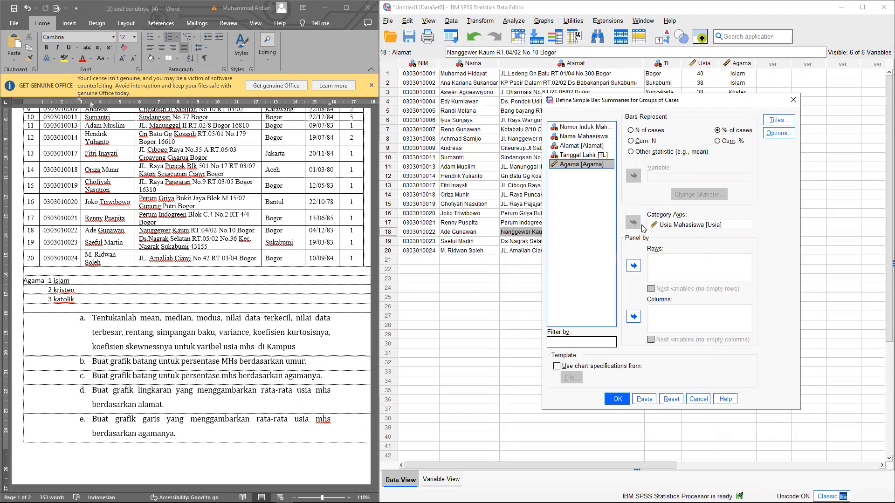
left_click(665, 226)
left_click(633, 222)
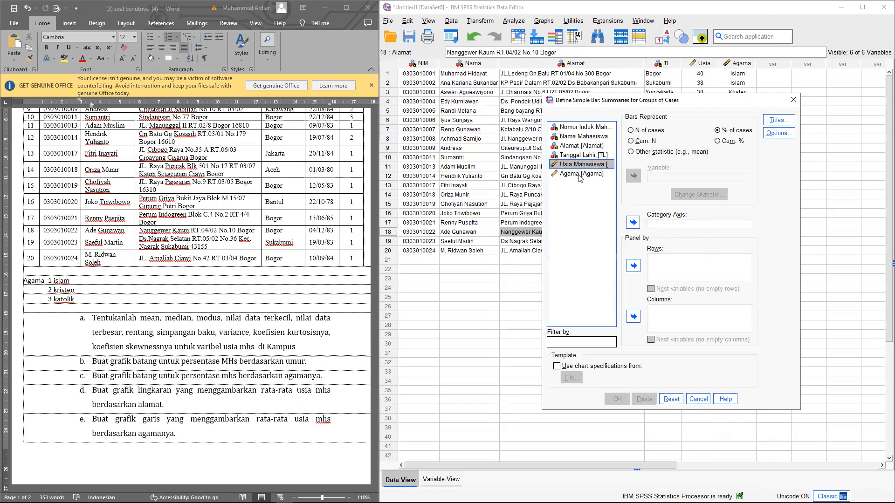
left_click(582, 175)
left_click(634, 224)
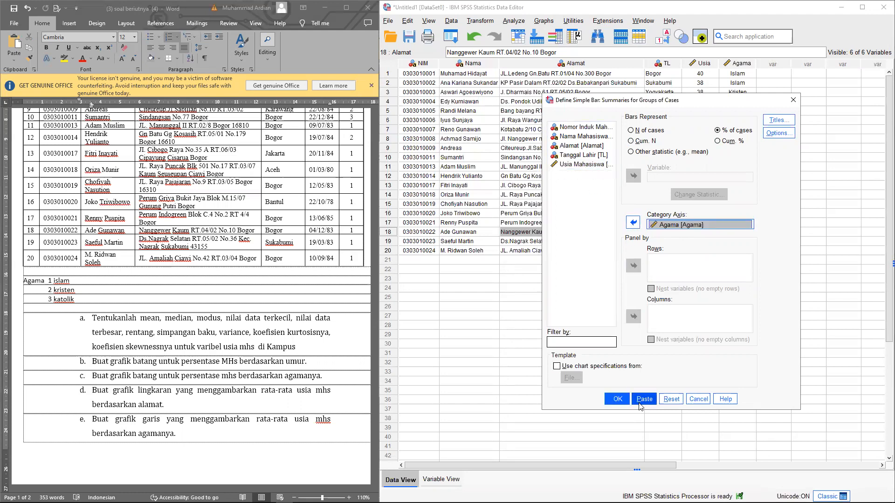
left_click(618, 399)
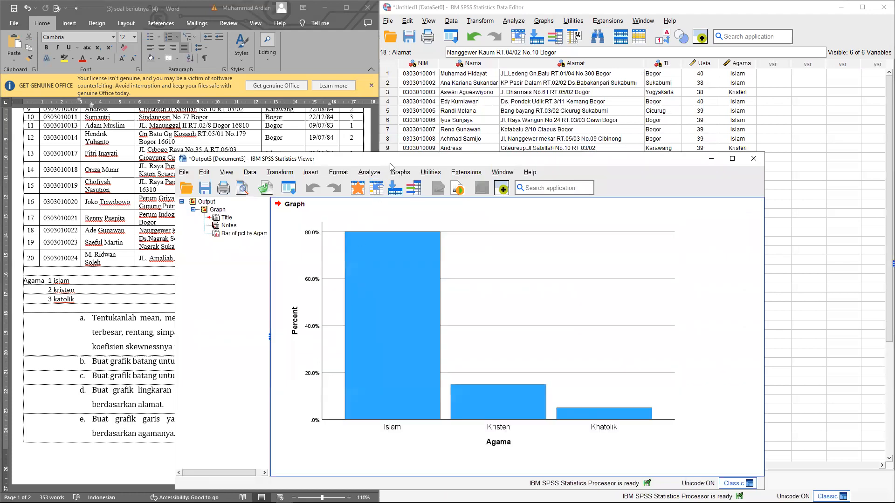
Step: Open the Agama bar chart in the Chart Editor and label its bars with both Percent and Agama
left_click_drag(390, 161, 528, 99)
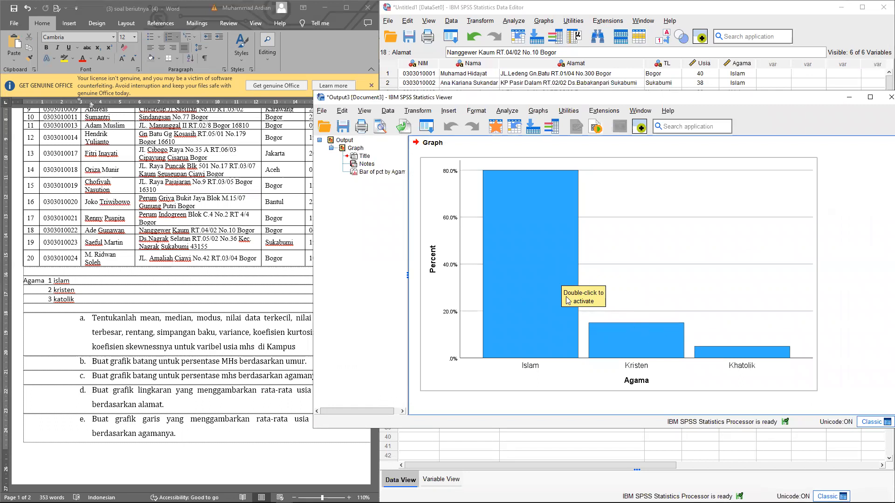
double_click(536, 289)
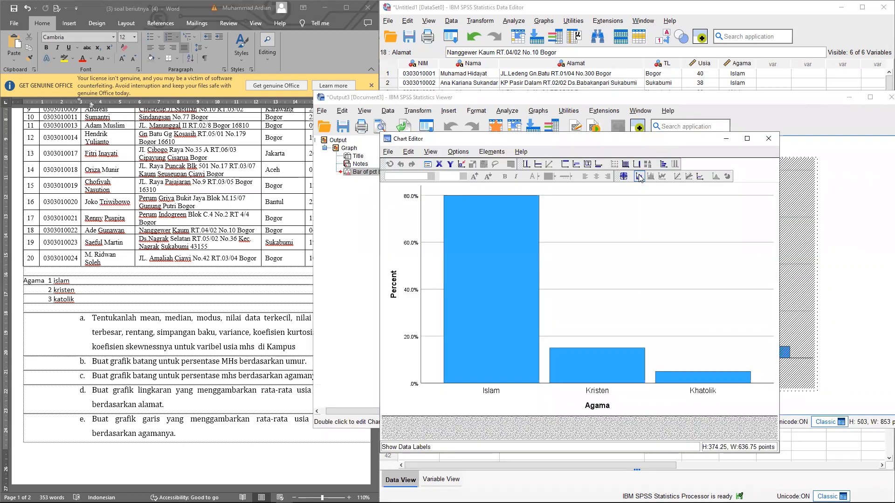
left_click(640, 178)
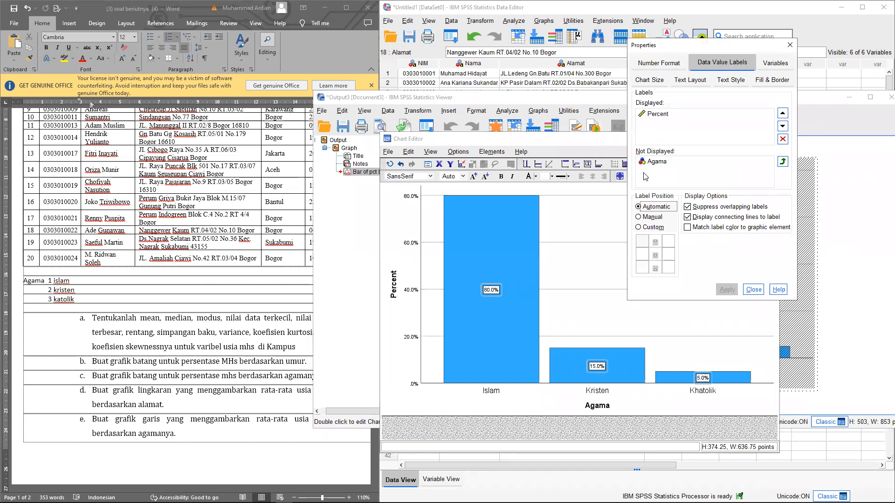
left_click(770, 162)
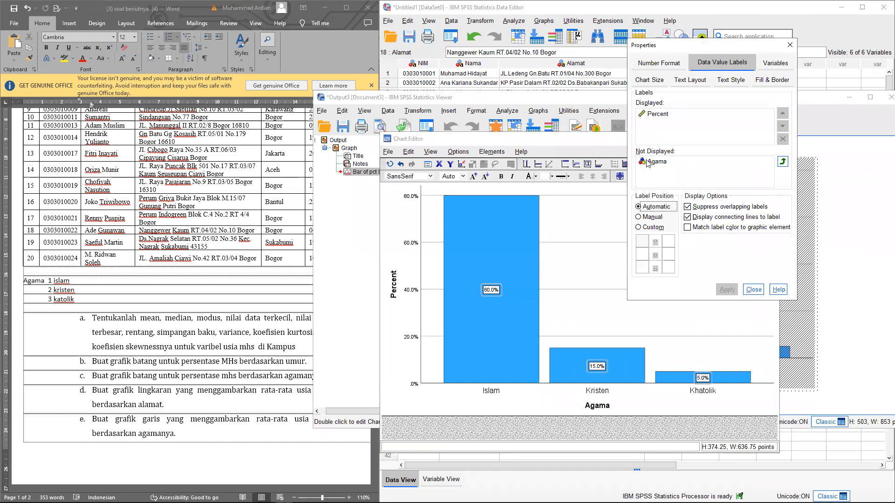
left_click(783, 161)
left_click(721, 289)
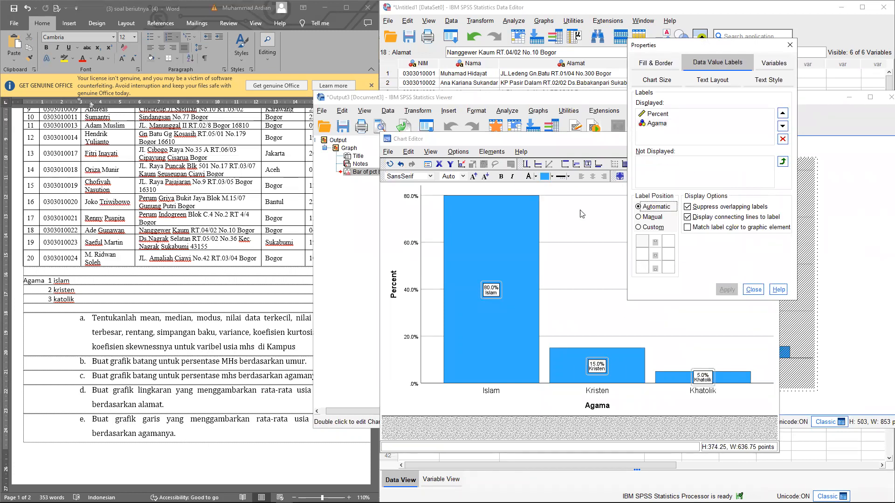
left_click(791, 45)
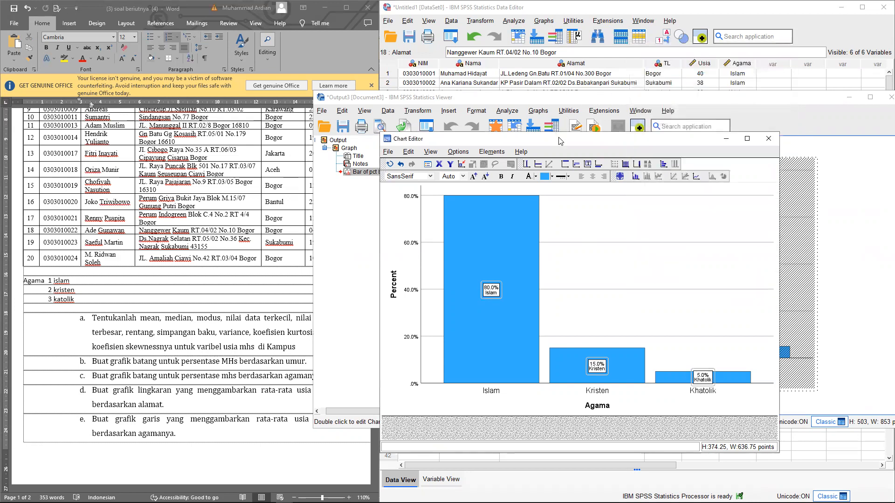
Step: Review the labelled Agama bars, then close the Chart Editor and the output viewer without saving
left_click_drag(563, 141, 620, 102)
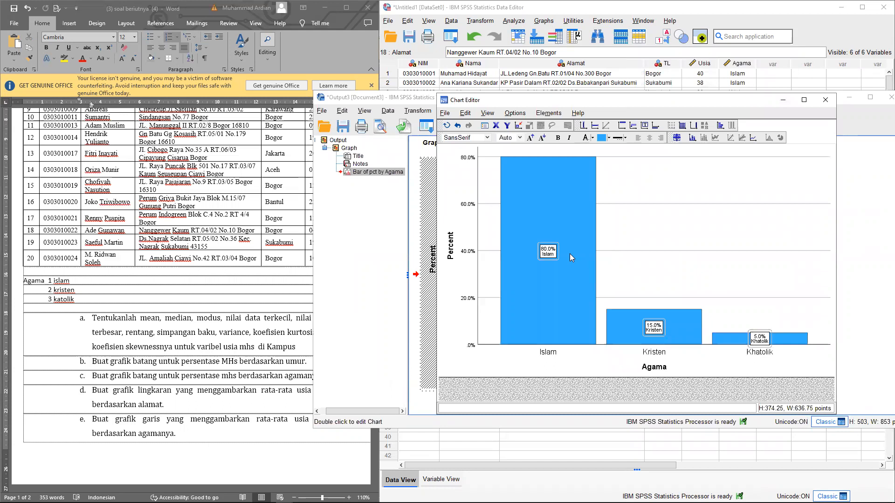
left_click(545, 253)
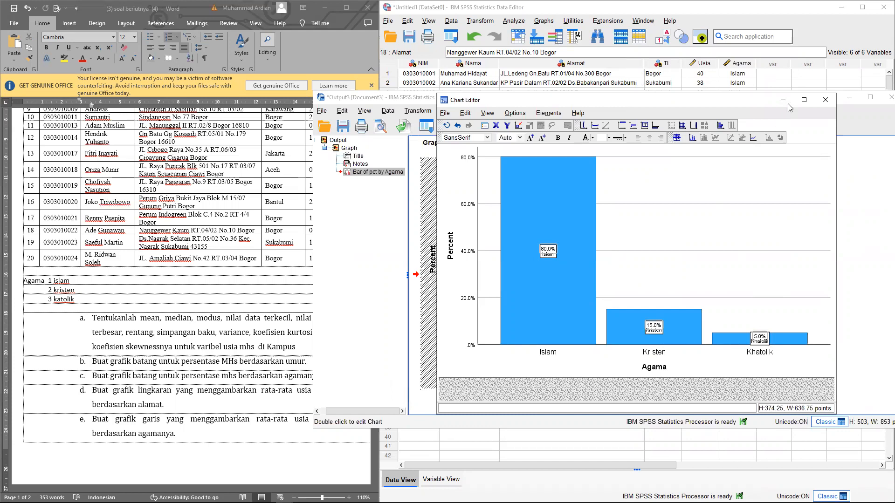
left_click(822, 104)
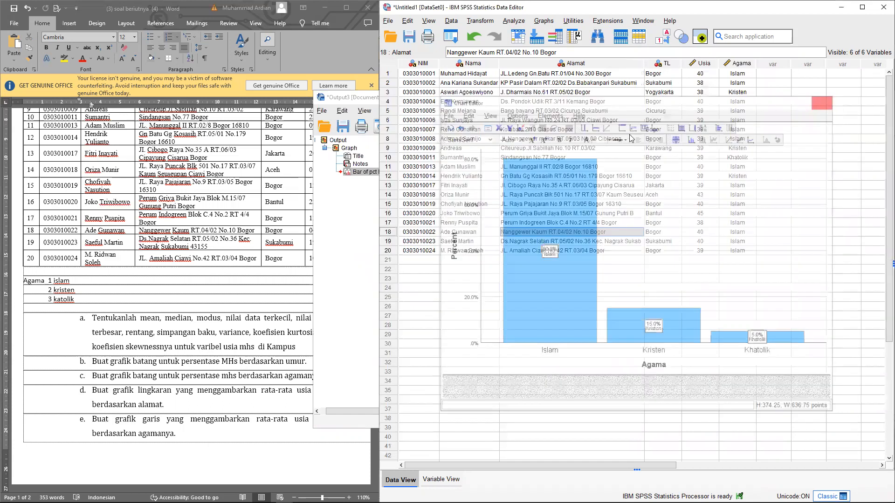
left_click(361, 207)
left_click(892, 97)
left_click(604, 279)
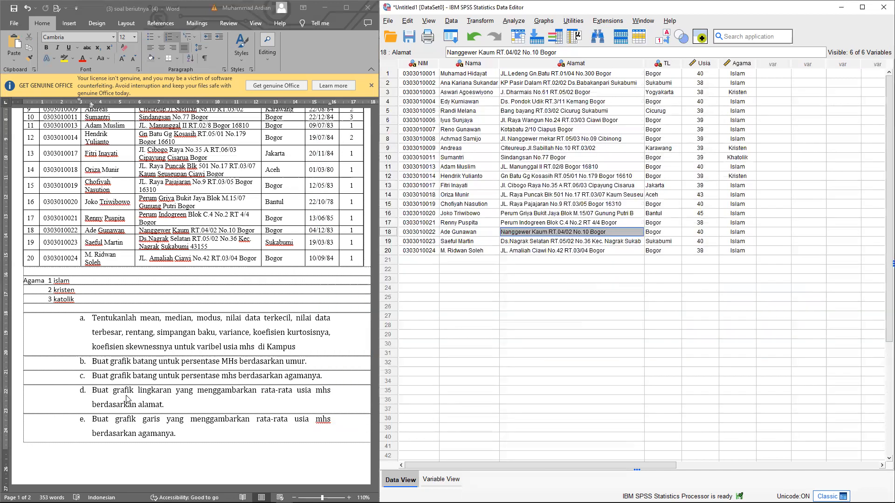
Step: Check question d's wording in the assignment and start defining a pie chart with summaries for groups of cases
left_click_drag(129, 392, 180, 401)
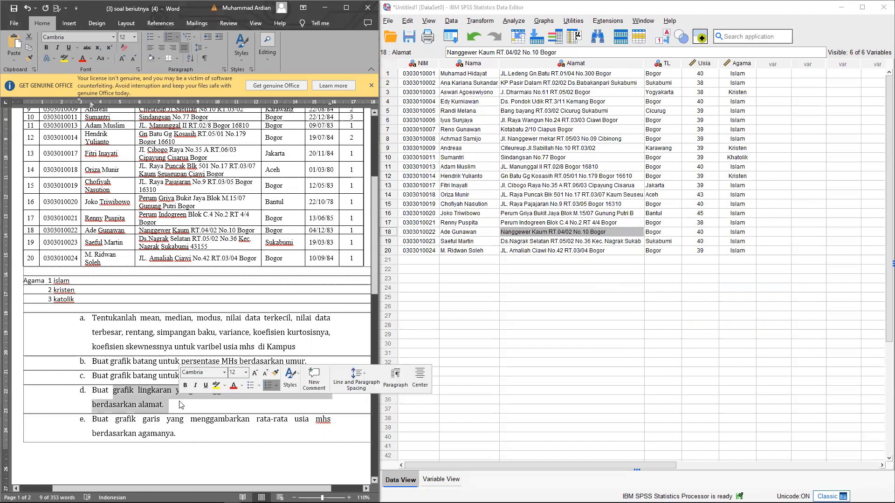
left_click(508, 292)
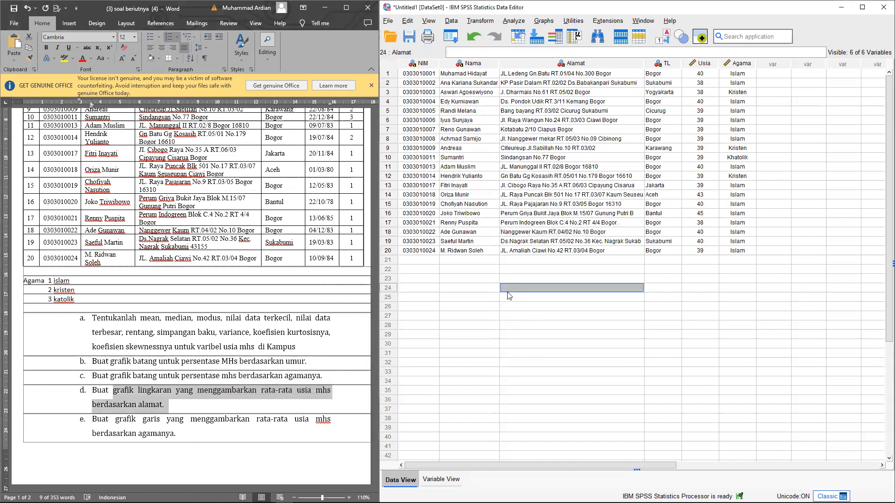
left_click(177, 404)
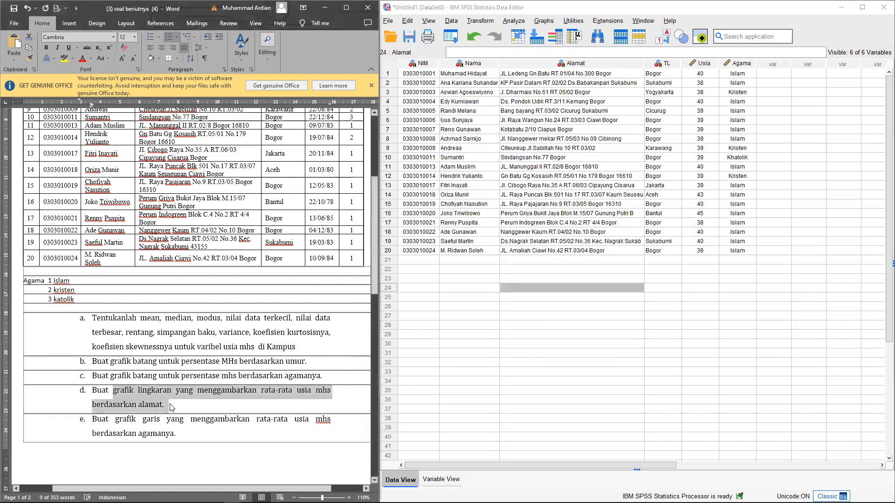
left_click(544, 24)
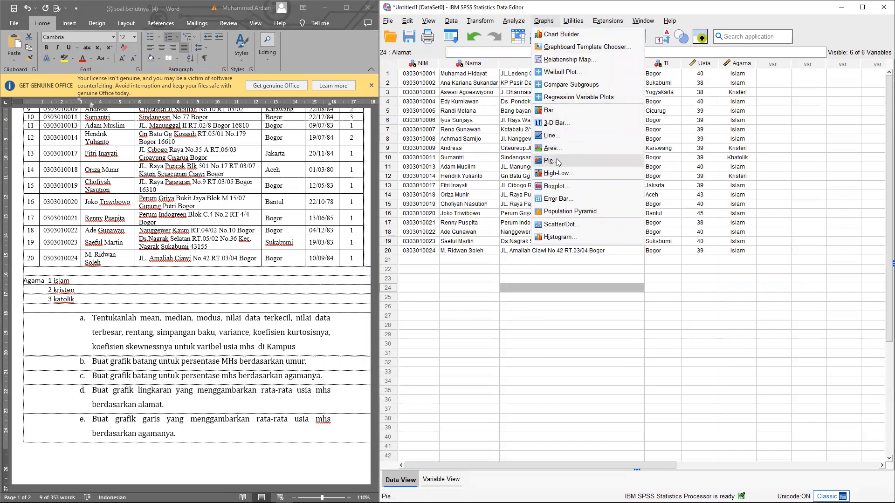
left_click(558, 161)
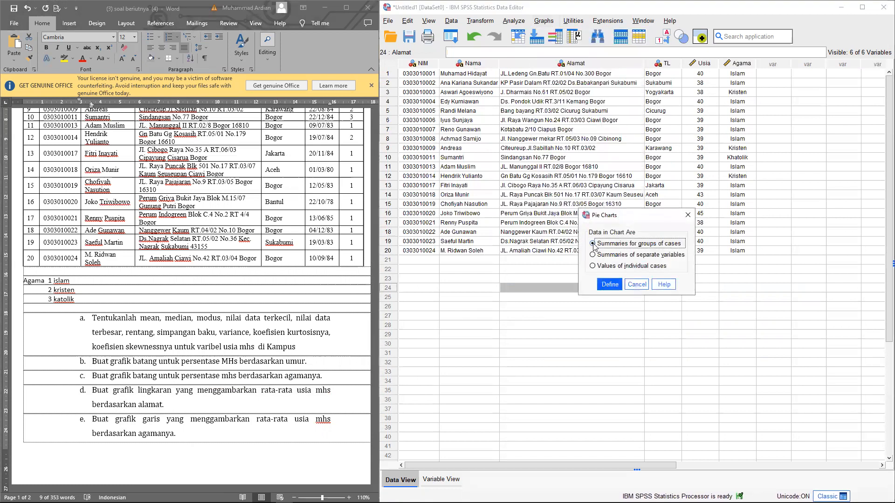
left_click(593, 244)
left_click(610, 285)
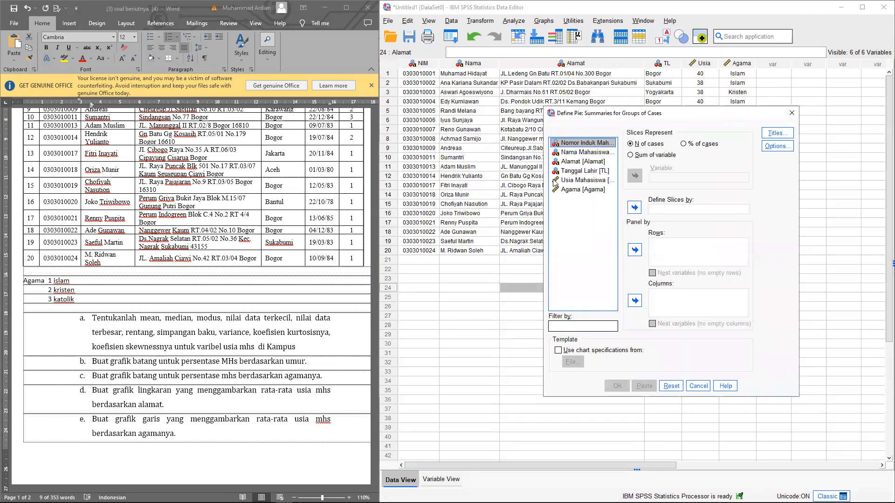
Step: Make the pie slices represent the sum of the variable Usia Mahasiswa, rechecking question d's wording
left_click(301, 391)
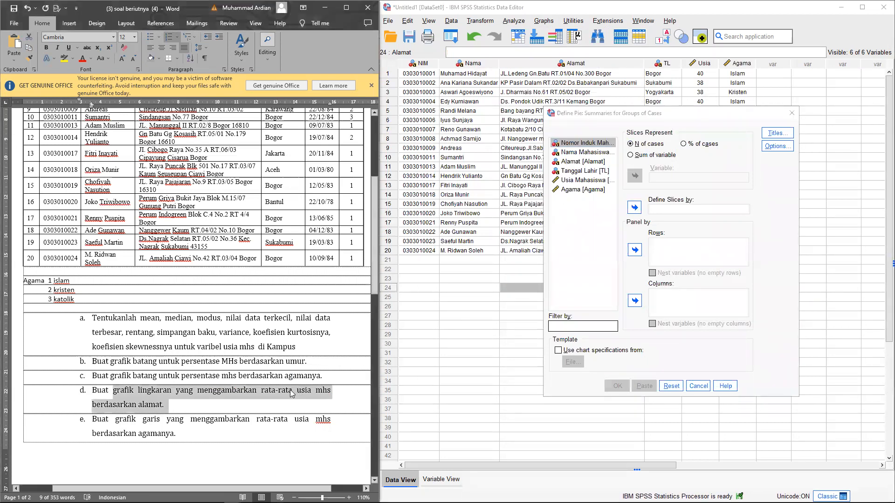
left_click(631, 154)
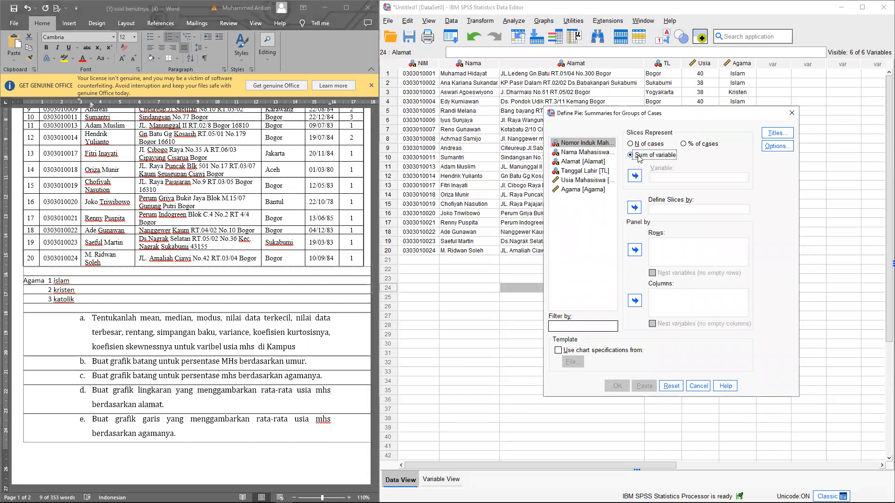
left_click(684, 144)
left_click(634, 156)
left_click(272, 396)
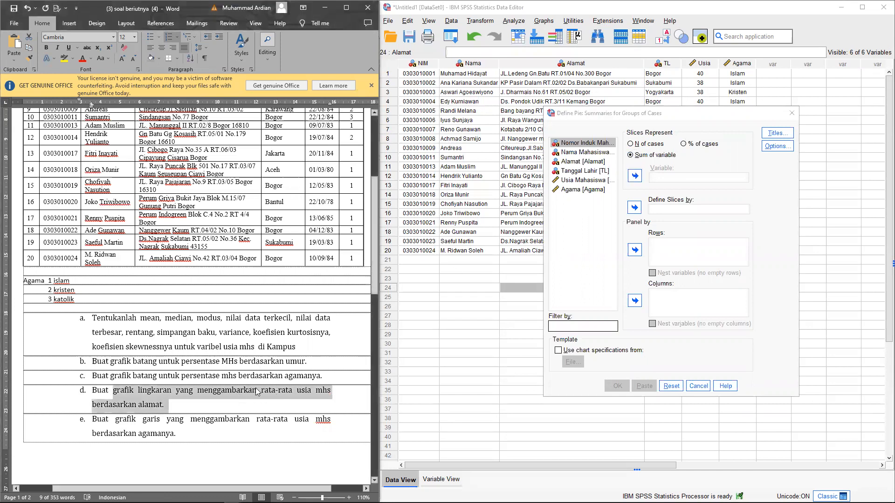
left_click(575, 180)
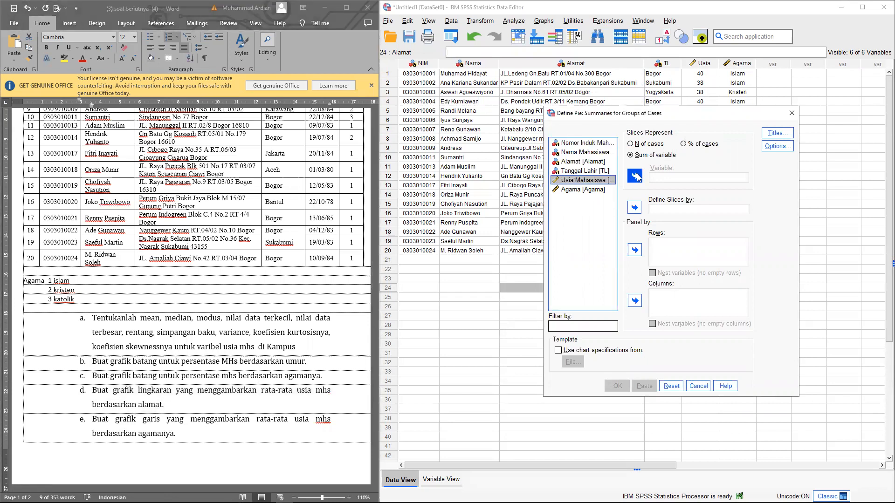
left_click(636, 175)
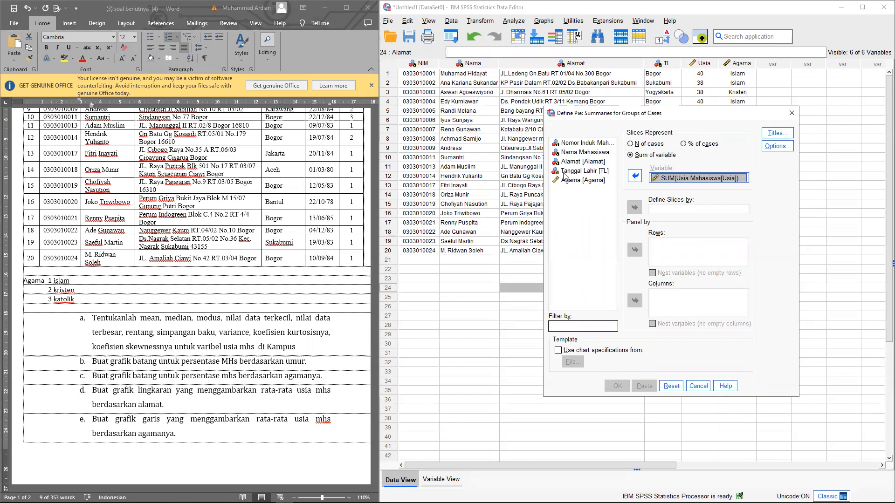
Step: Define the pie slices by Alamat and generate the chart
left_click(578, 161)
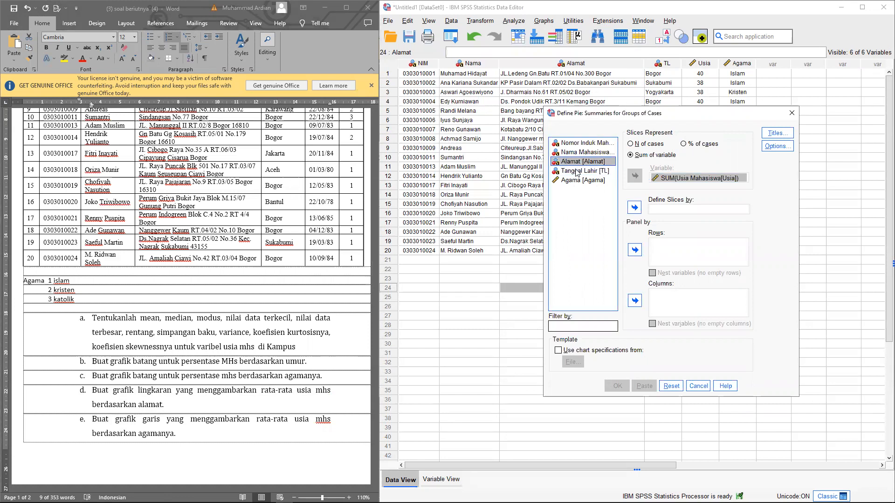
left_click(632, 209)
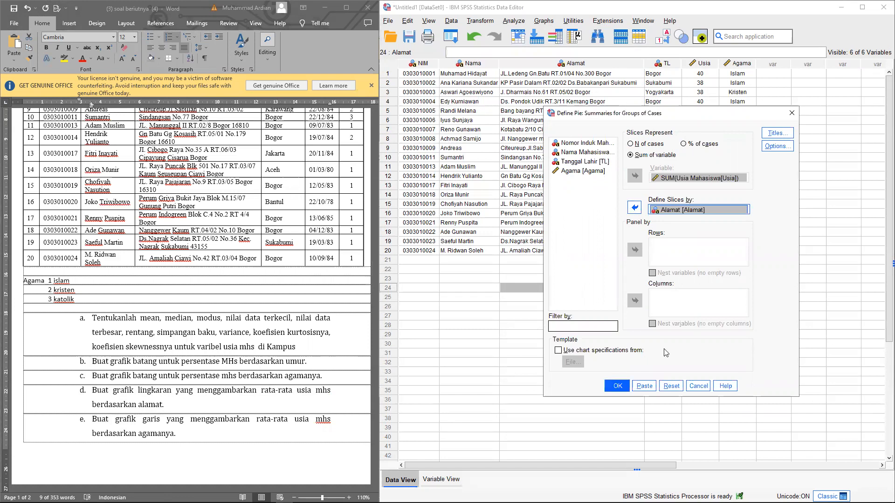
left_click(617, 386)
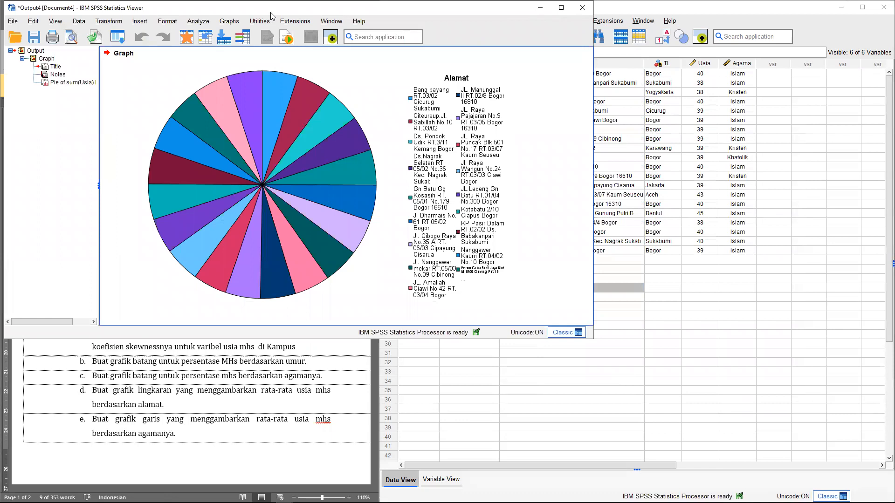
Step: Open the Alamat pie chart in the Chart Editor and label its slices with Percent instead of Sum Usia Mahasiswa
left_click_drag(271, 14, 551, 102)
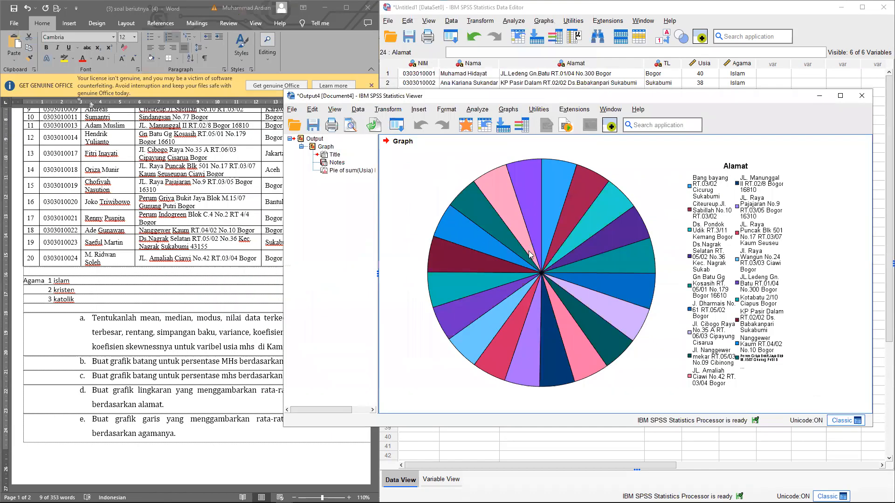
left_click(529, 254)
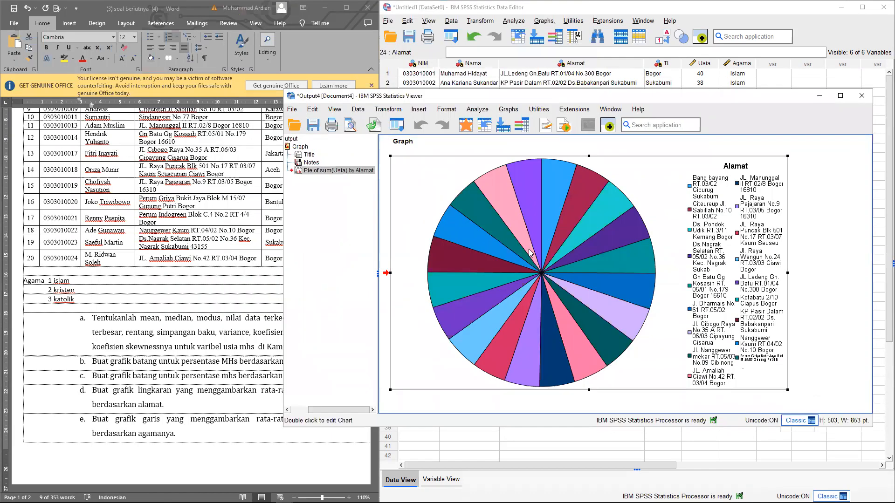
double_click(627, 260)
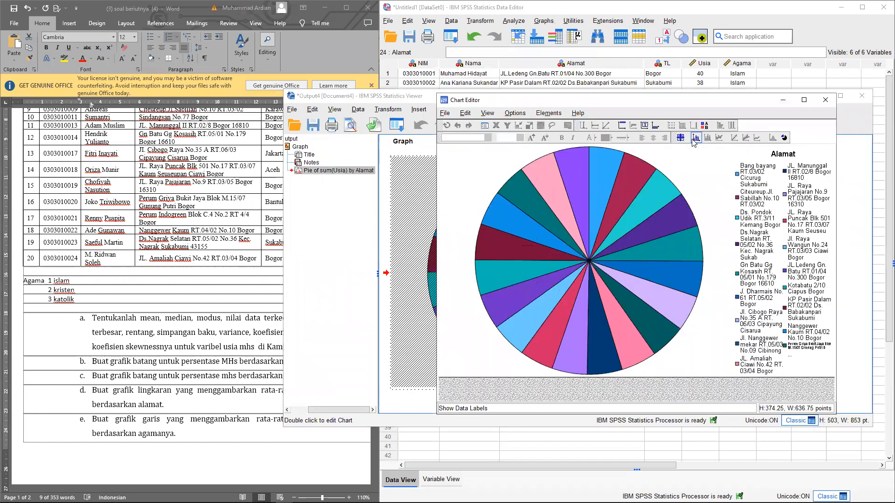
left_click(694, 139)
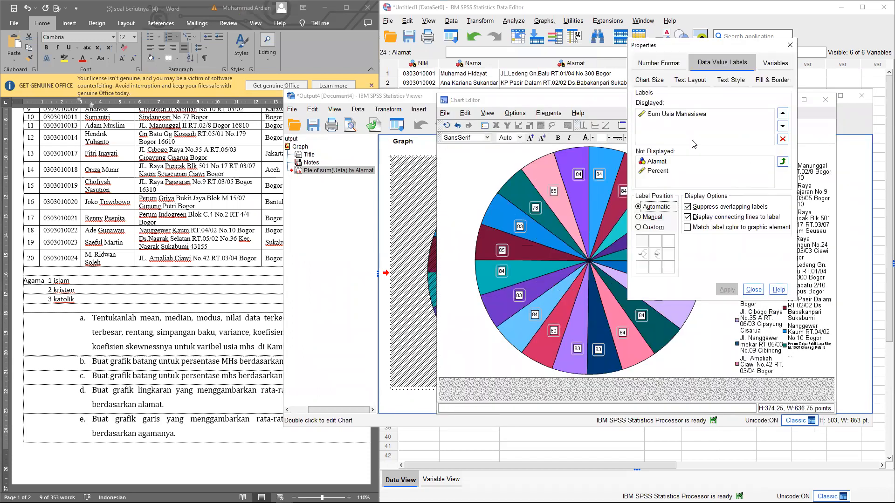
left_click(700, 115)
left_click(783, 139)
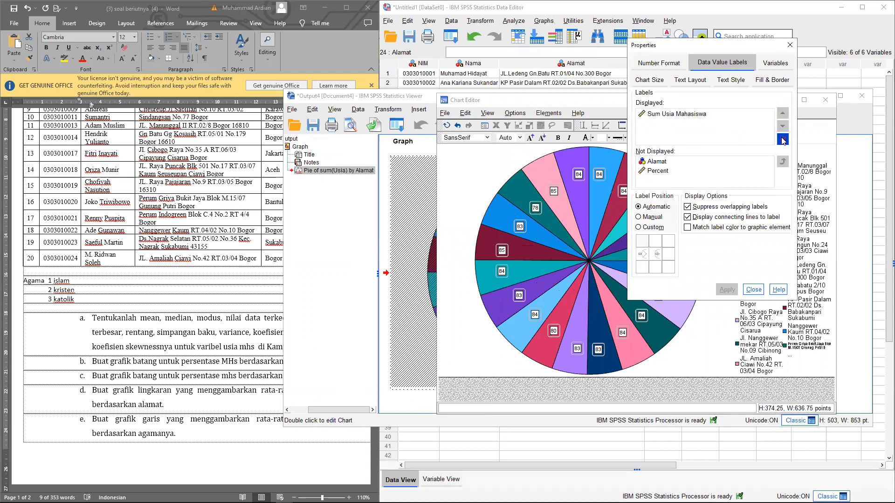
left_click(667, 171)
left_click(785, 161)
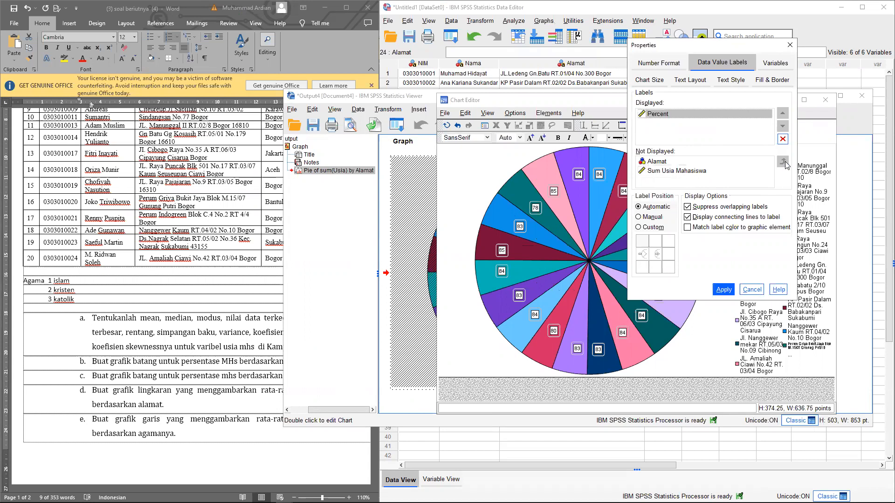
left_click(724, 291)
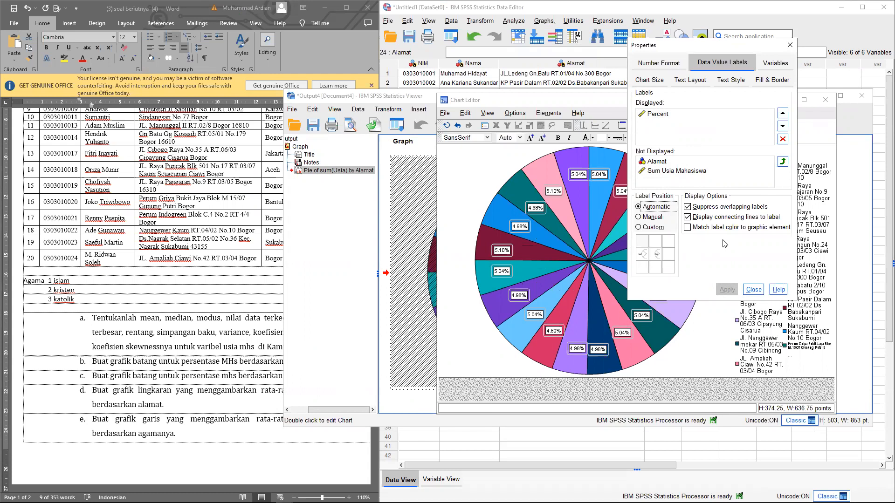
left_click(785, 45)
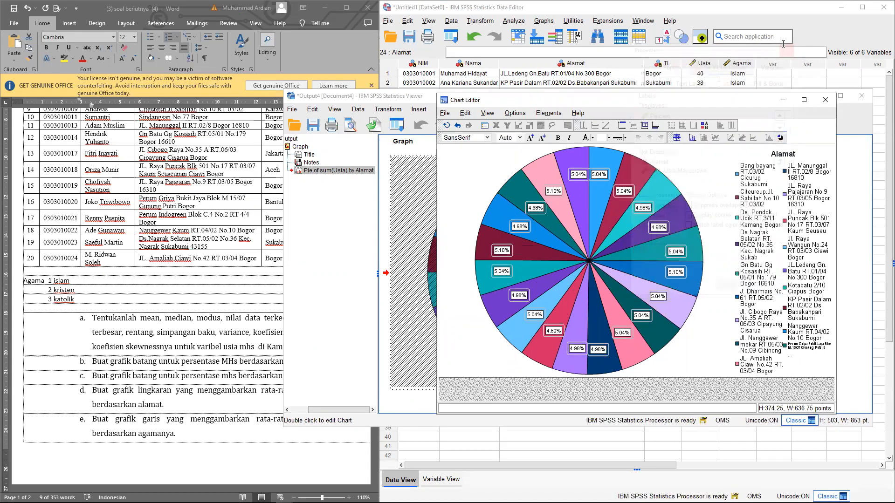
Step: Close the Chart Editor, review the labelled pie chart beside the assignment, and close the output viewer without saving
left_click(824, 101)
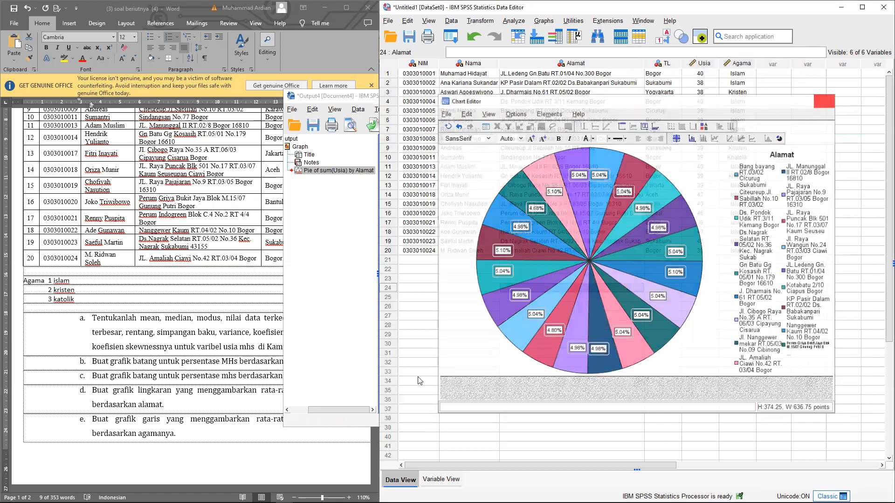
left_click(344, 371)
left_click_drag(494, 99, 538, 103)
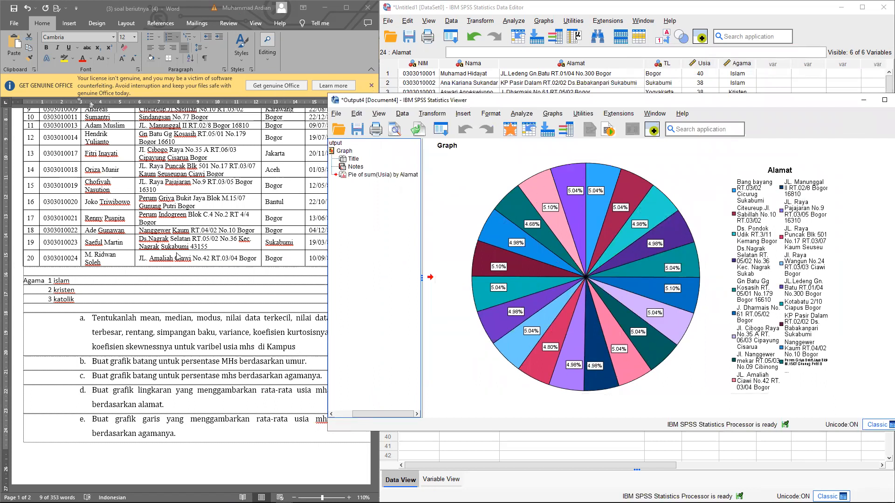
left_click(768, 219)
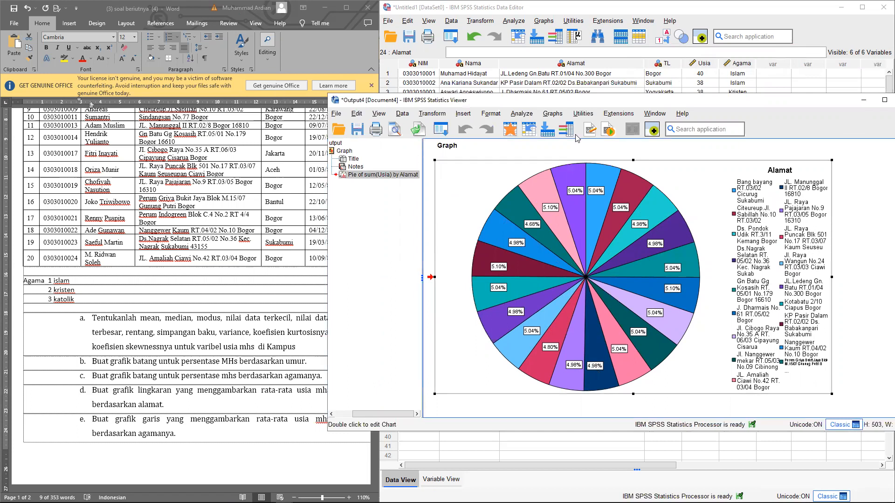
left_click_drag(598, 107, 542, 110)
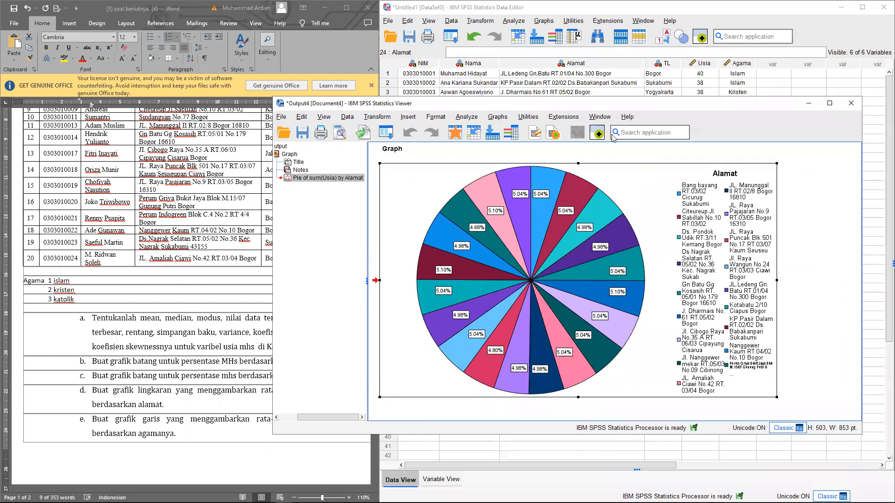
left_click_drag(779, 104, 702, 129)
left_click(774, 130)
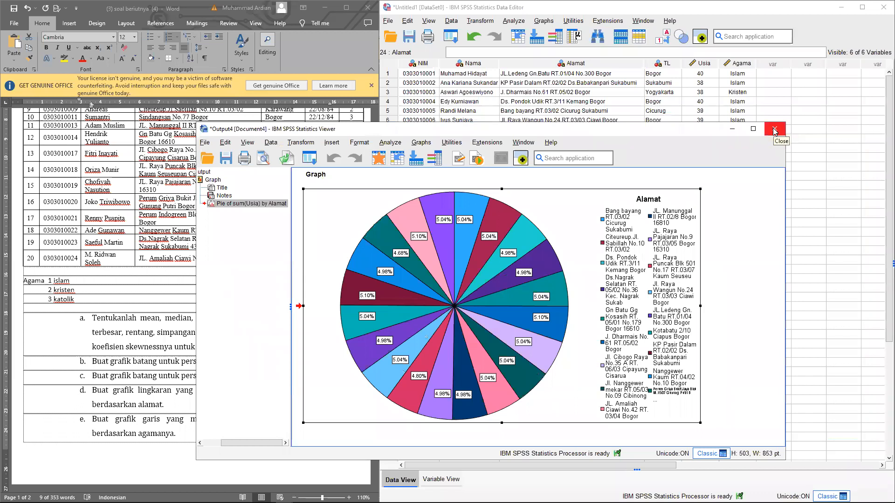
left_click(489, 309)
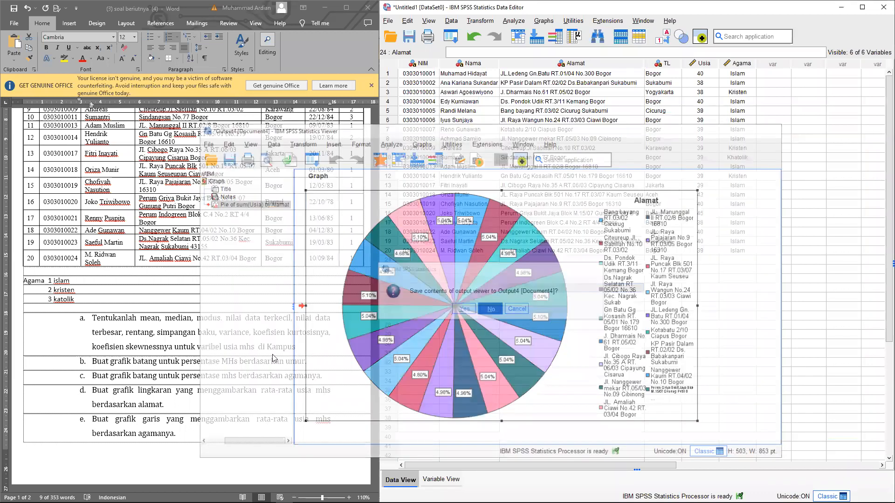
Step: Reread questions d and e in the assignment, and start defining a Simple line chart using summaries for groups of cases
left_click_drag(197, 419, 205, 439)
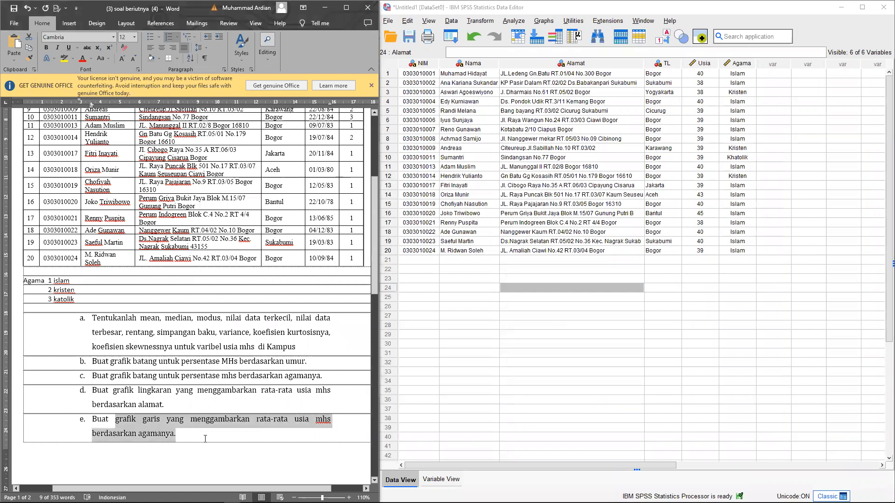
left_click(533, 308)
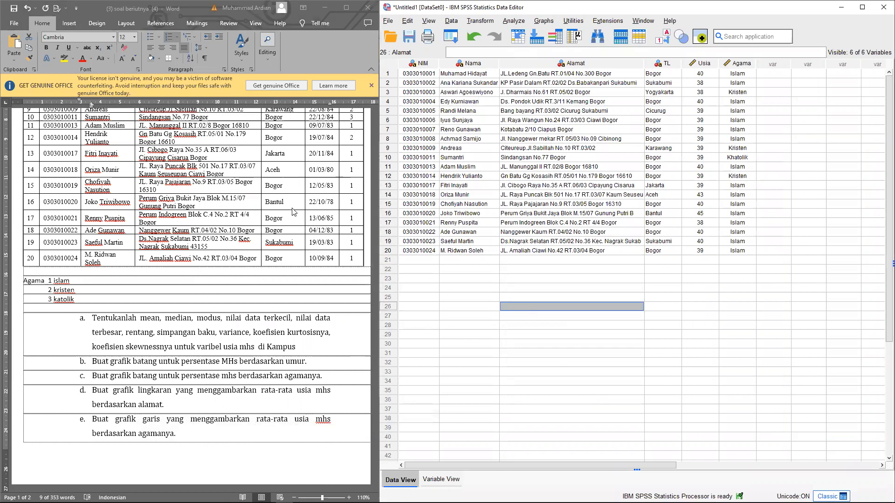
left_click(149, 391)
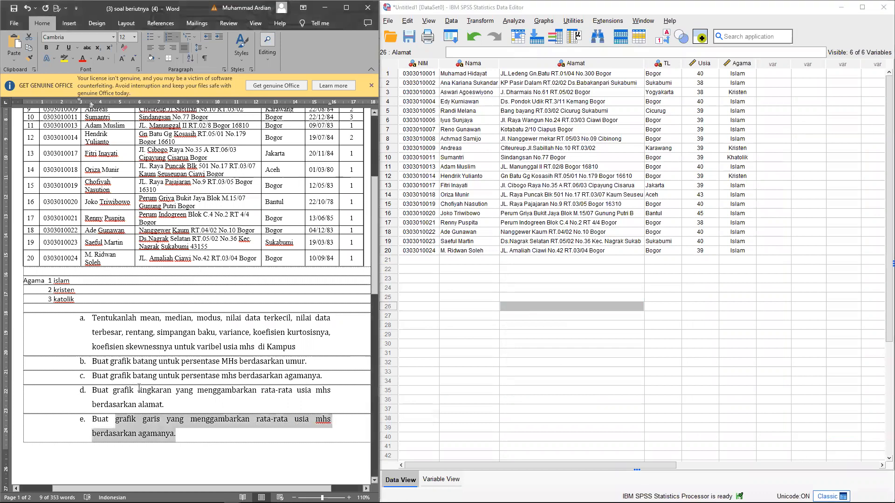
left_click_drag(139, 390, 196, 392)
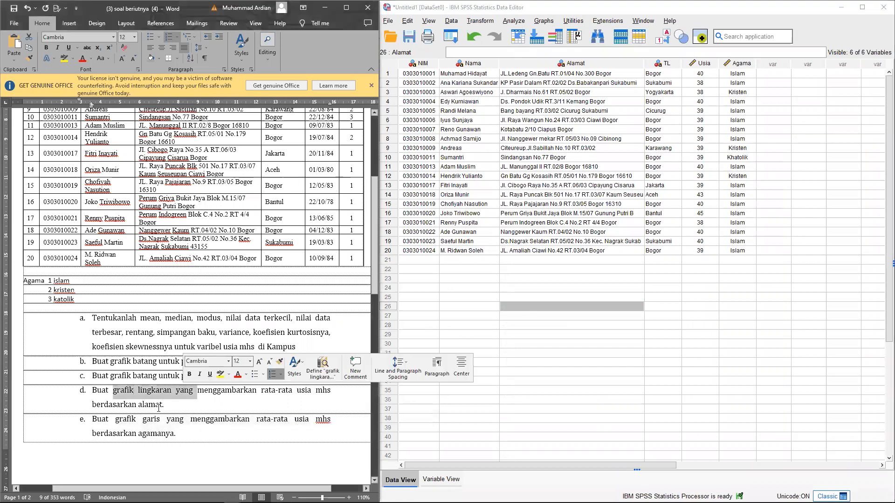
left_click(551, 23)
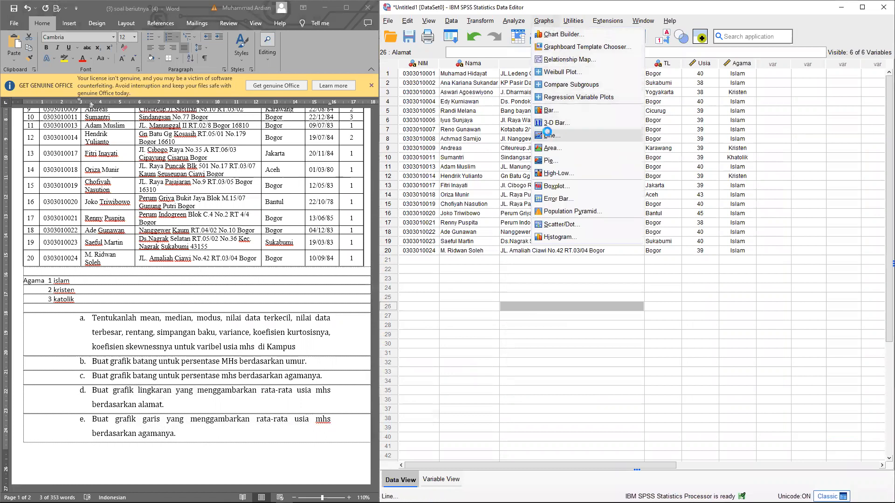
left_click(547, 134)
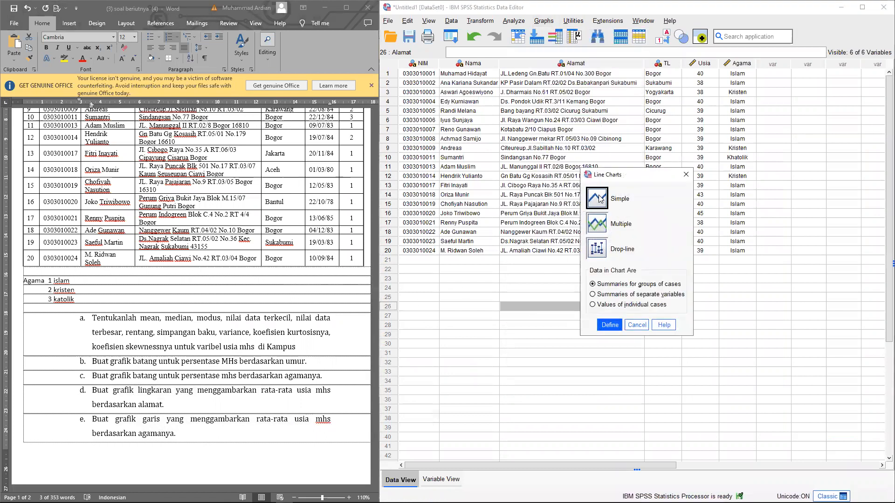
left_click(593, 285)
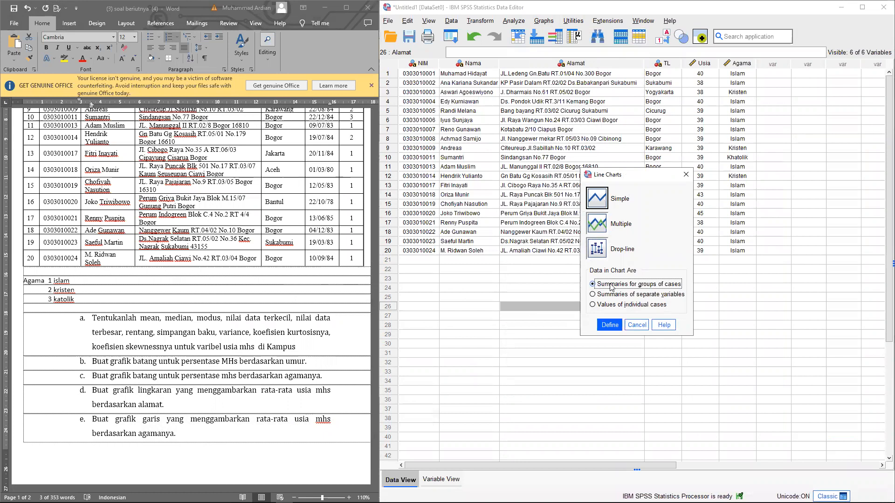
left_click(606, 326)
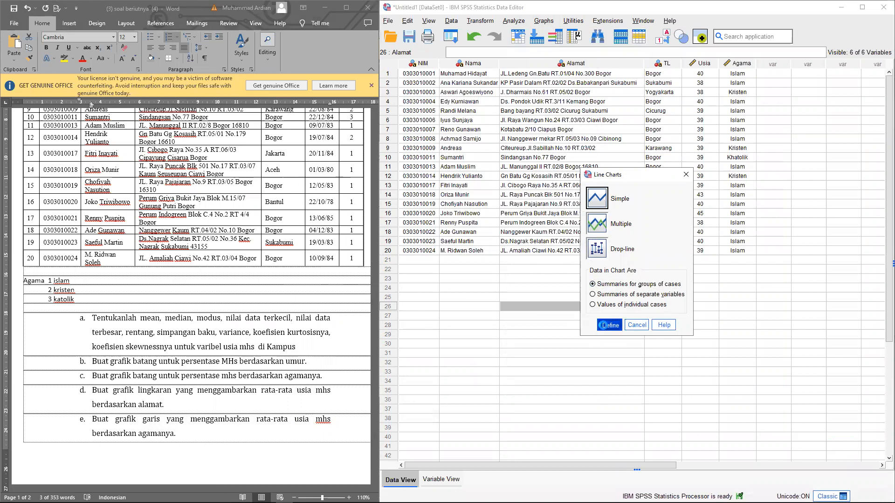
Step: Make the line represent another statistic, using the mean of values of the variable Usia Mahasiswa
left_click(645, 141)
left_click(631, 130)
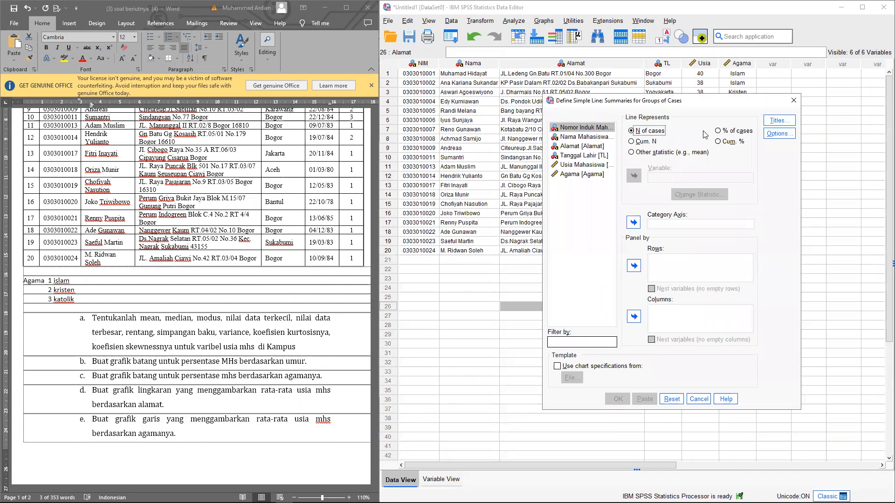
left_click(666, 151)
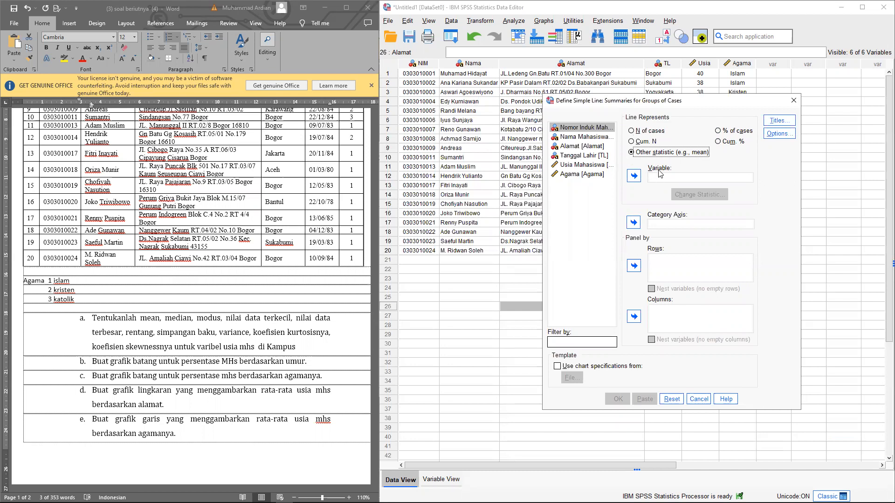
left_click(575, 166)
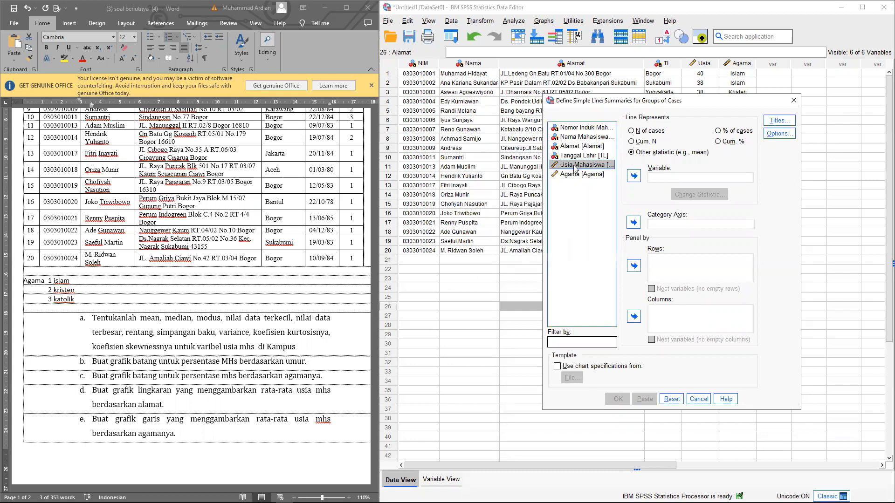
left_click(634, 176)
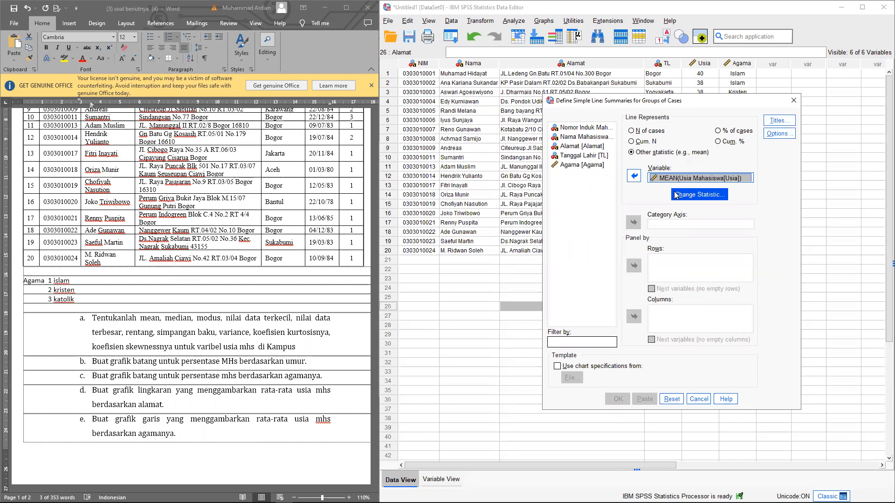
left_click(691, 198)
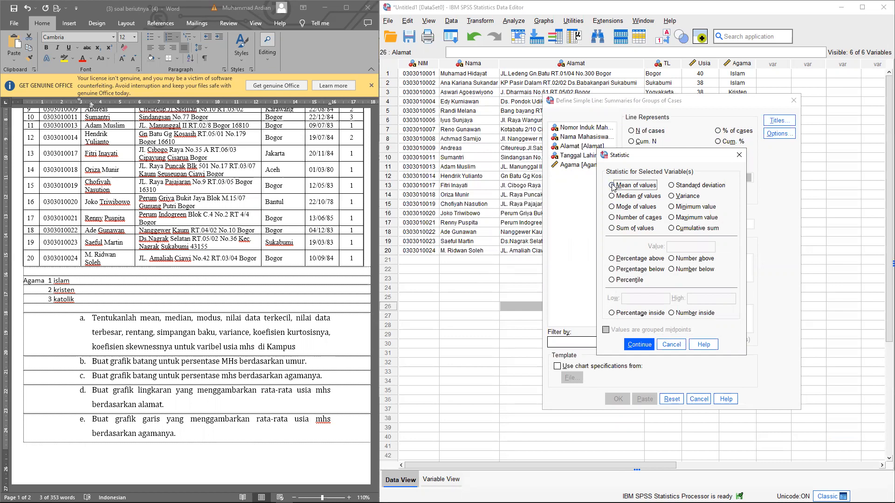
left_click(640, 345)
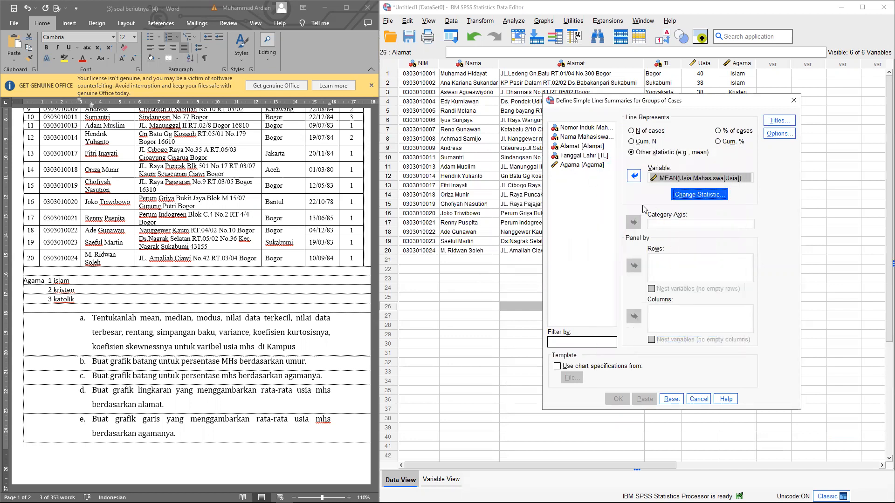
Step: Check question e's grouping, set Agama as the category axis and generate the line chart
left_click(142, 437)
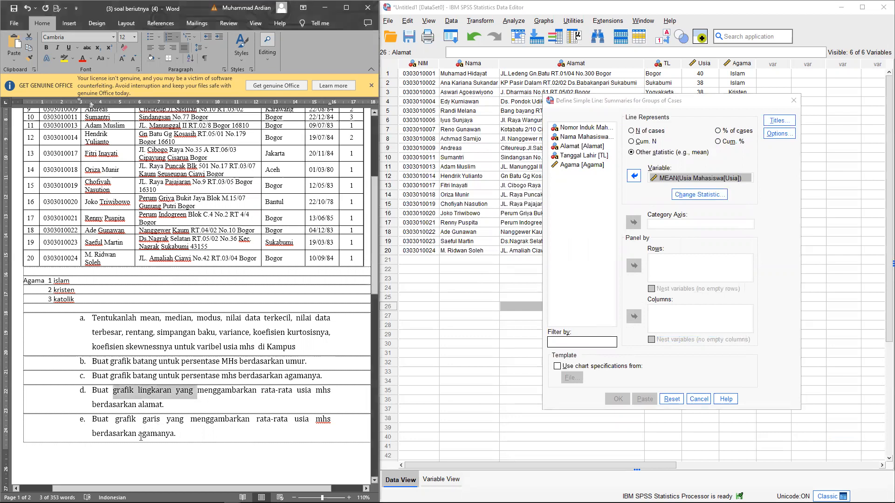
double_click(174, 437)
left_click(582, 164)
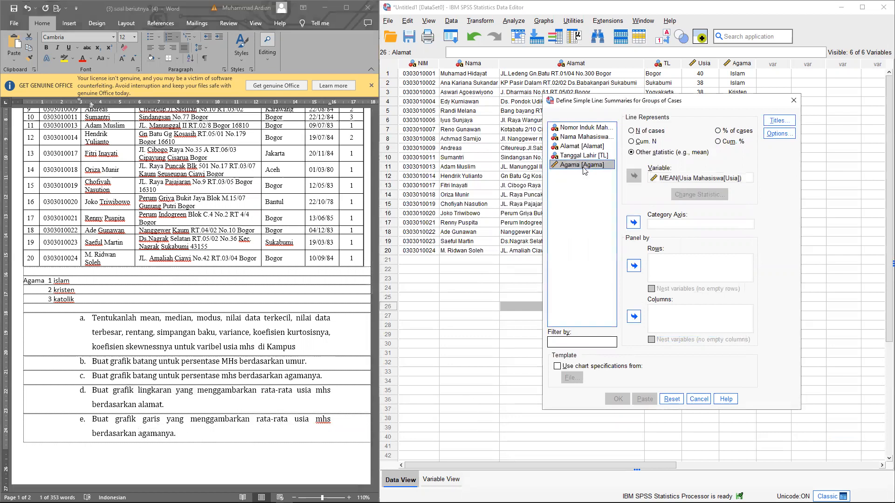
left_click(634, 223)
left_click(618, 400)
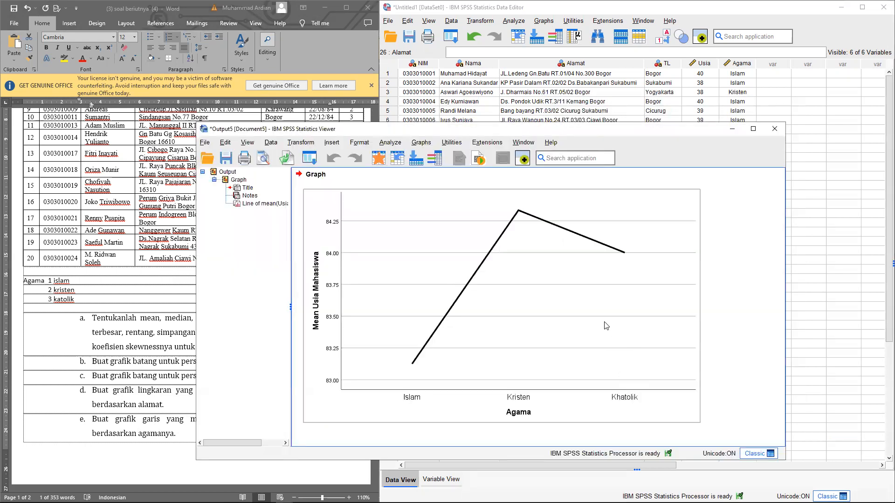
Step: Open the line chart in the Chart Editor and show data labels with Usia Mahasiswa, Agama and Percent
double_click(490, 278)
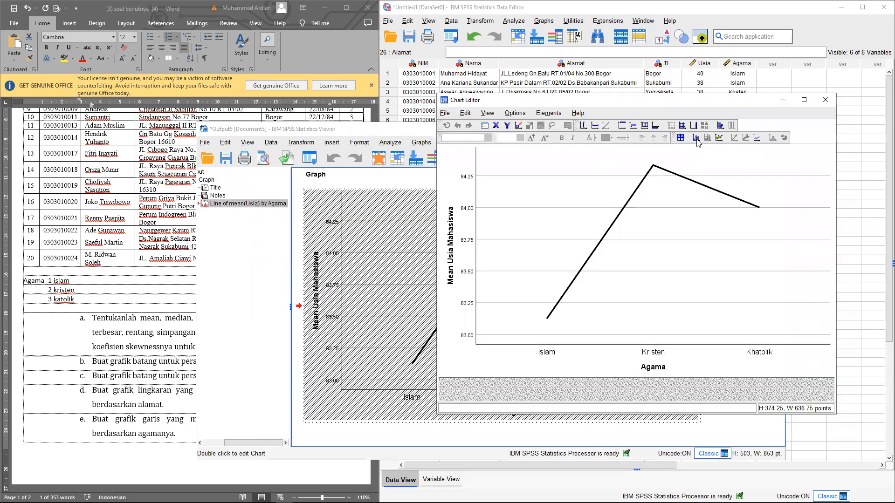
left_click(696, 139)
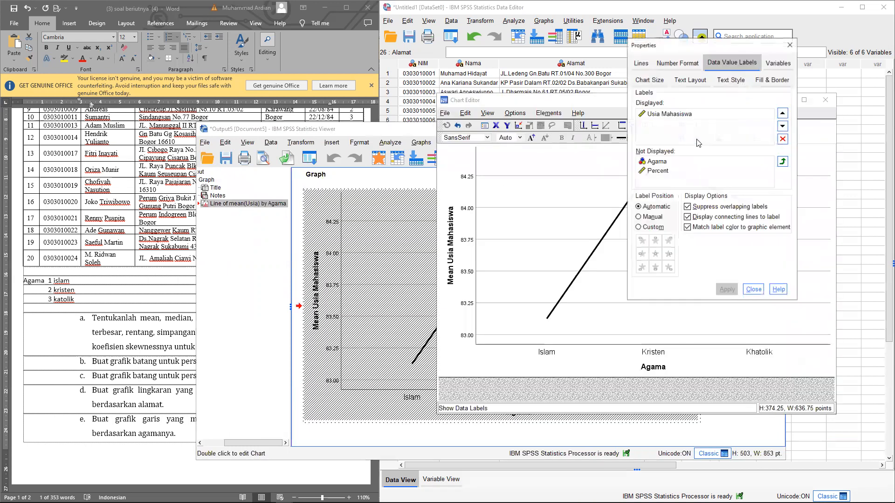
left_click(670, 116)
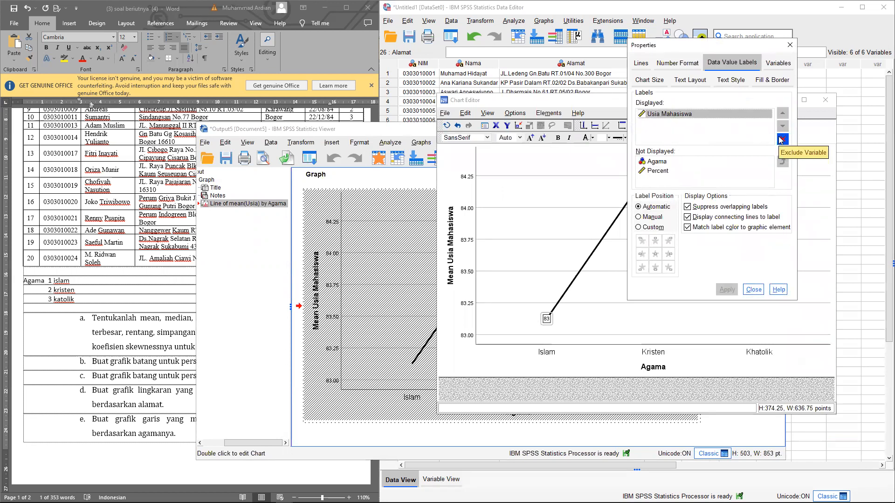
left_click(666, 162)
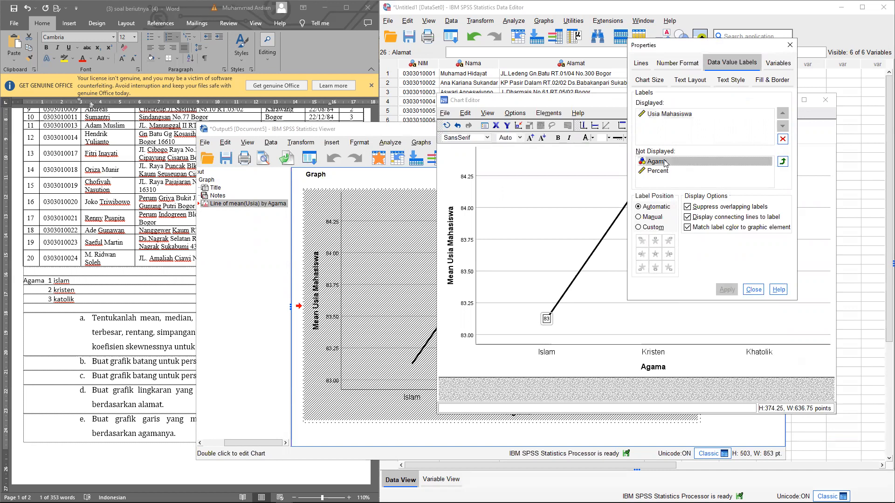
left_click(784, 160)
left_click(784, 161)
left_click(724, 290)
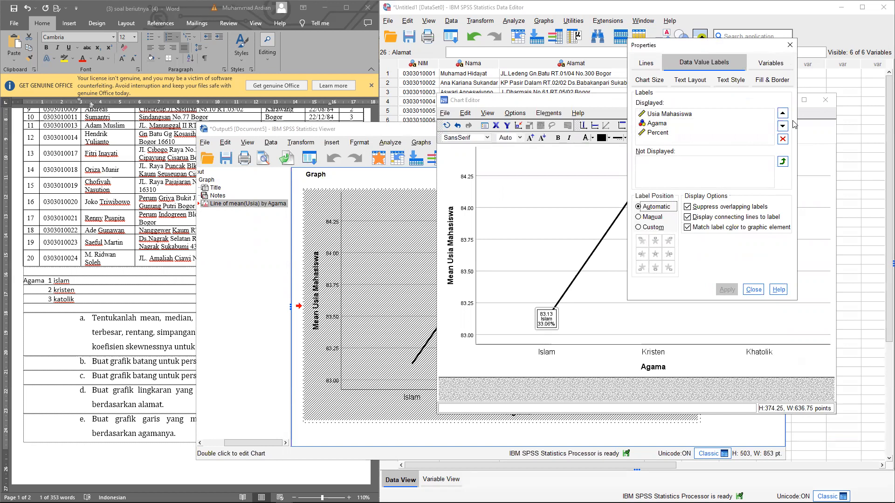
Step: Close the label properties and the Chart Editor, and place the output viewer beside the assignment's questions
left_click(788, 45)
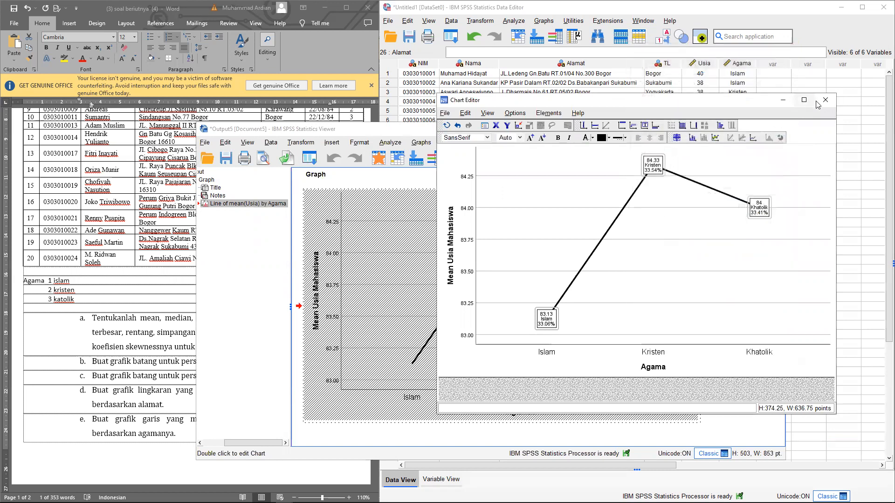
left_click(825, 100)
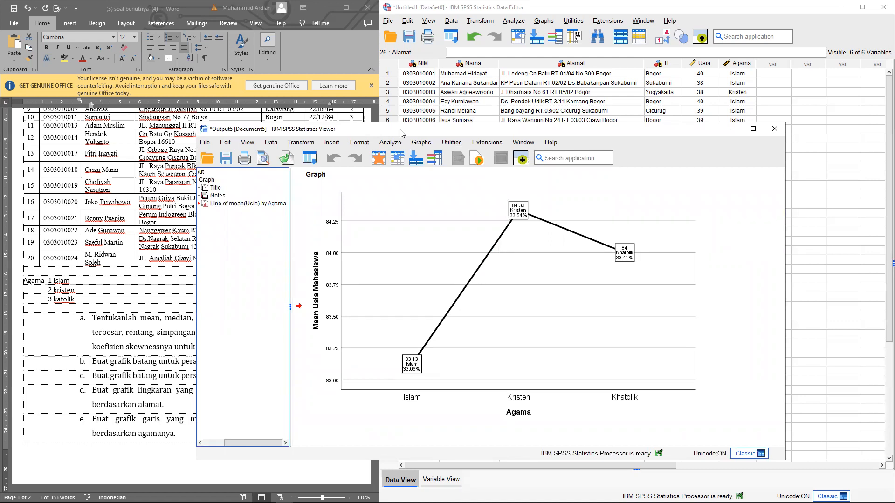
left_click_drag(400, 133, 546, 121)
left_click(596, 377)
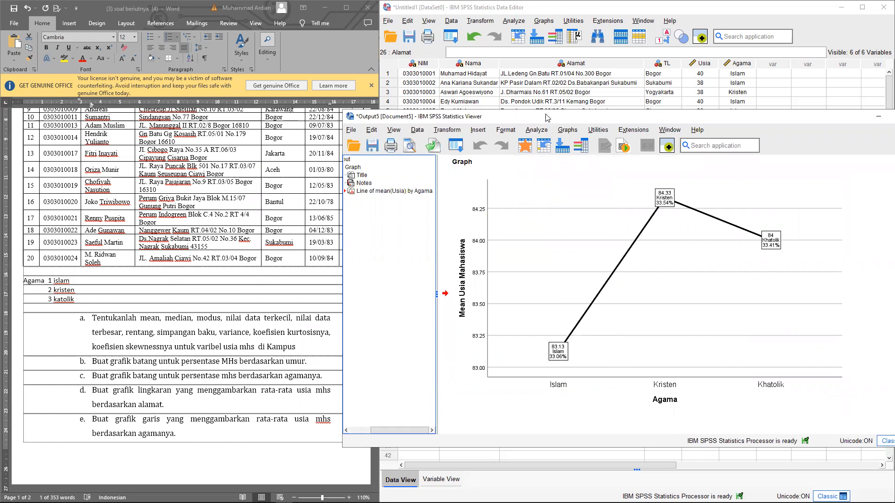
Step: Reopen the line chart in the Chart Editor and remove Usia Mahasiswa from its data labels, keeping Agama and Percent
double_click(544, 229)
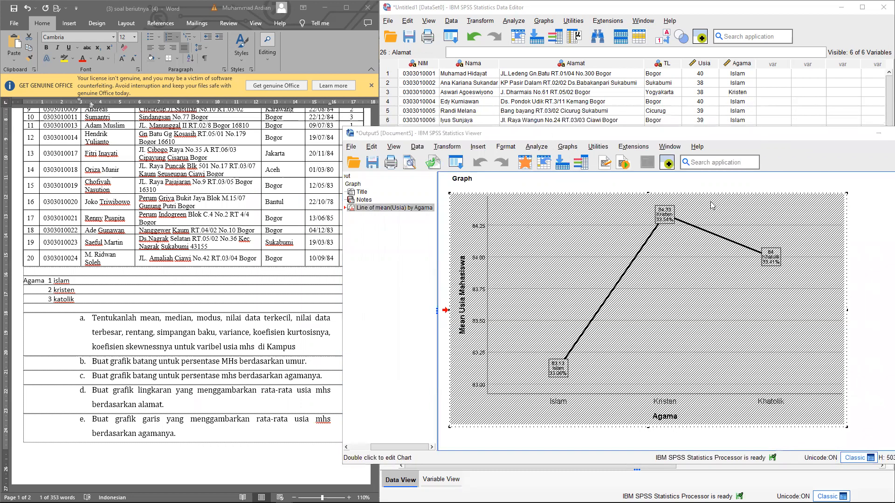
left_click(697, 139)
left_click(697, 139)
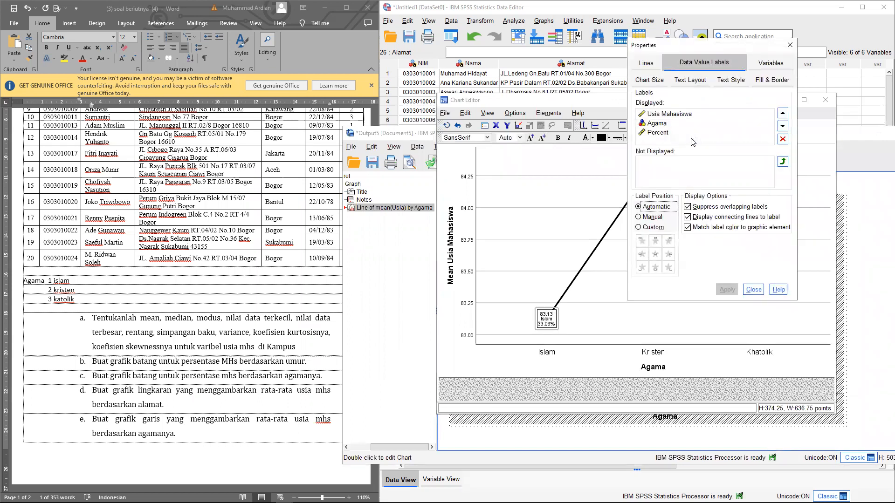
left_click(656, 133)
left_click(655, 117)
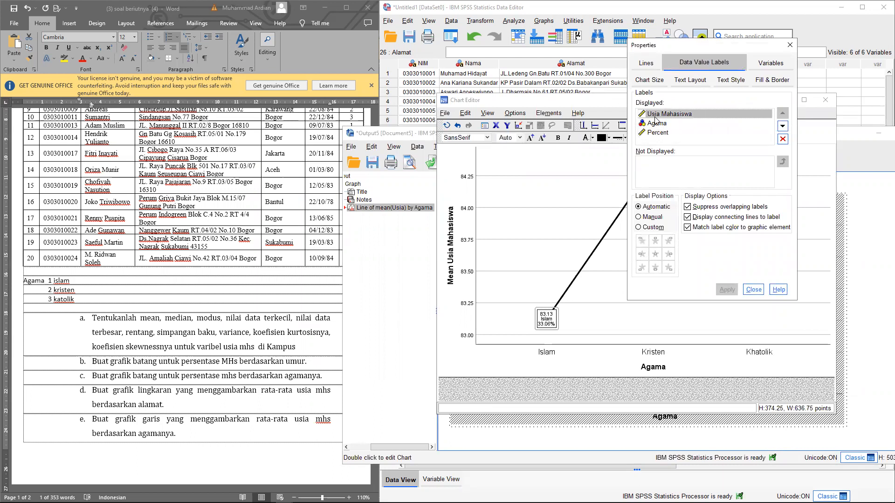
left_click(783, 126)
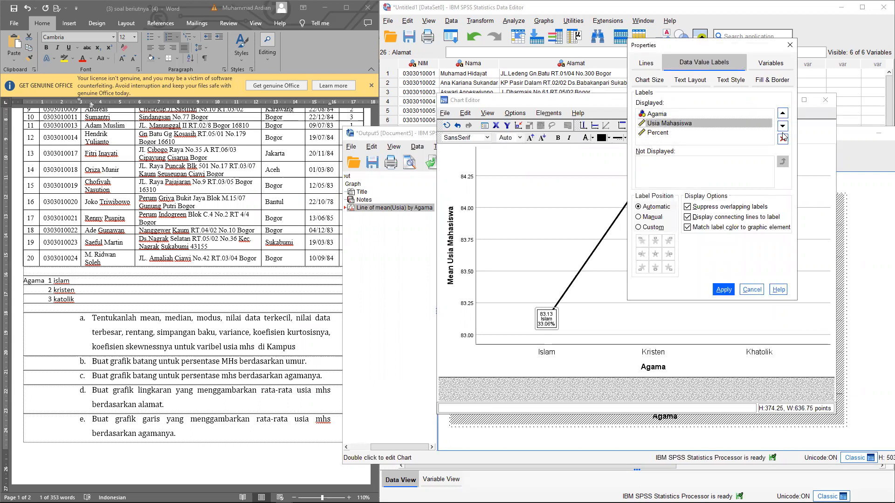
left_click(783, 139)
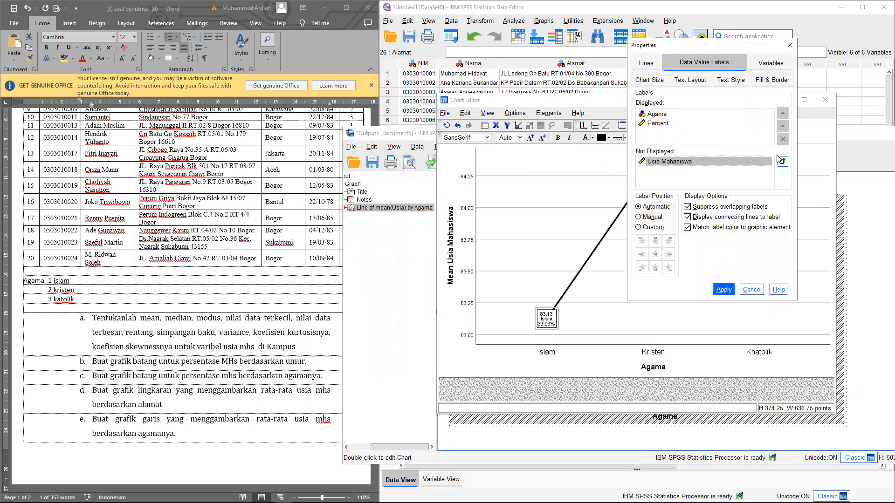
left_click(726, 292)
left_click(514, 250)
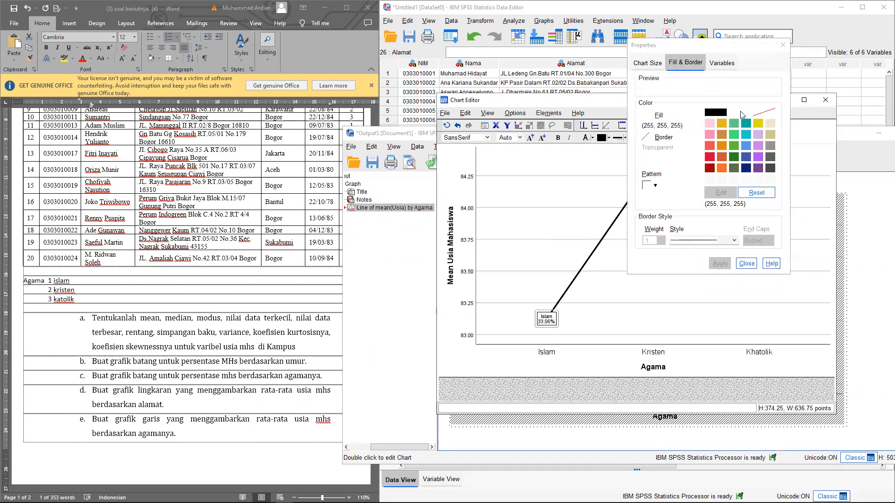
left_click(784, 46)
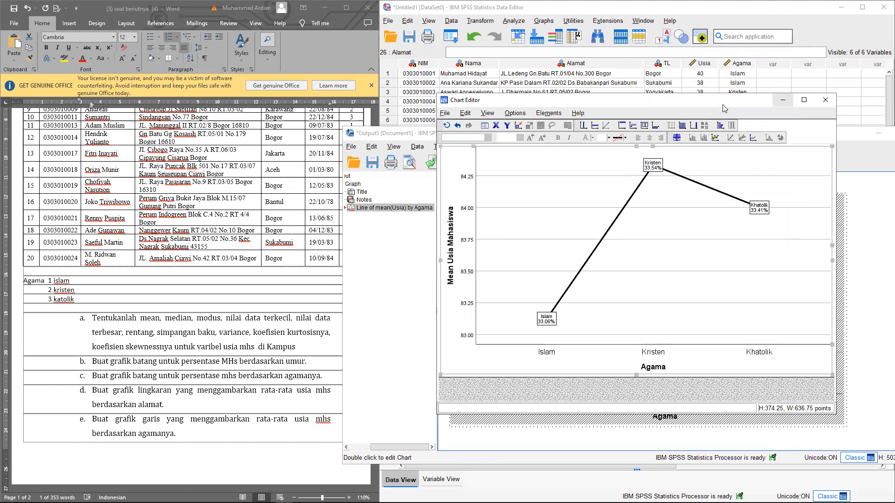
left_click(783, 100)
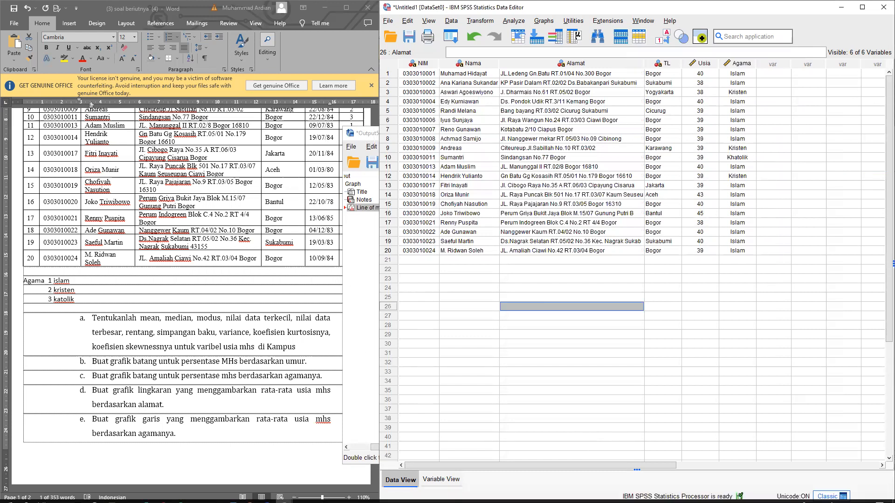
mouse_move(284, 497)
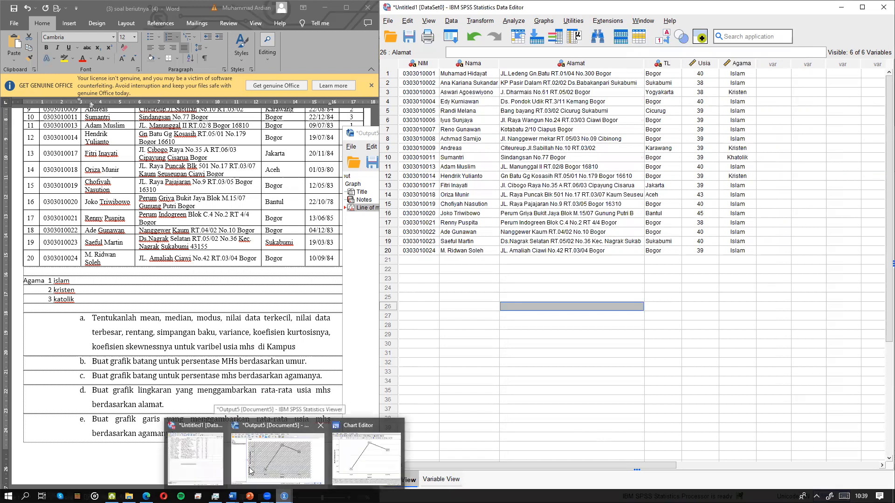
left_click(347, 461)
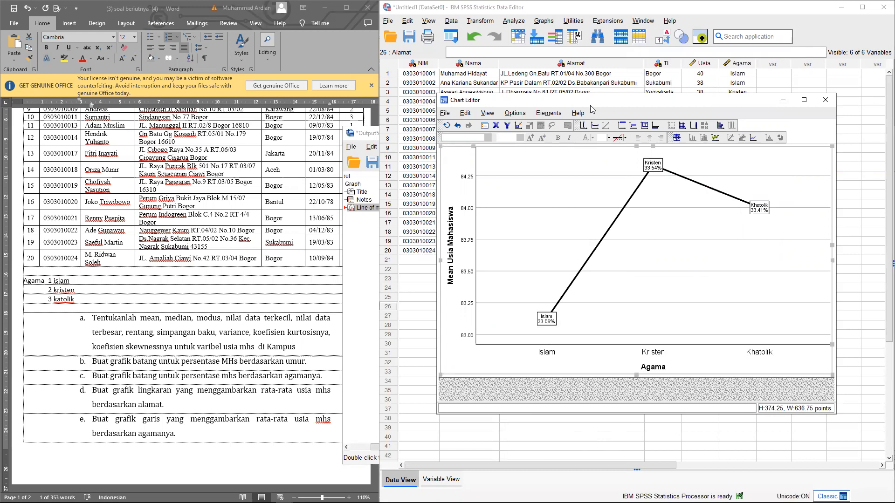
left_click_drag(591, 105, 590, 121)
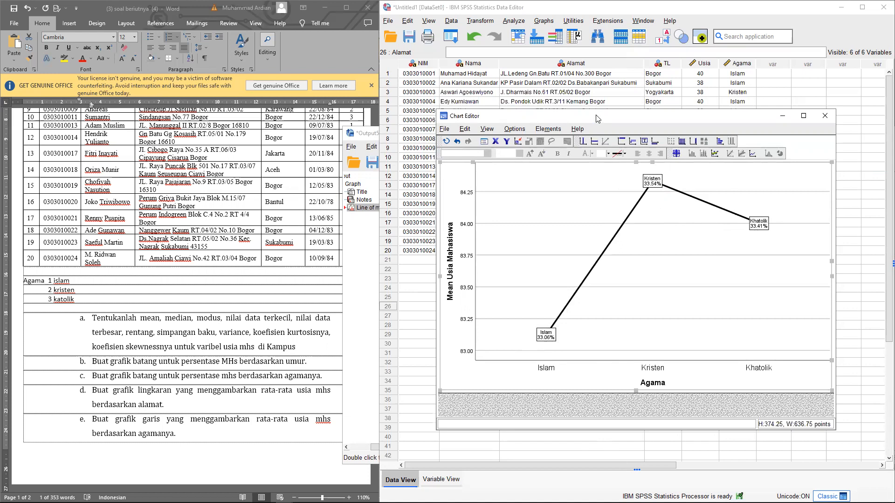
left_click_drag(598, 119, 383, 134)
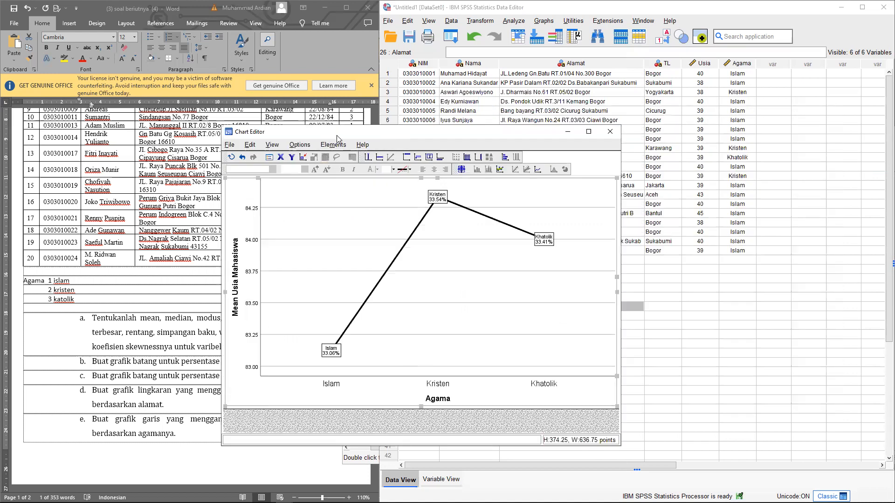
left_click_drag(337, 135, 453, 130)
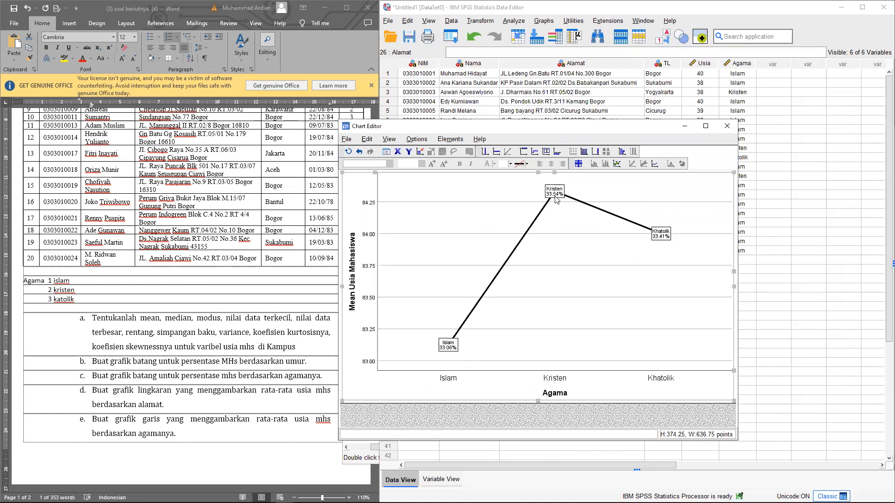
left_click_drag(621, 134, 441, 164)
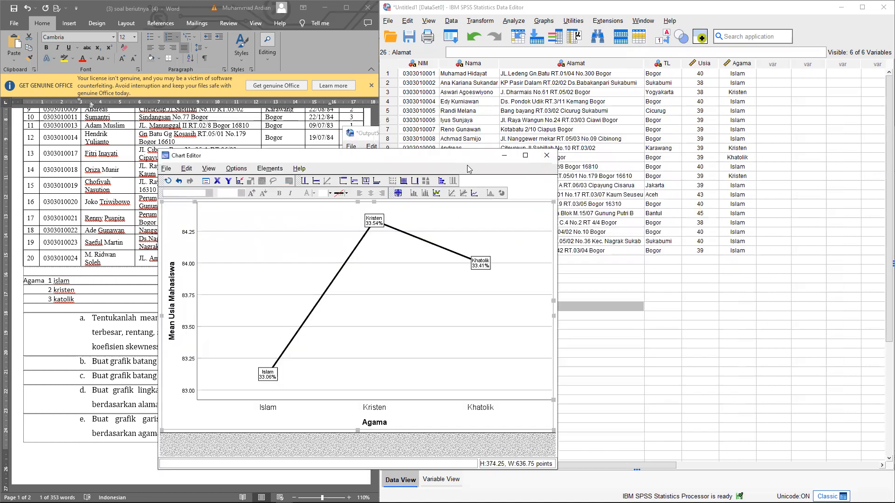
Step: Close the Chart Editor and the output viewer containing the line chart of mean age by Agama
left_click(547, 156)
left_click(359, 311)
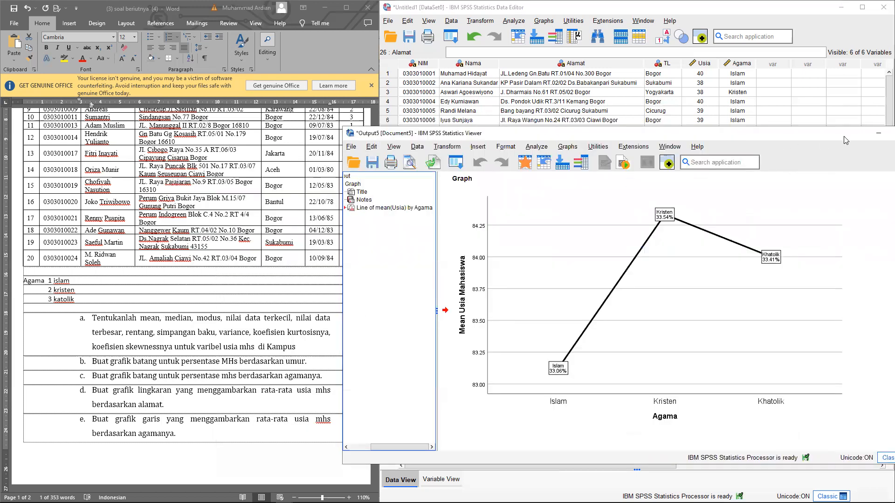
left_click_drag(844, 136, 668, 155)
left_click(749, 153)
left_click(458, 335)
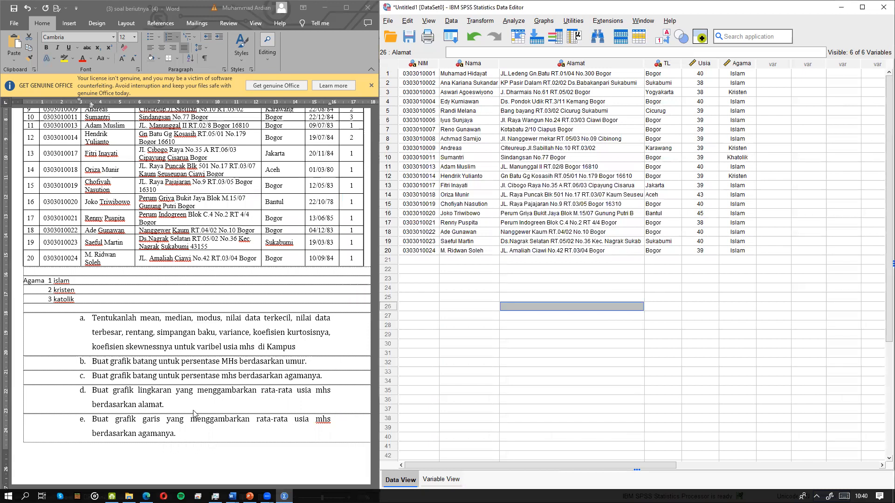
Step: Review the Word assignment's questions a to e and its student data table against the SPSS dataset
scroll(124, 401, "down", 1)
left_click(176, 411)
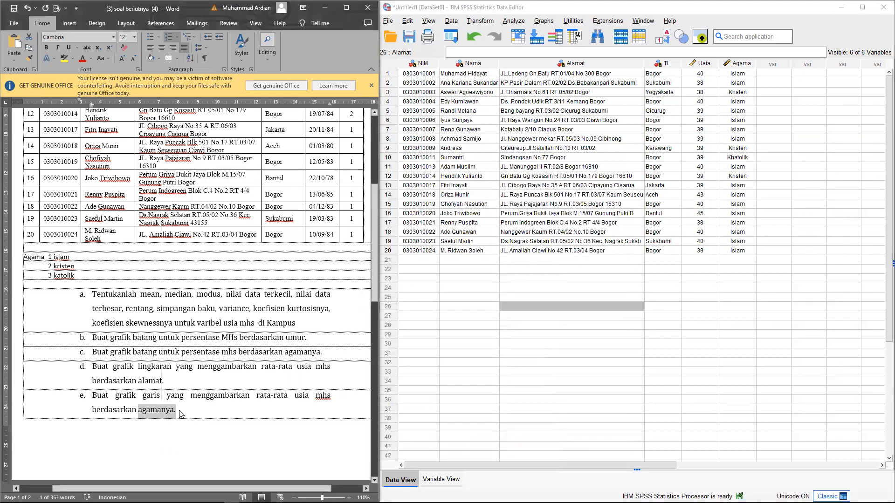
scroll(181, 414, "up", 6)
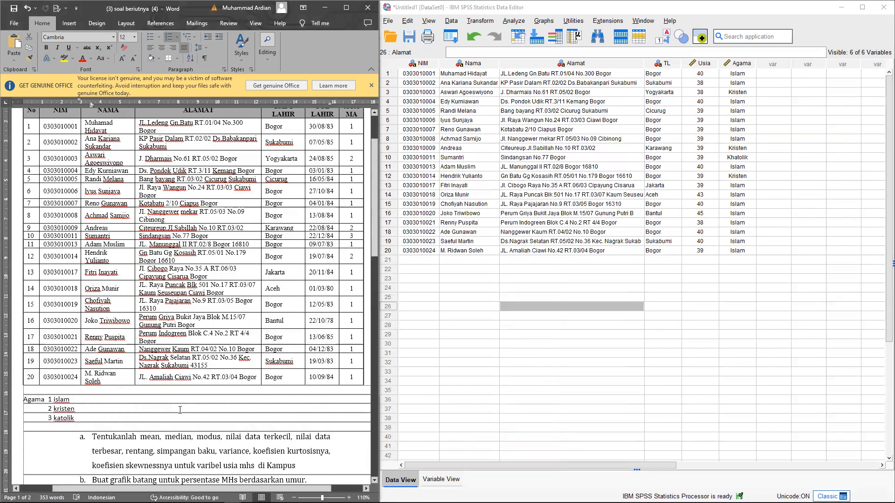
scroll(181, 414, "down", 1)
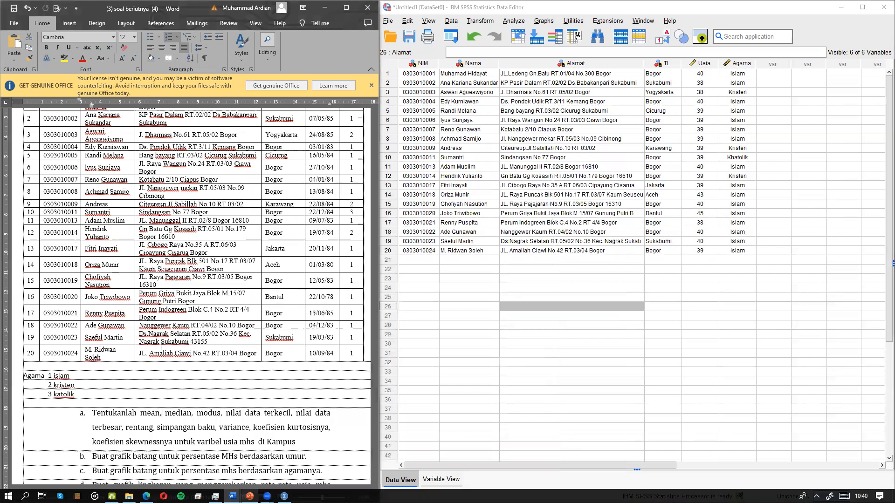
left_click(250, 497)
left_click(250, 497)
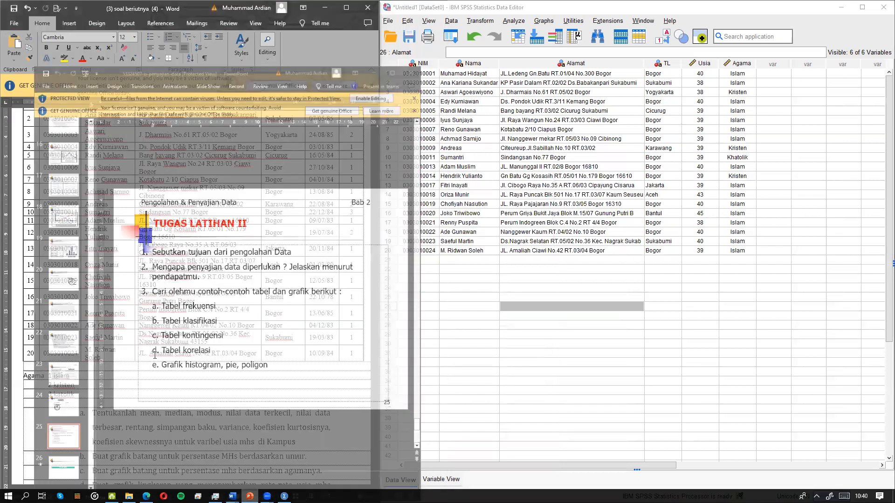
scroll(155, 354, "down", 3)
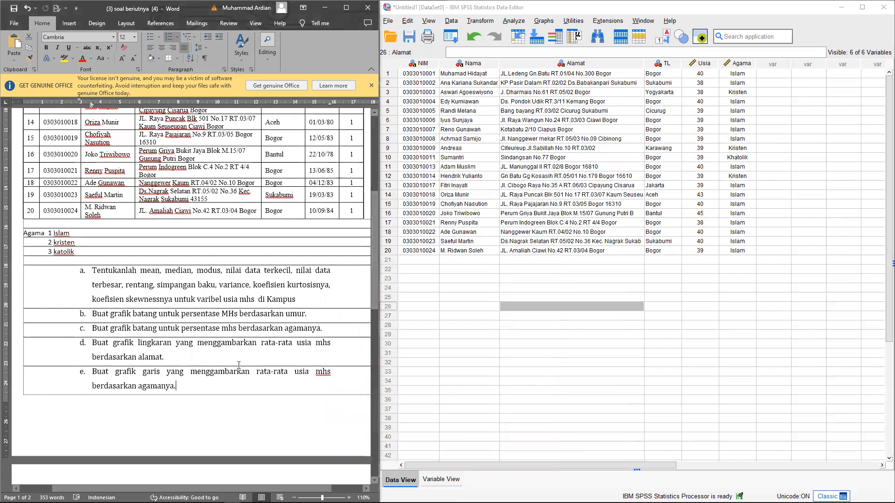
scroll(239, 366, "up", 1)
scroll(239, 366, "up", 3)
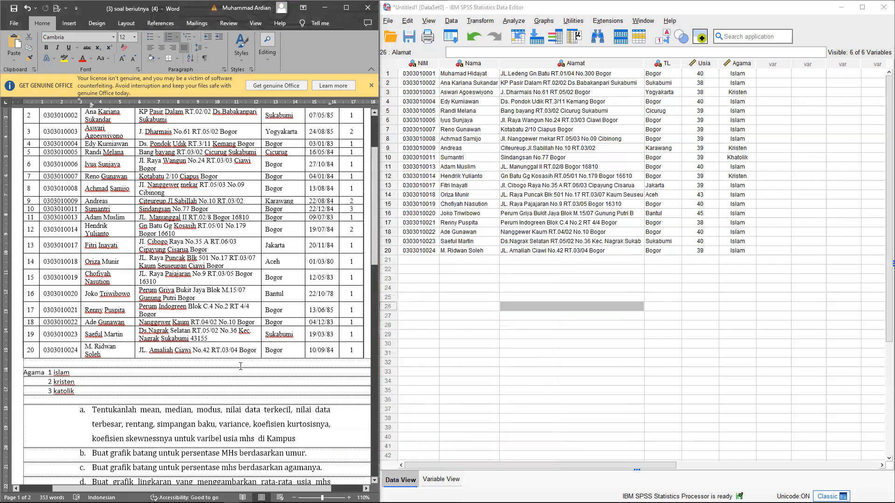
scroll(73, 194, "down", 1)
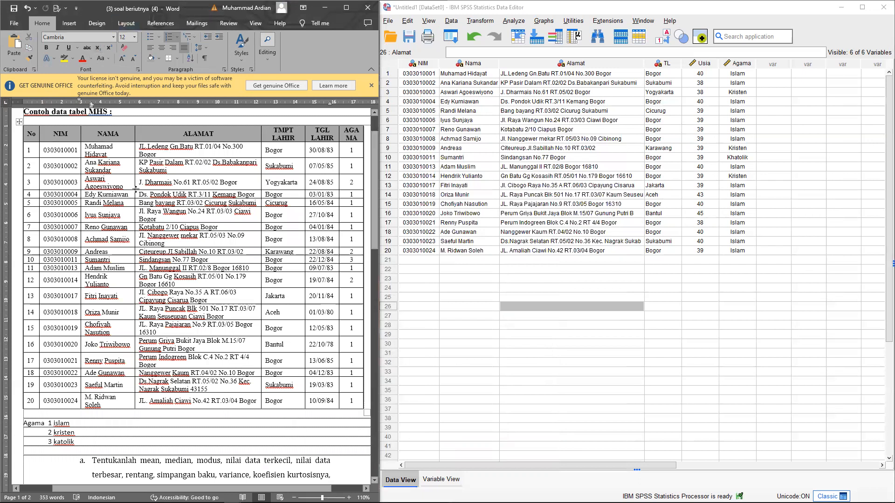
scroll(135, 189, "up", 1)
scroll(135, 189, "up", 1)
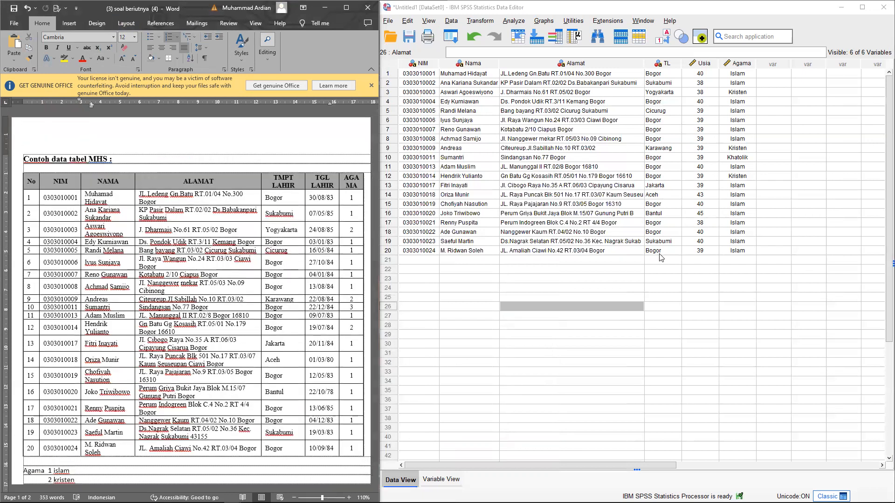